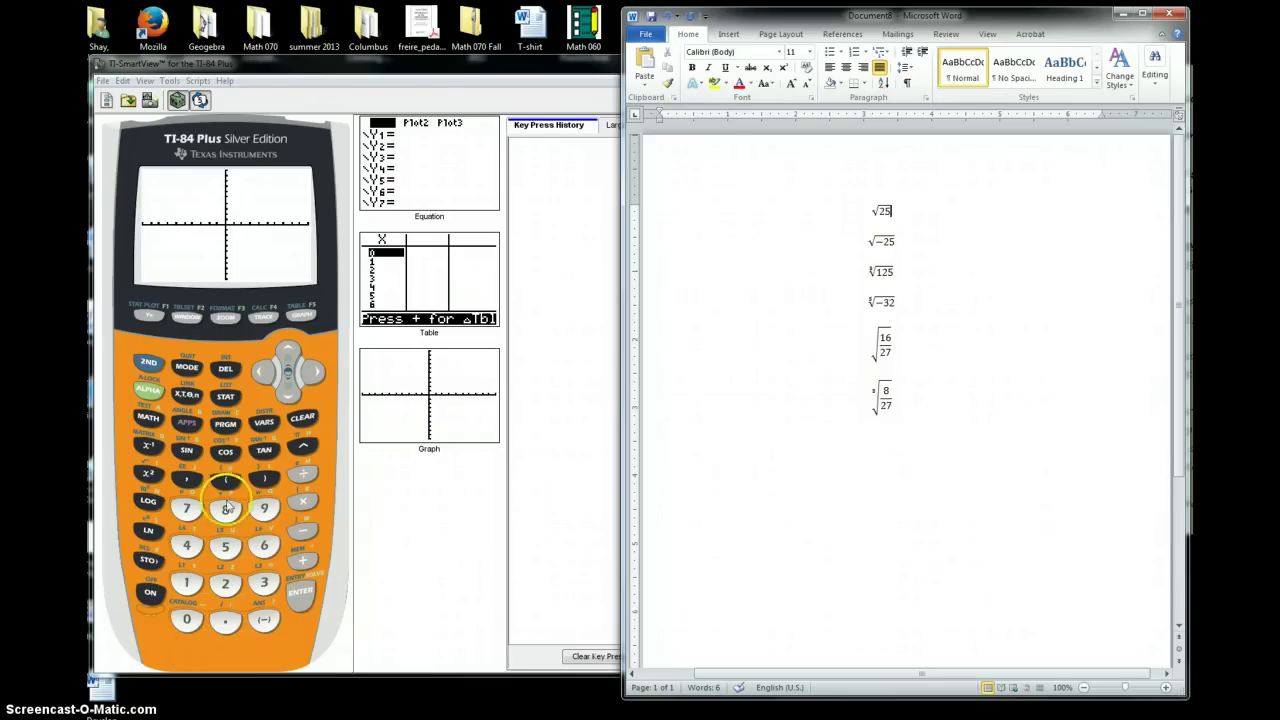
Step: Quit to a blank TI-84 home screen and clear the key press history
{"action": "left_click", "coordinate": [148, 362]}
{"action": "left_click", "coordinate": [192, 372]}
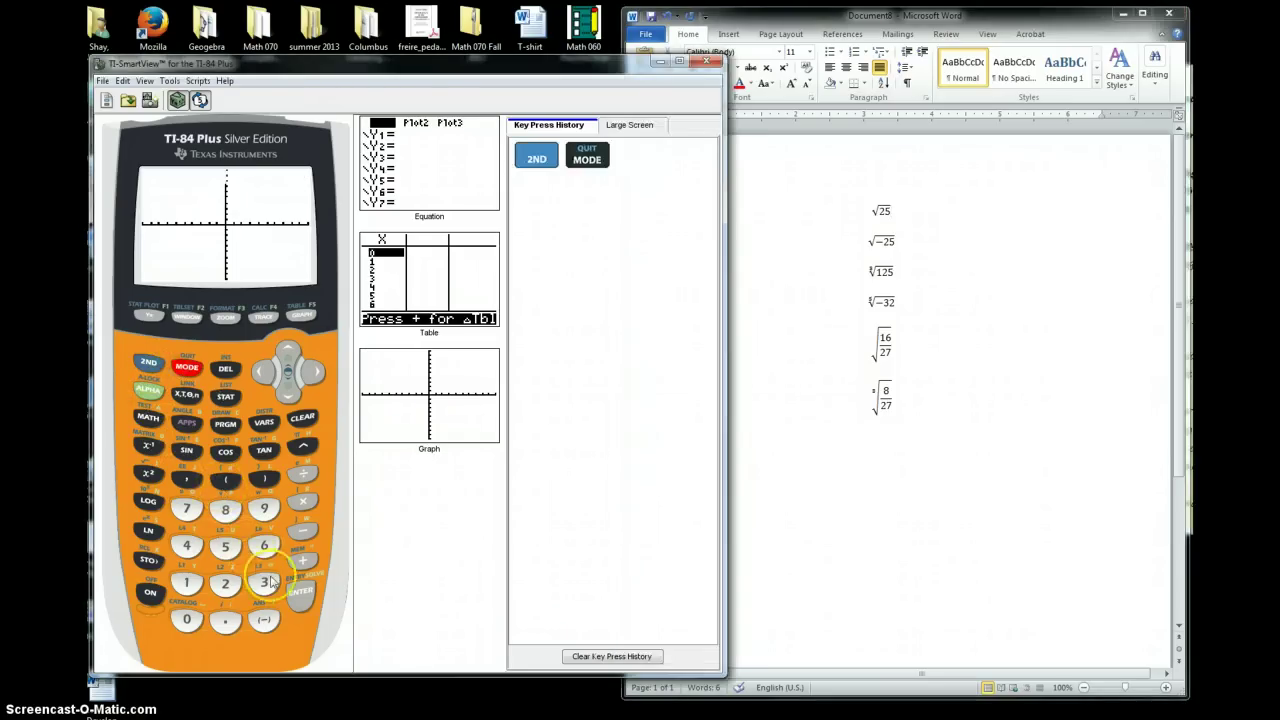
{"action": "left_click", "coordinate": [591, 655]}
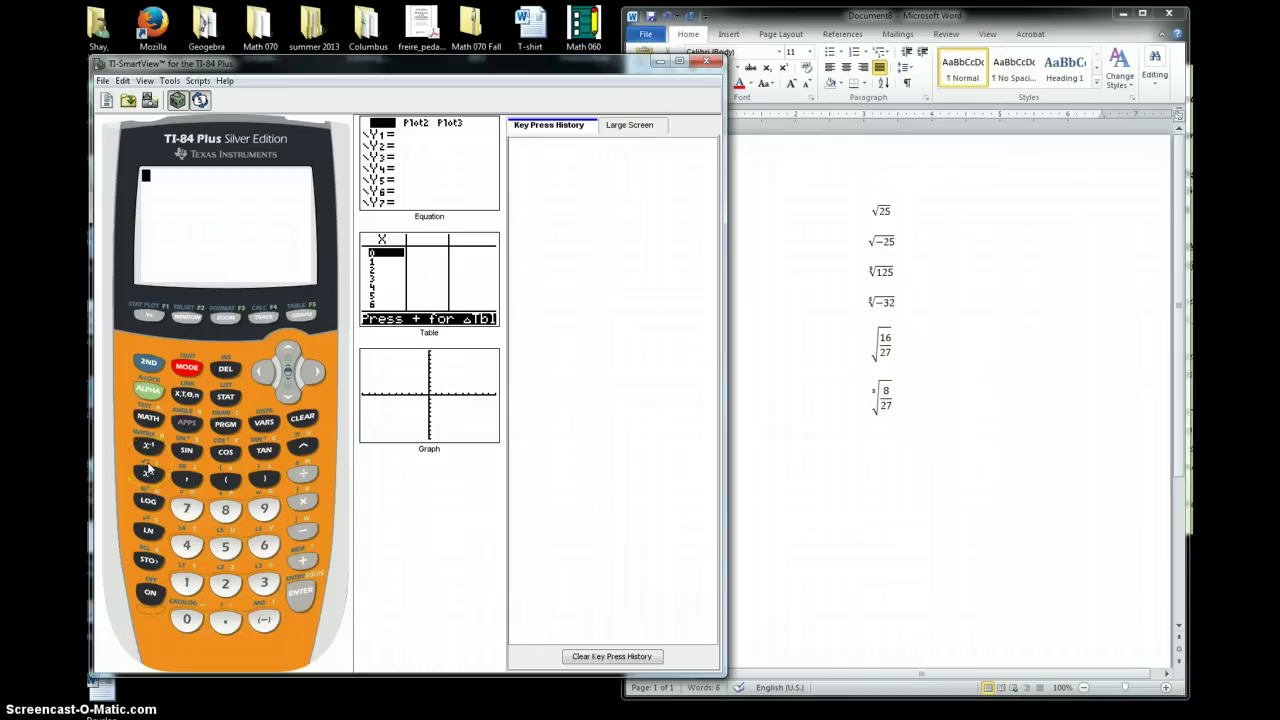
{"action": "left_click", "coordinate": [905, 192]}
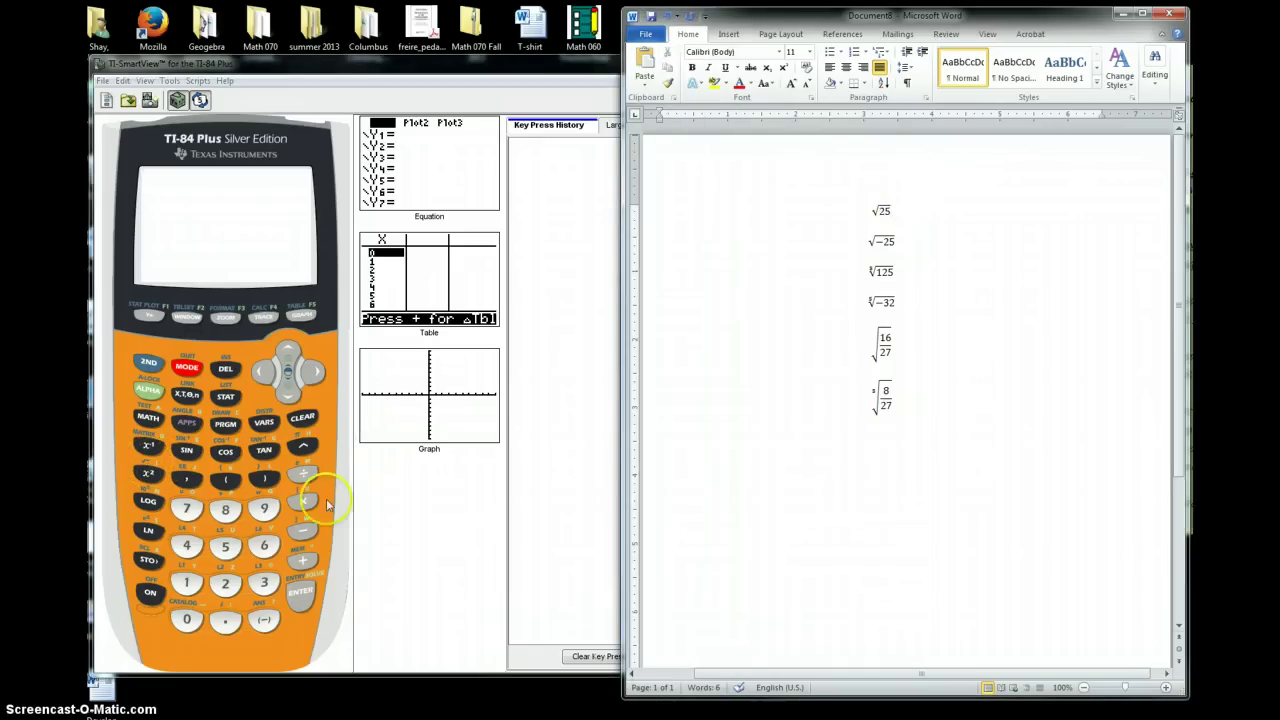
Step: Evaluate √(25) on the TI-84 emulator, getting 5
{"action": "left_click", "coordinate": [149, 363]}
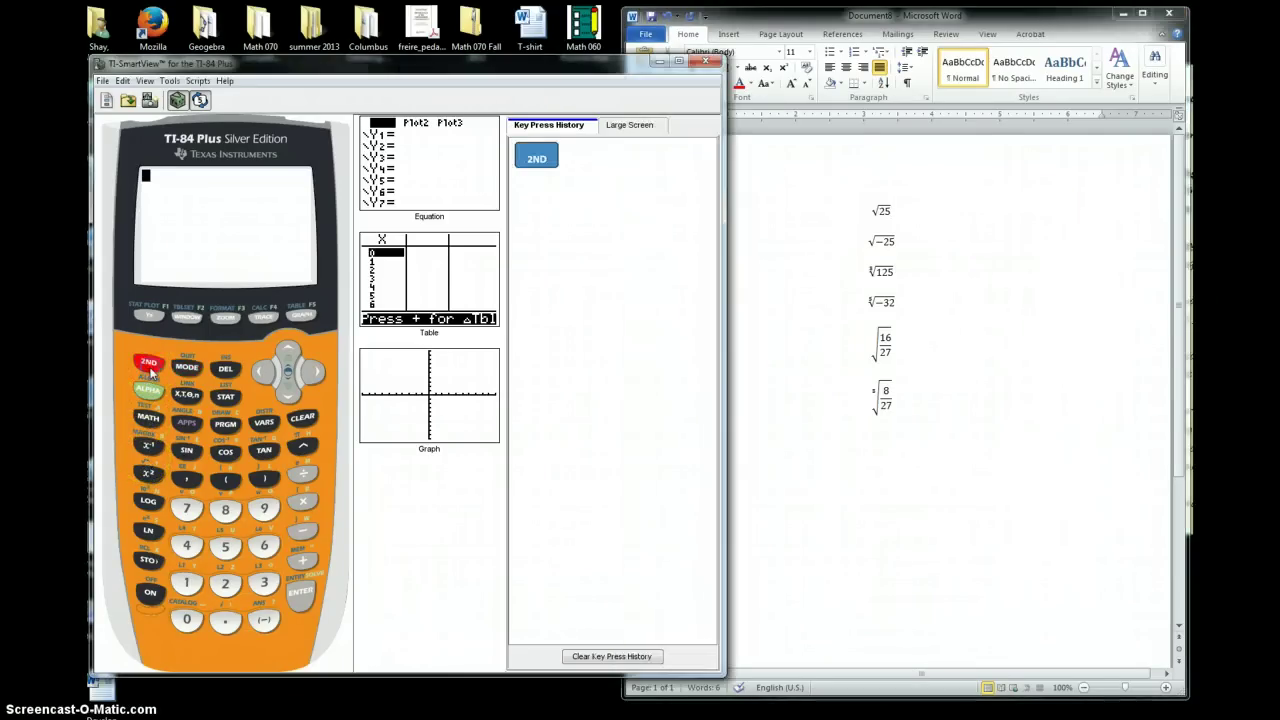
{"action": "left_click", "coordinate": [147, 473]}
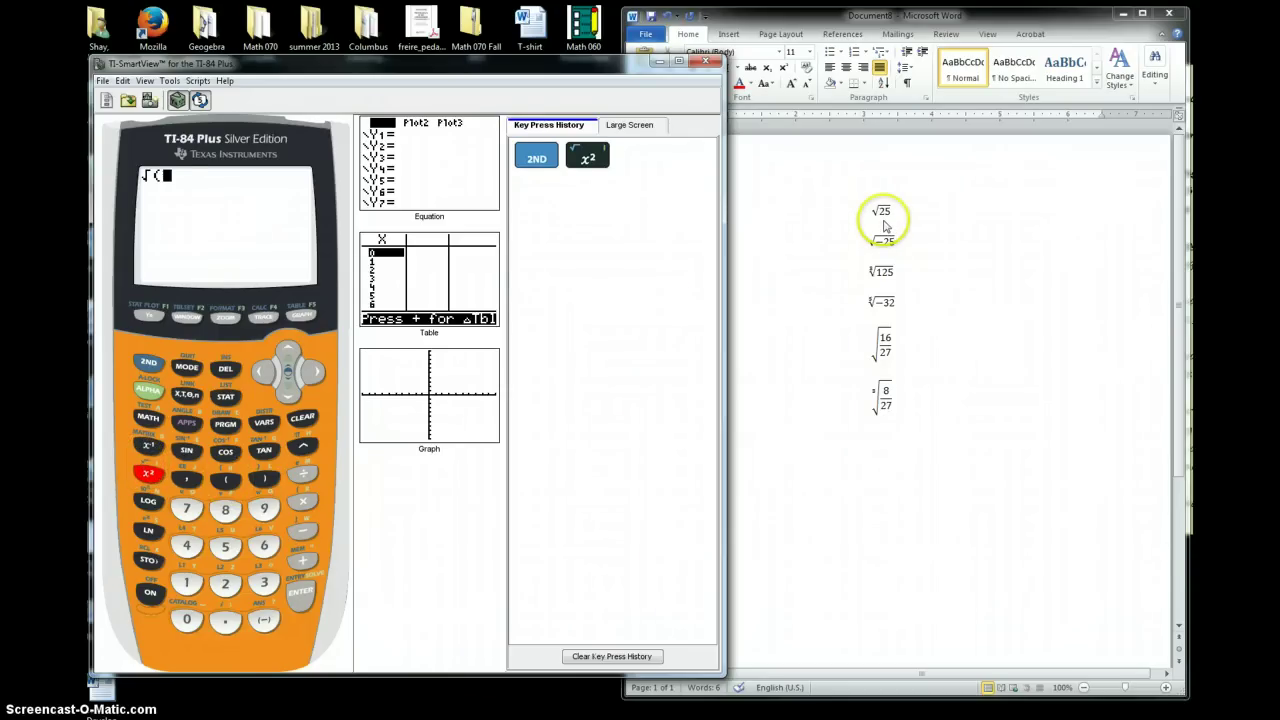
{"action": "left_click", "coordinate": [225, 583]}
{"action": "left_click", "coordinate": [225, 550]}
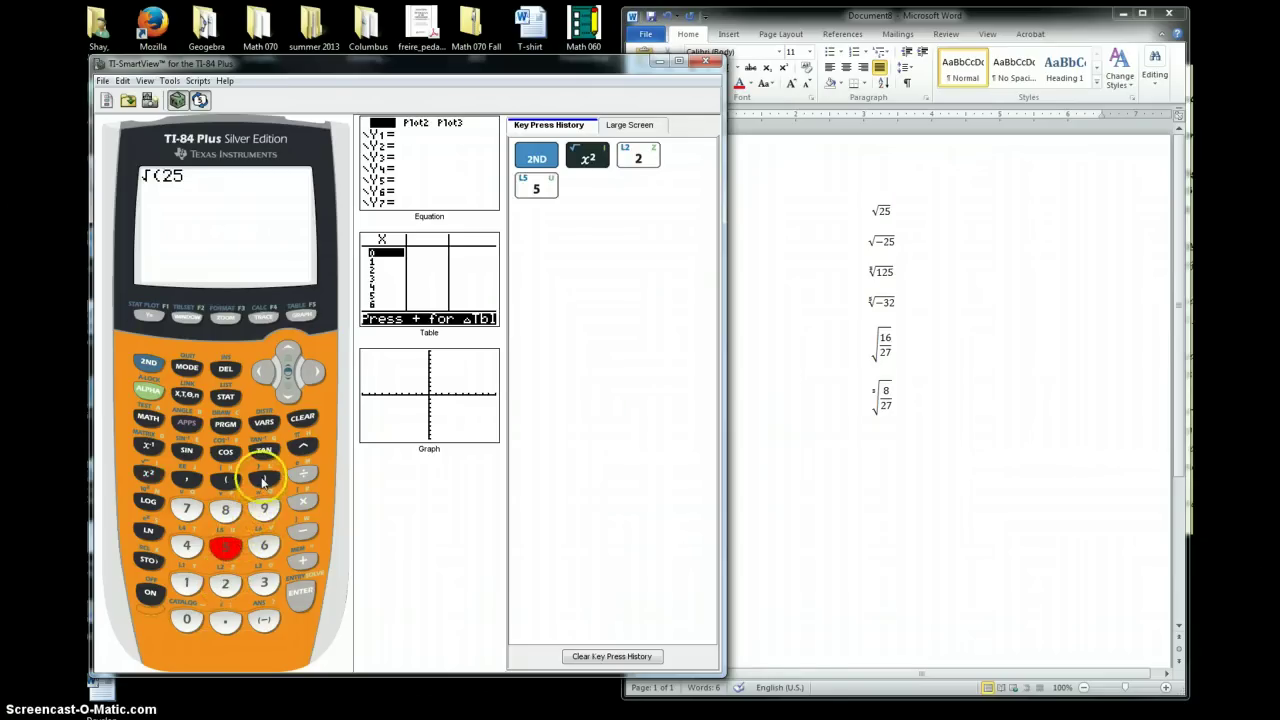
{"action": "left_click", "coordinate": [264, 481]}
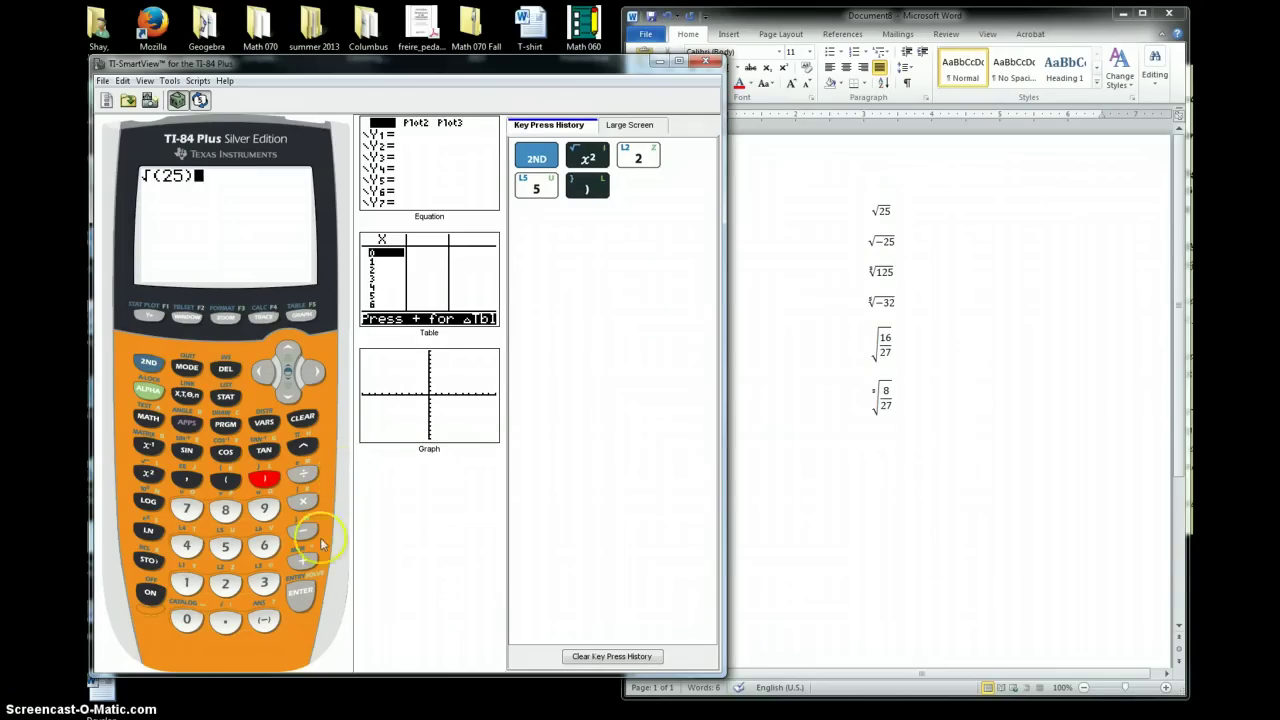
{"action": "left_click", "coordinate": [305, 596]}
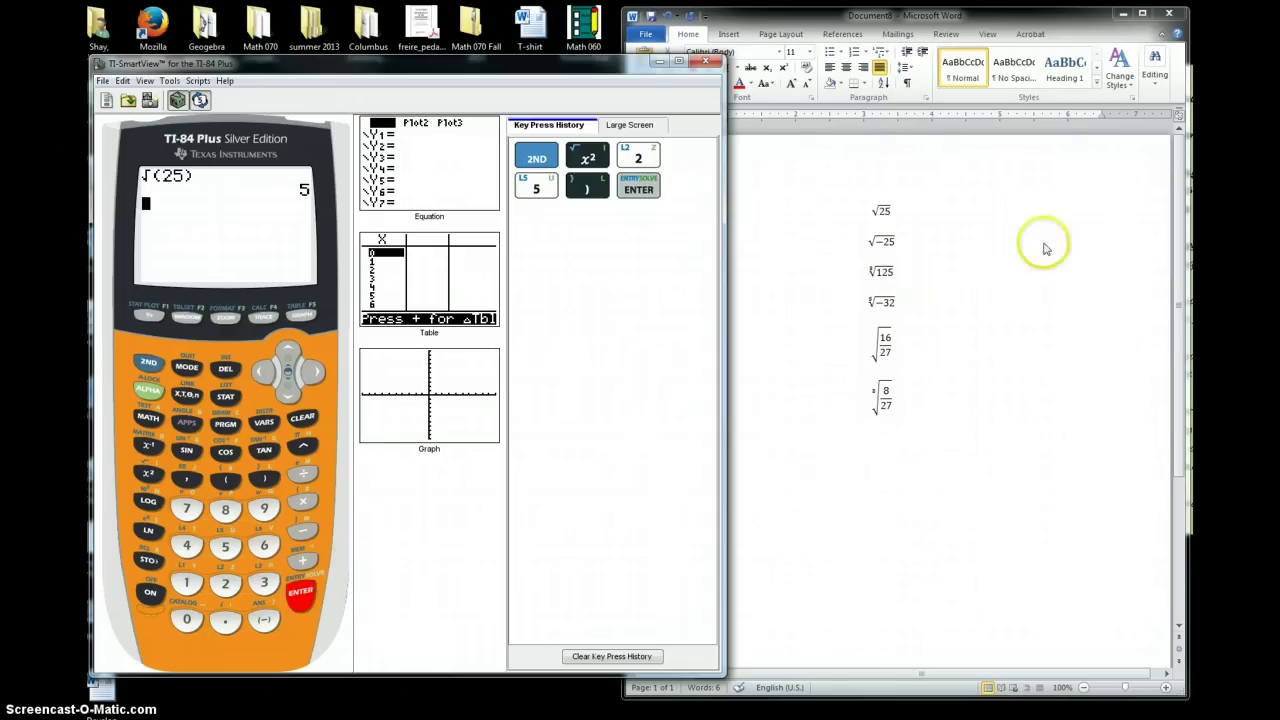
{"action": "left_click", "coordinate": [950, 215]}
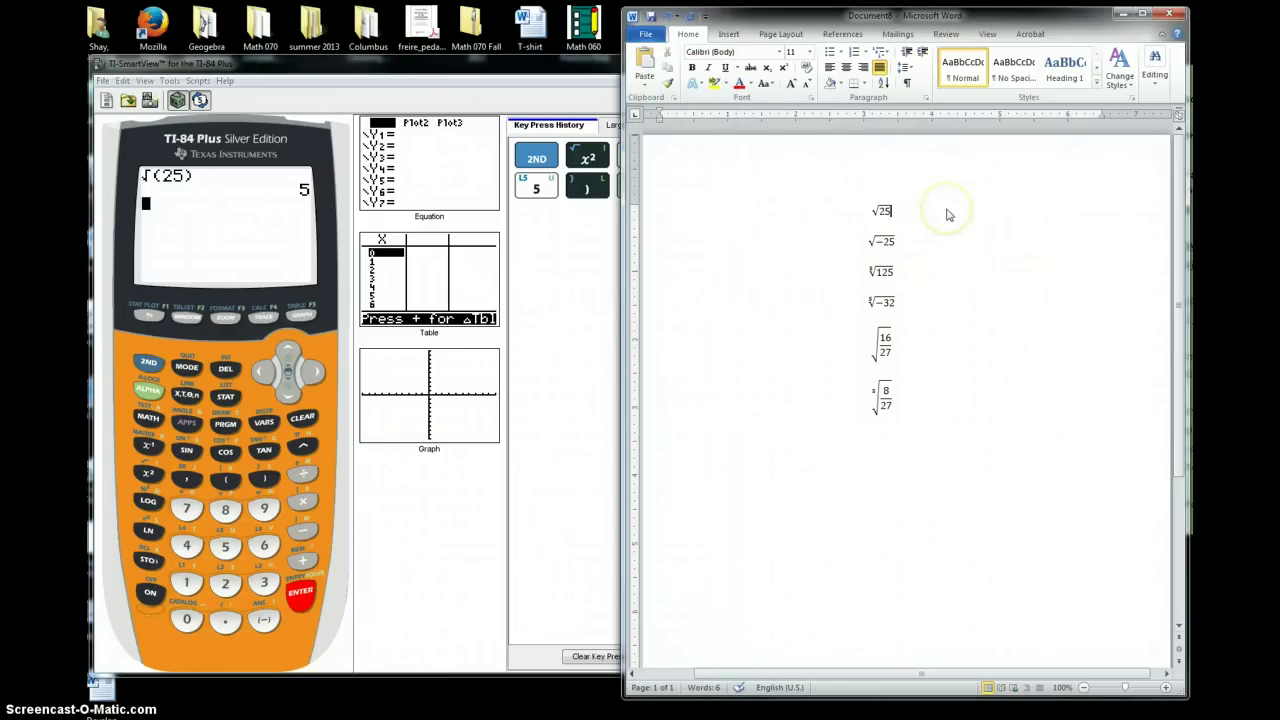
Step: Complete the first Word line to read √25 = 5 because 5² = 25
{"action": "left_click", "coordinate": [947, 209]}
{"action": "type", "text": "="}
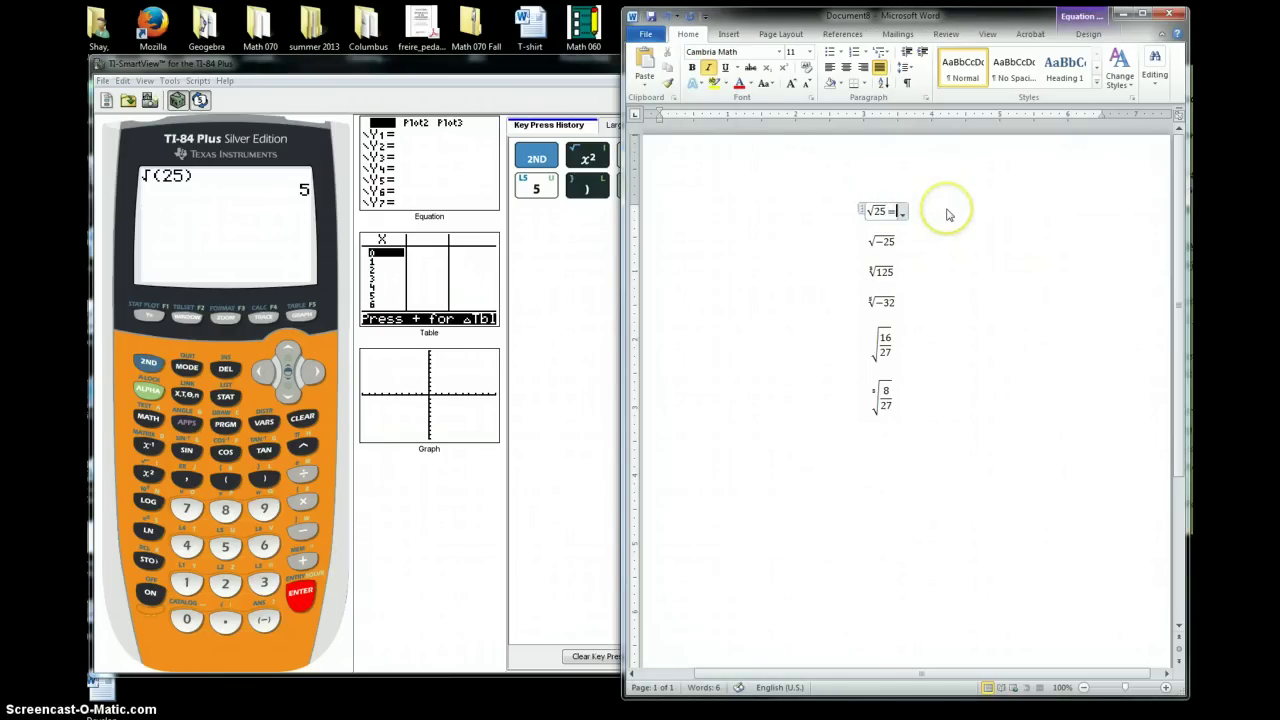
{"action": "type", "text": "5 because"}
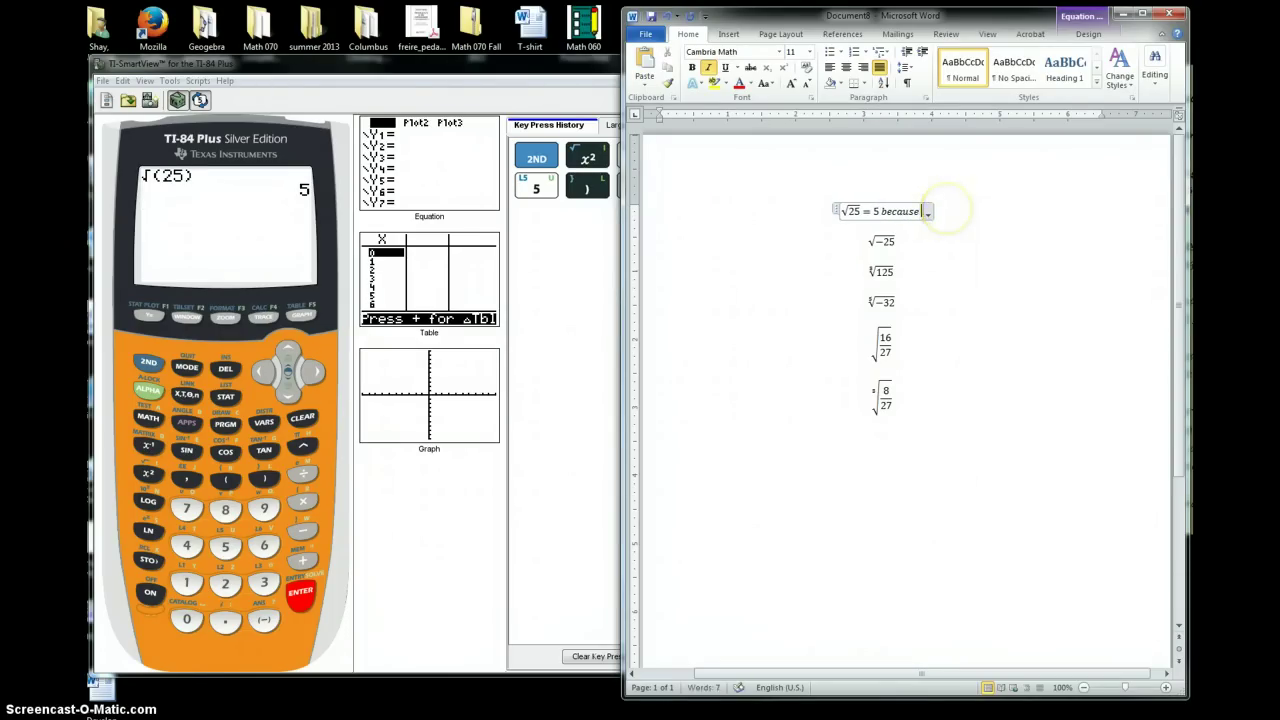
{"action": "type", "text": " 5^2"}
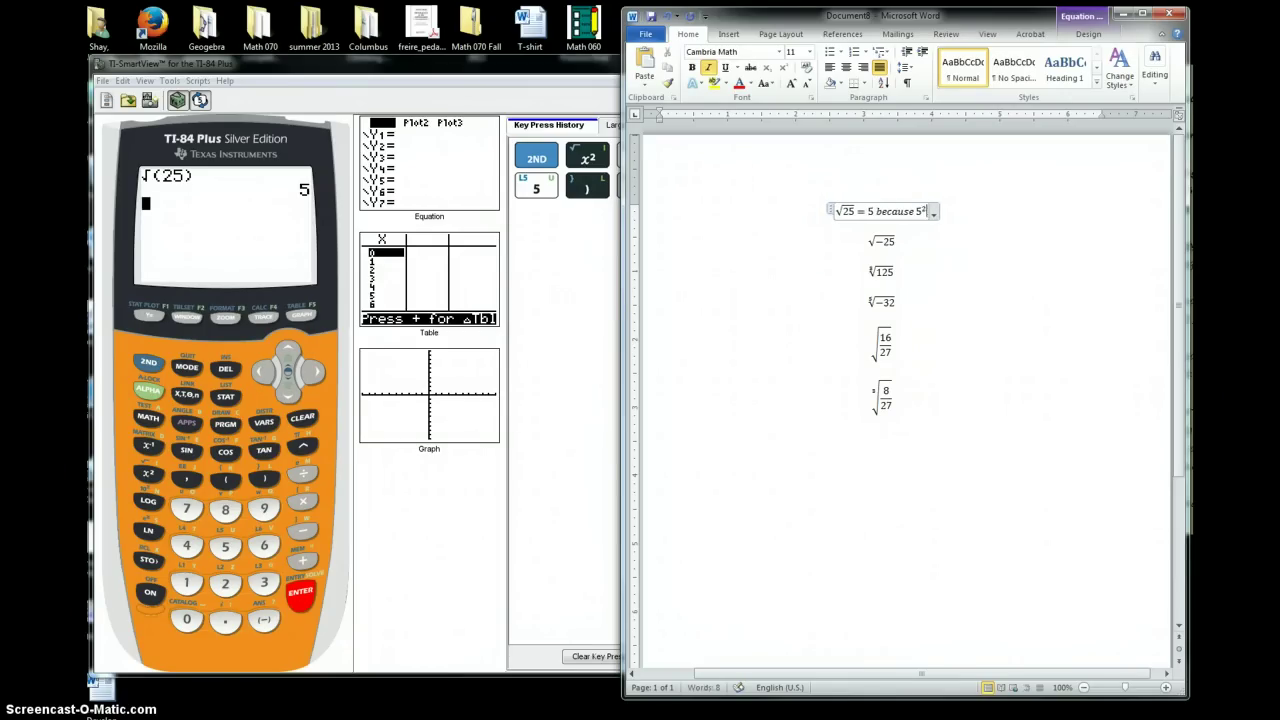
{"action": "type", "text": " = 25"}
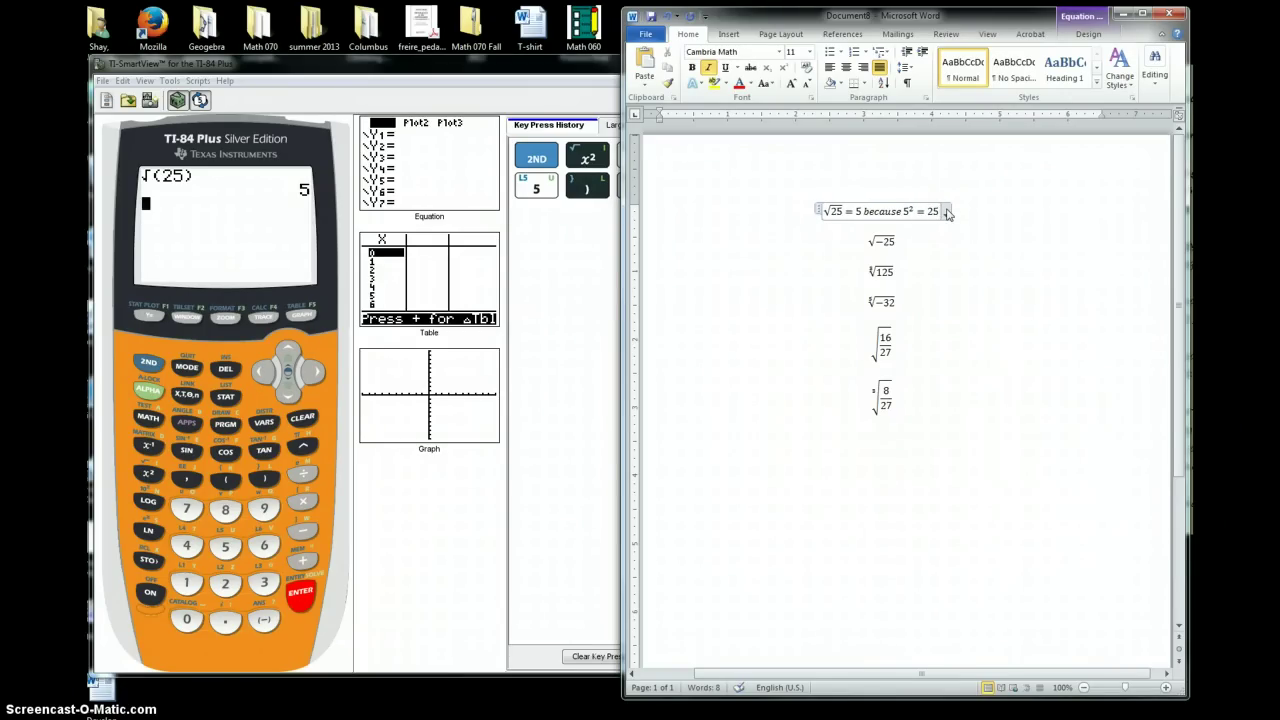
{"action": "mouse_move", "coordinate": [946, 213]}
{"action": "left_mouse_down"}
{"action": "mouse_move", "coordinate": [829, 214]}
{"action": "mouse_move", "coordinate": [893, 235]}
{"action": "left_mouse_up"}
{"action": "left_click", "coordinate": [891, 240]}
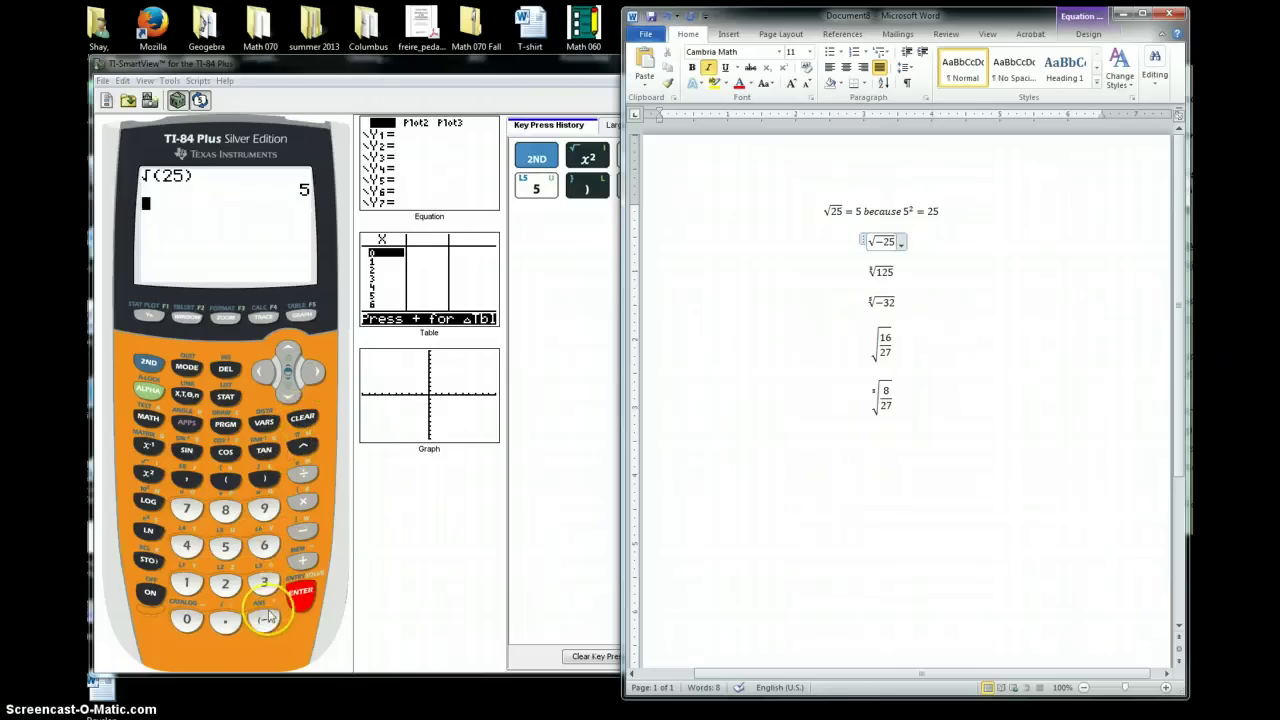
Step: Enter √(−25) on the calculator and evaluate it
{"action": "left_click", "coordinate": [149, 366]}
{"action": "left_click", "coordinate": [148, 473]}
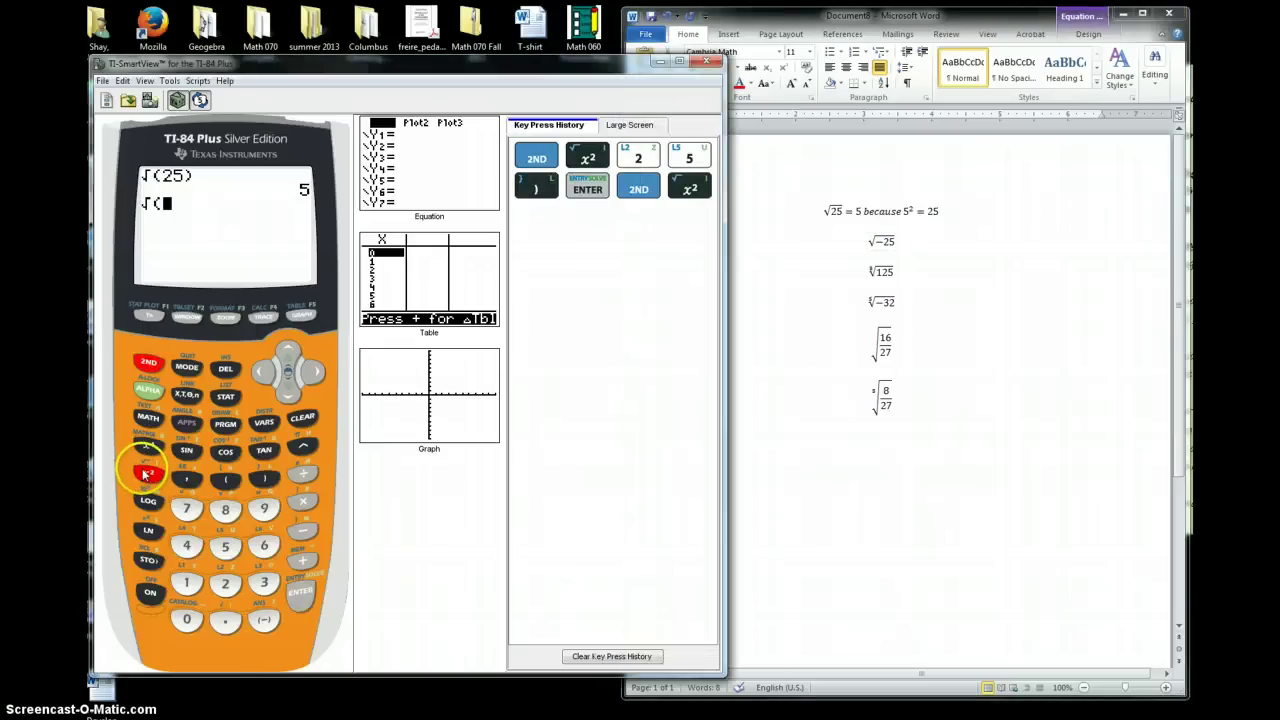
{"action": "left_click", "coordinate": [264, 621]}
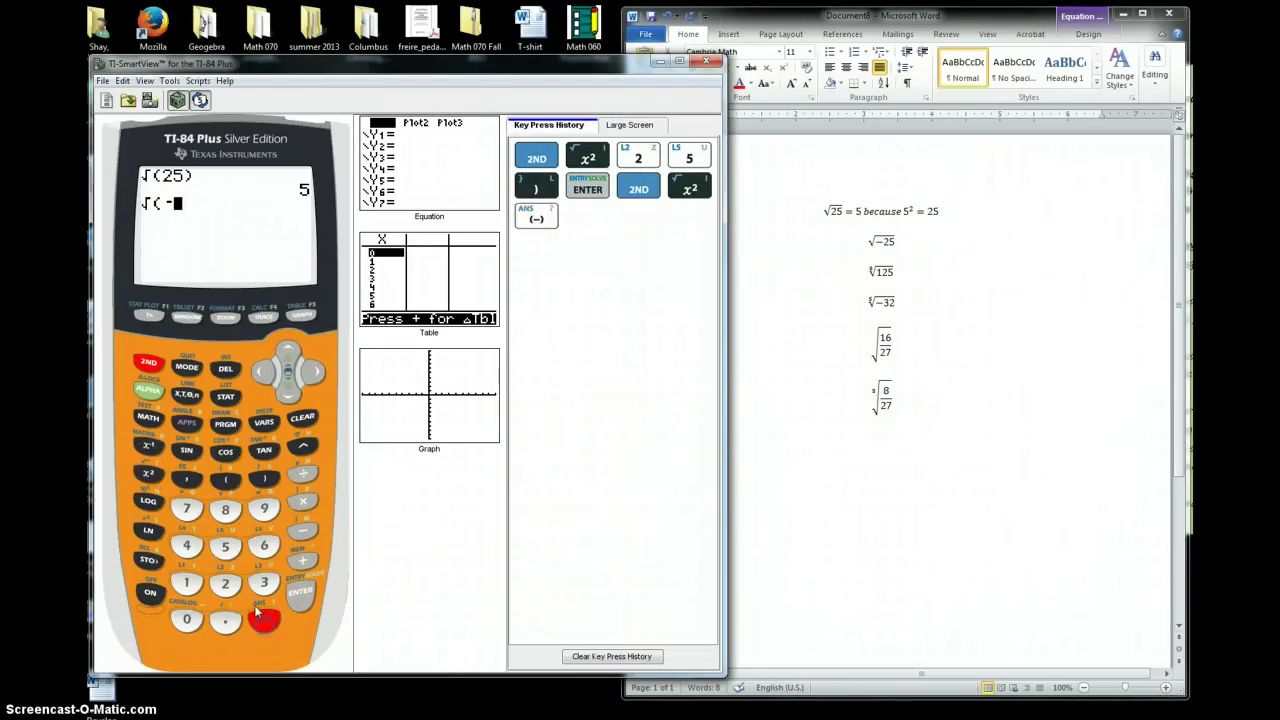
{"action": "left_click", "coordinate": [227, 588]}
{"action": "left_click", "coordinate": [225, 547]}
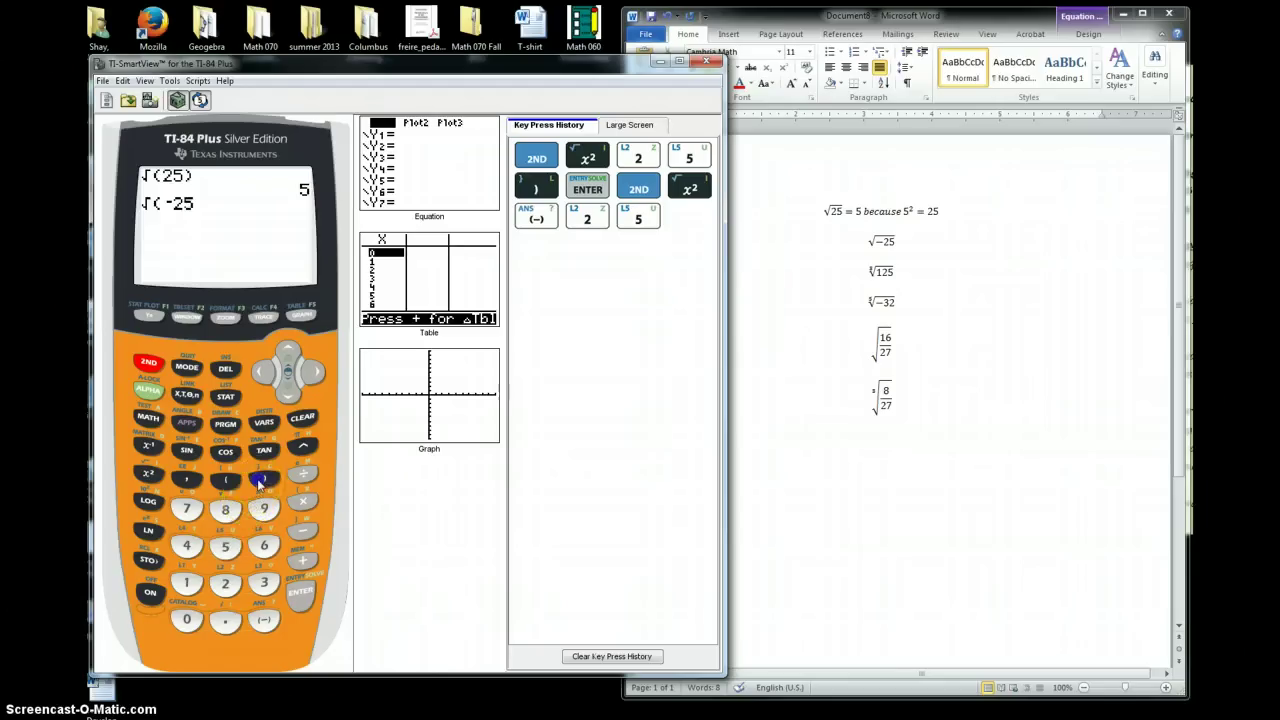
{"action": "left_click", "coordinate": [262, 480]}
{"action": "left_click", "coordinate": [301, 598]}
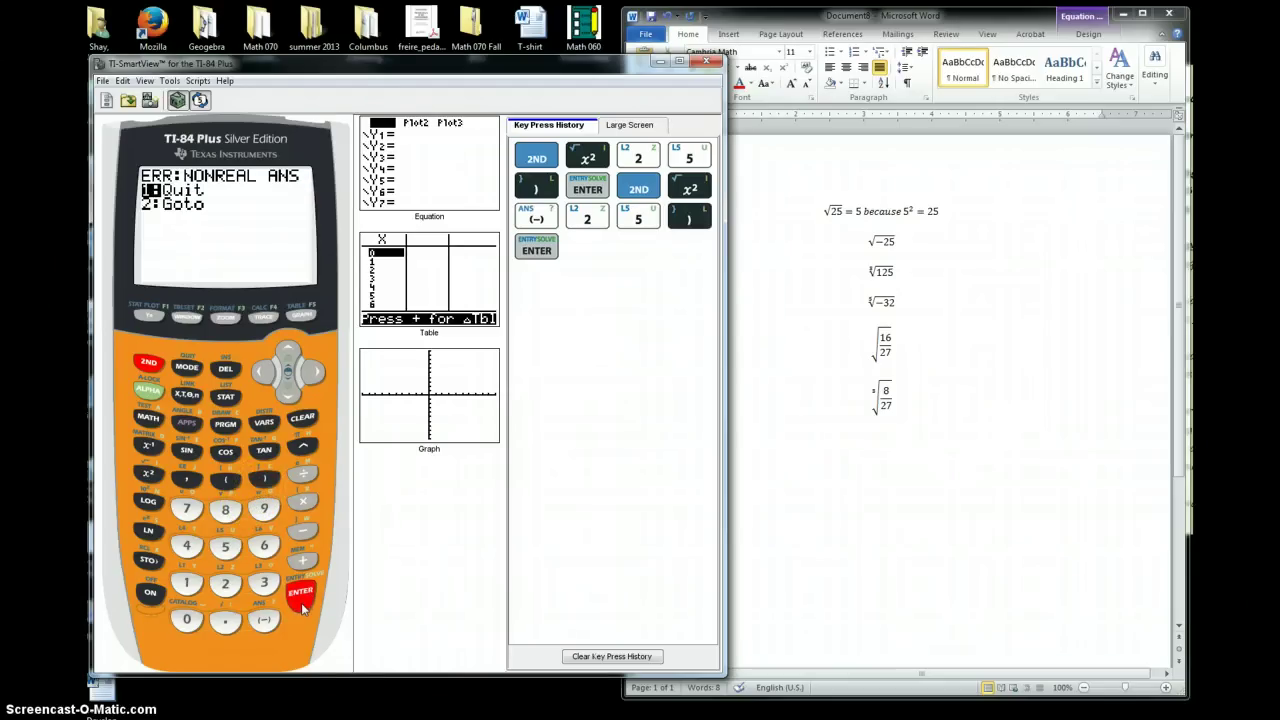
Step: Dismiss the ERR:NONREAL ANS error with 1:Quit, returning to the home screen
{"action": "left_click", "coordinate": [408, 571]}
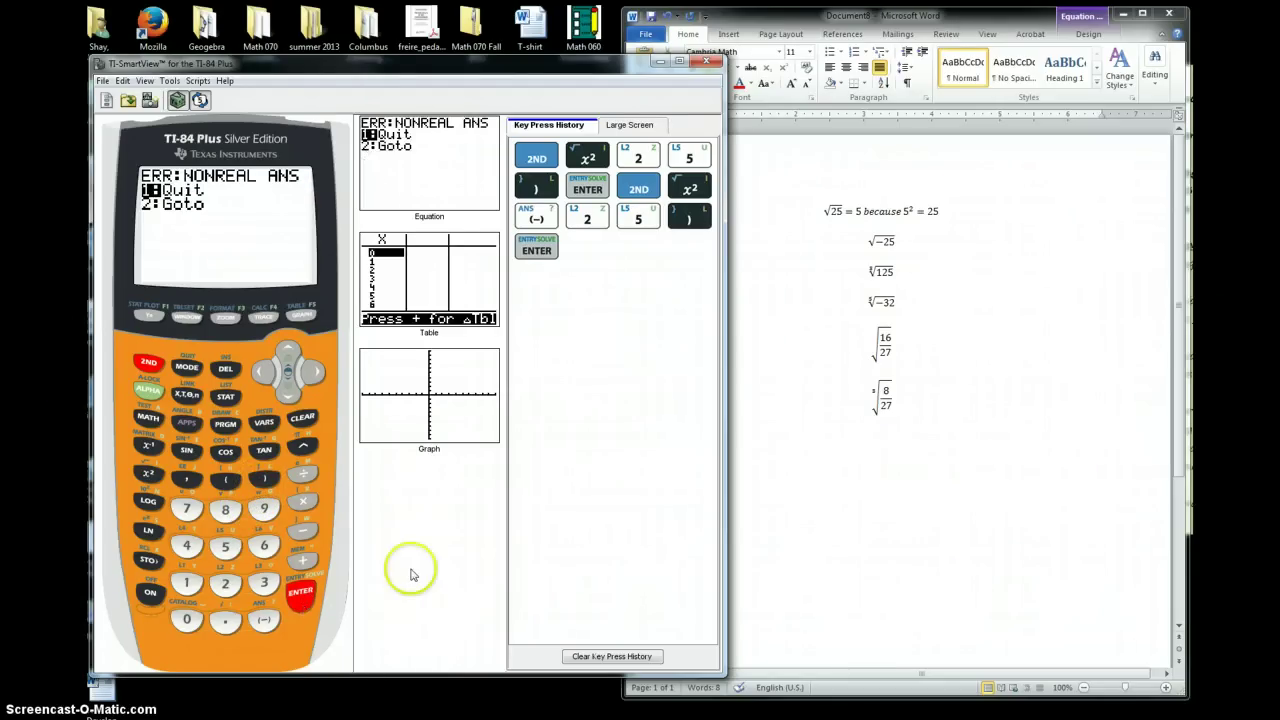
{"action": "left_click", "coordinate": [270, 378]}
{"action": "left_click", "coordinate": [149, 364]}
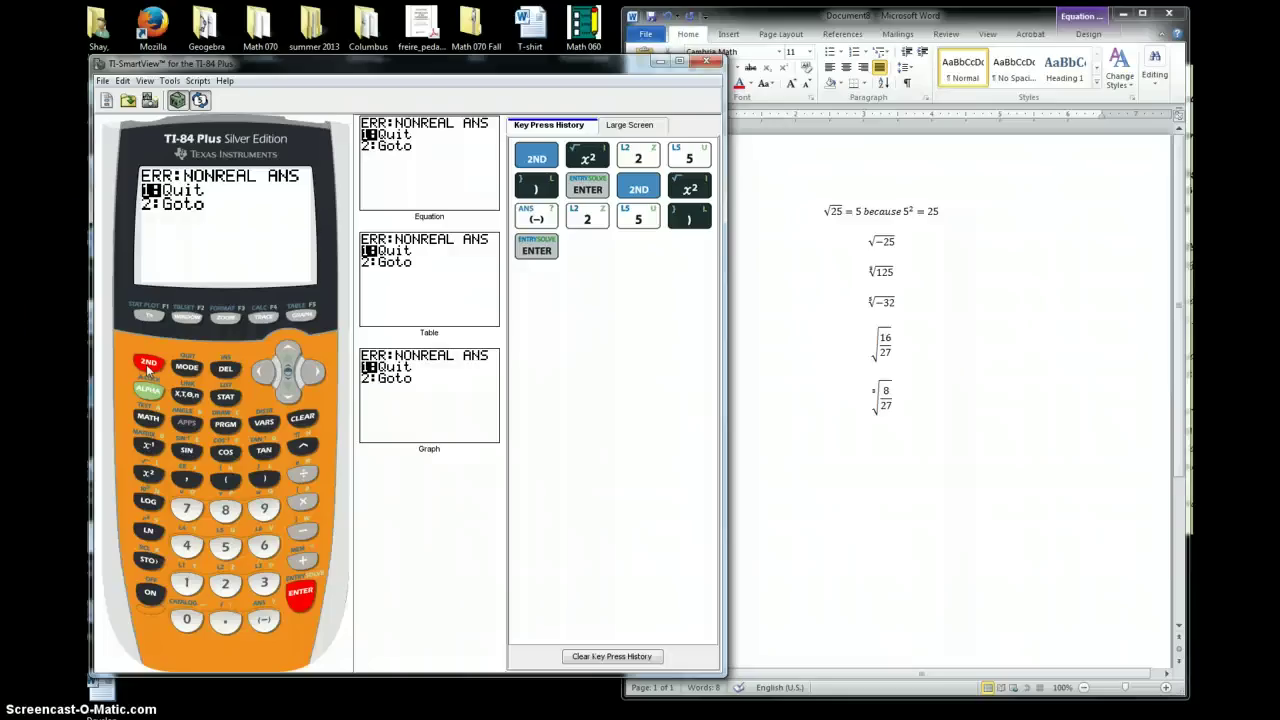
{"action": "left_click", "coordinate": [300, 593]}
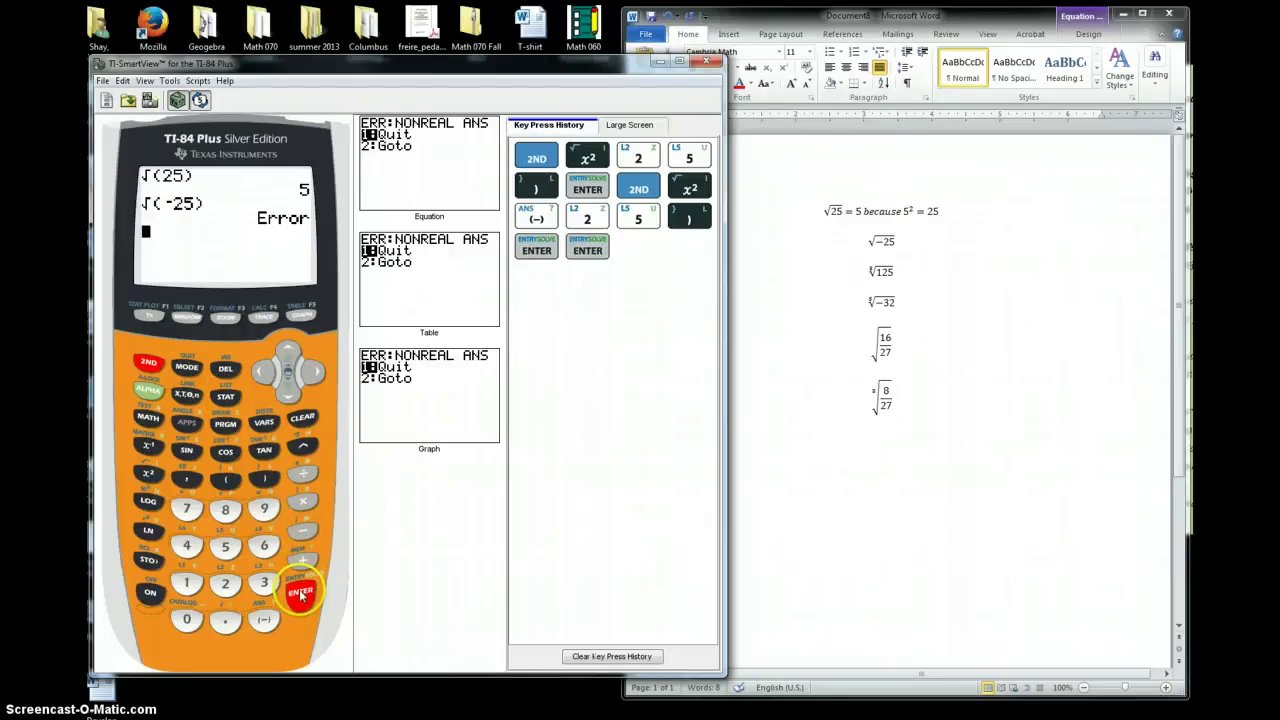
{"action": "left_click", "coordinate": [893, 243]}
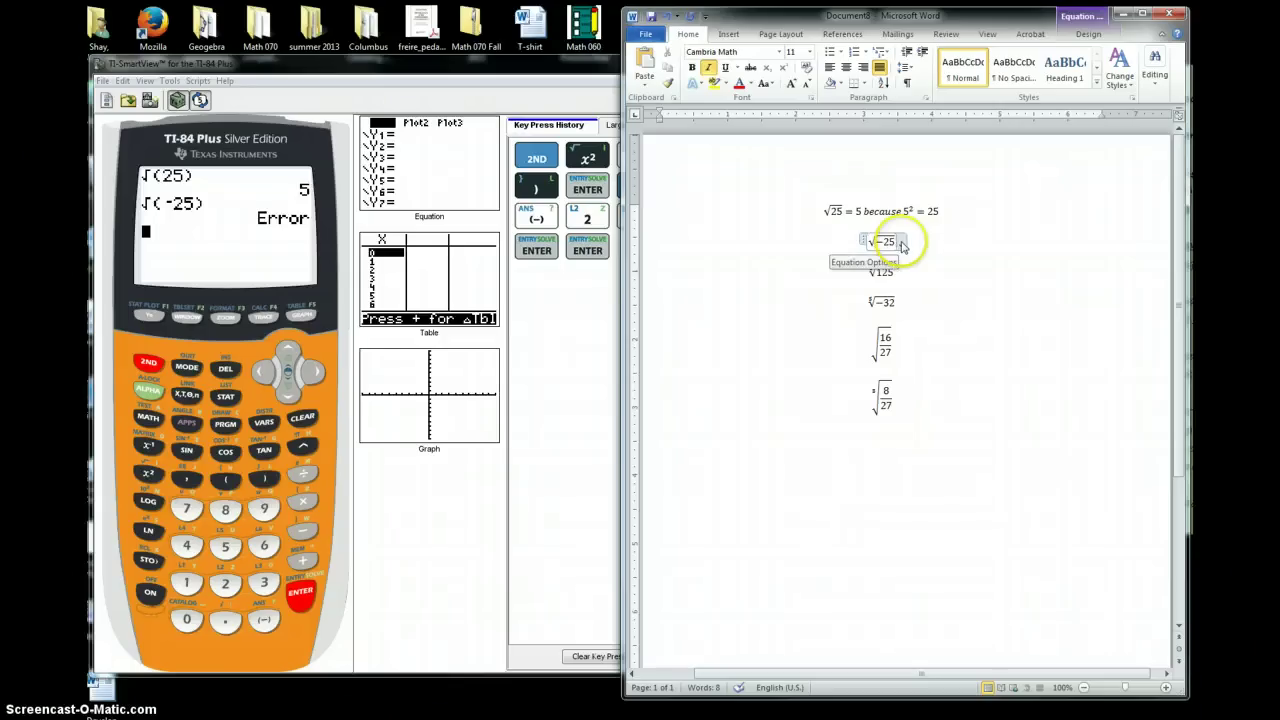
Step: Add '= not a real number' after √−25 on the second line
{"action": "type", "text": "= "}
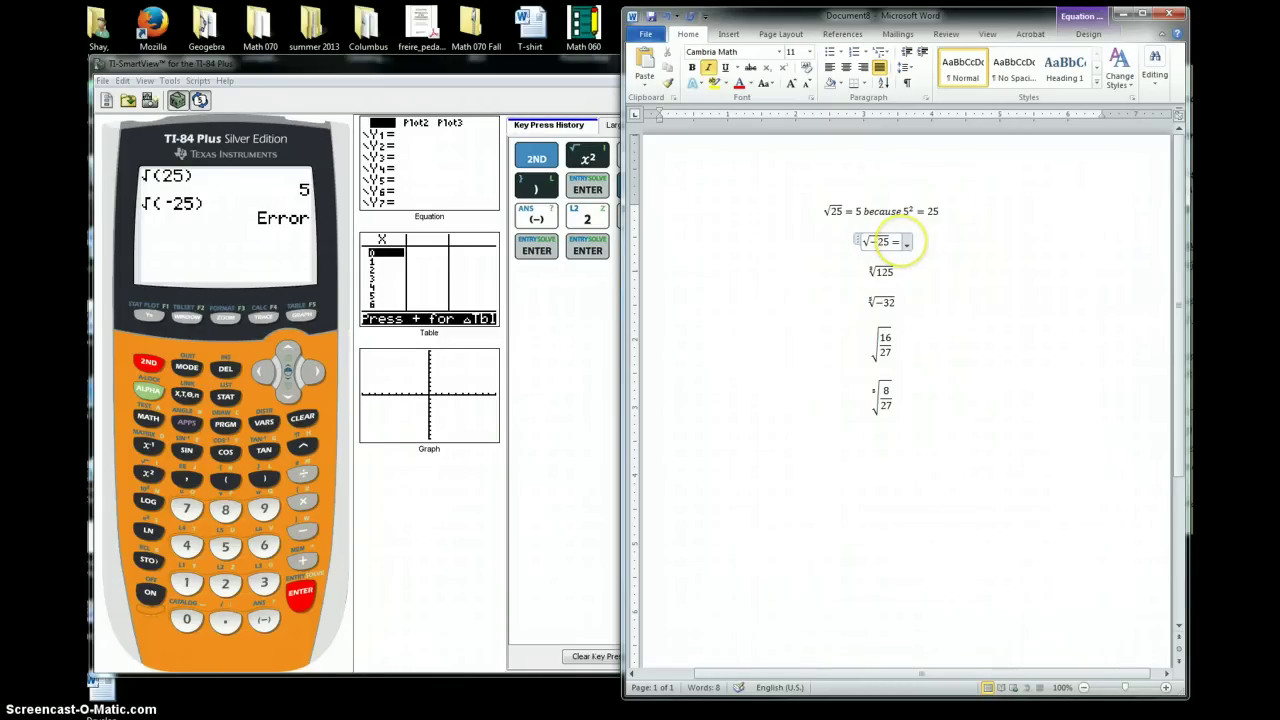
{"action": "type", "text": "not a real"}
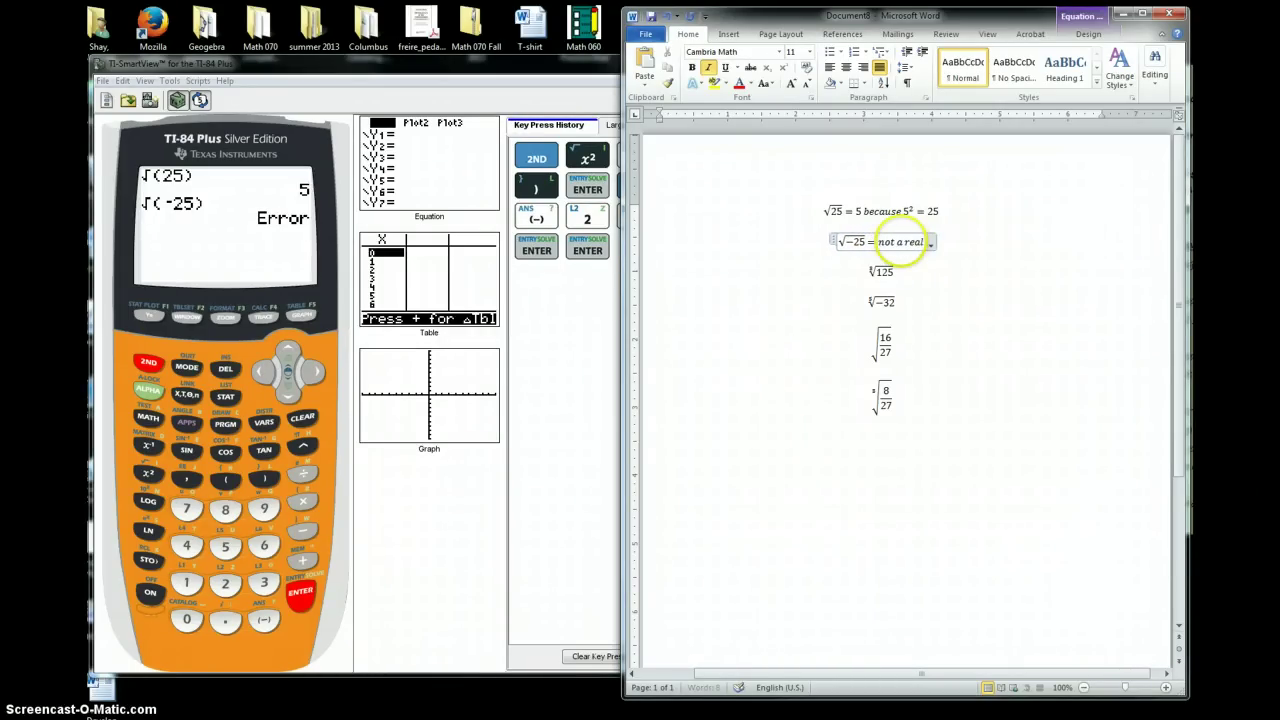
{"action": "type", "text": " number"}
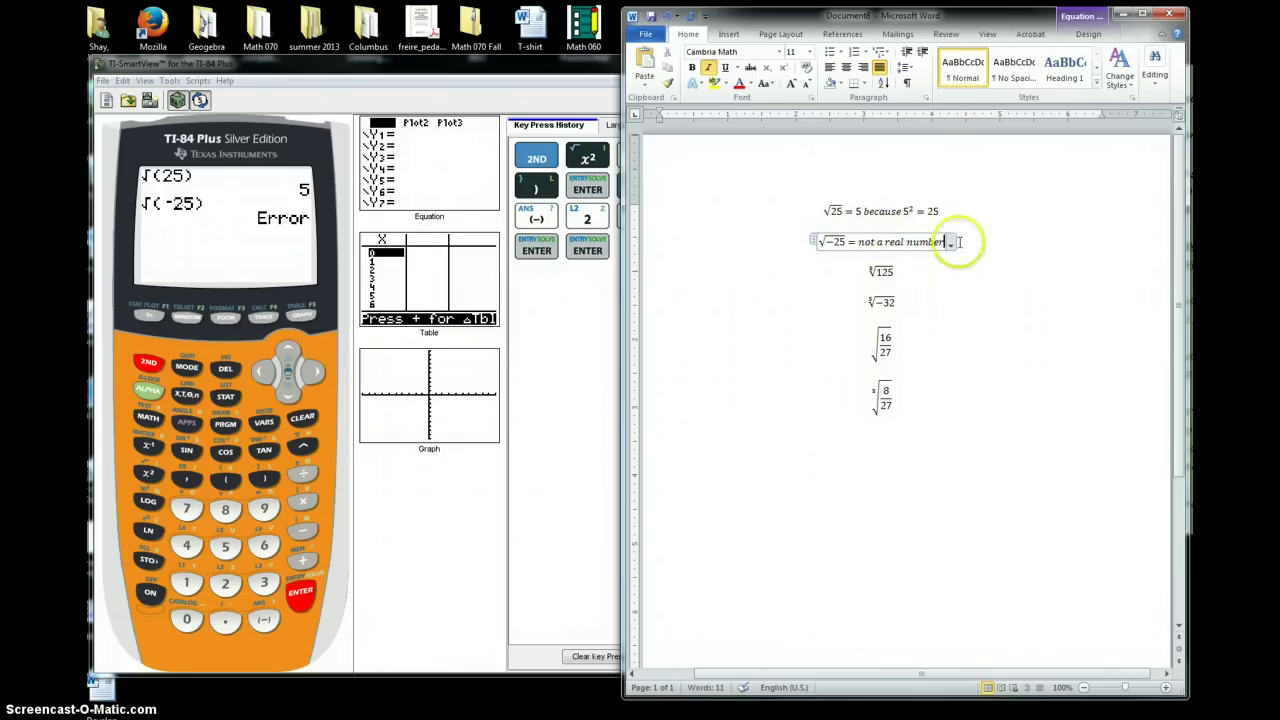
{"action": "left_click", "coordinate": [882, 272]}
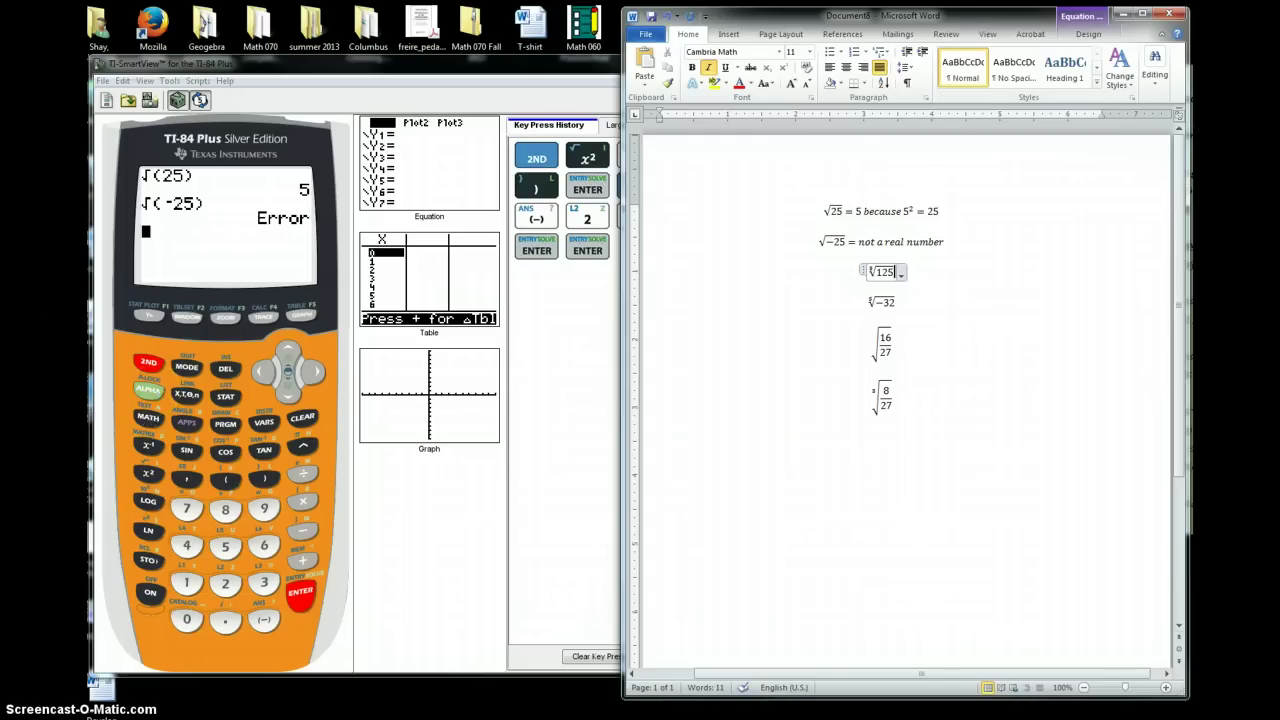
Step: Insert the 4:∛( cube root function from MATH and clear the key press history
{"action": "left_click", "coordinate": [150, 425]}
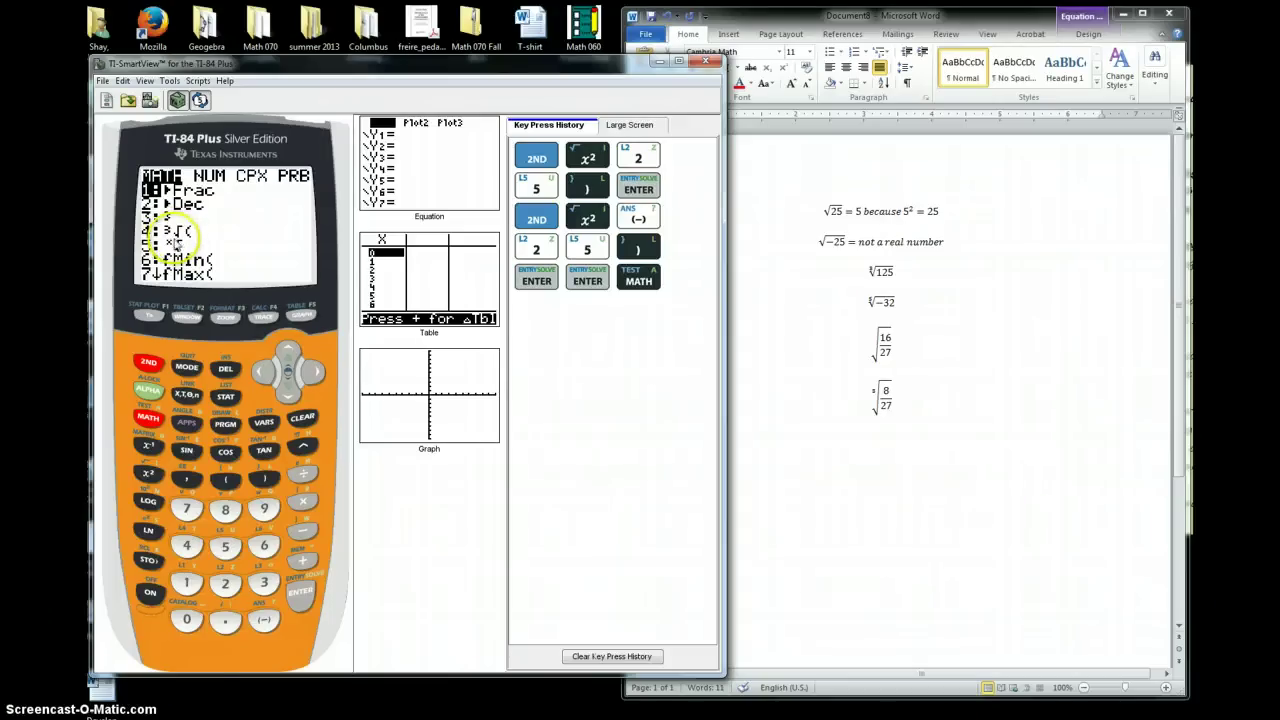
{"action": "left_click", "coordinate": [289, 396]}
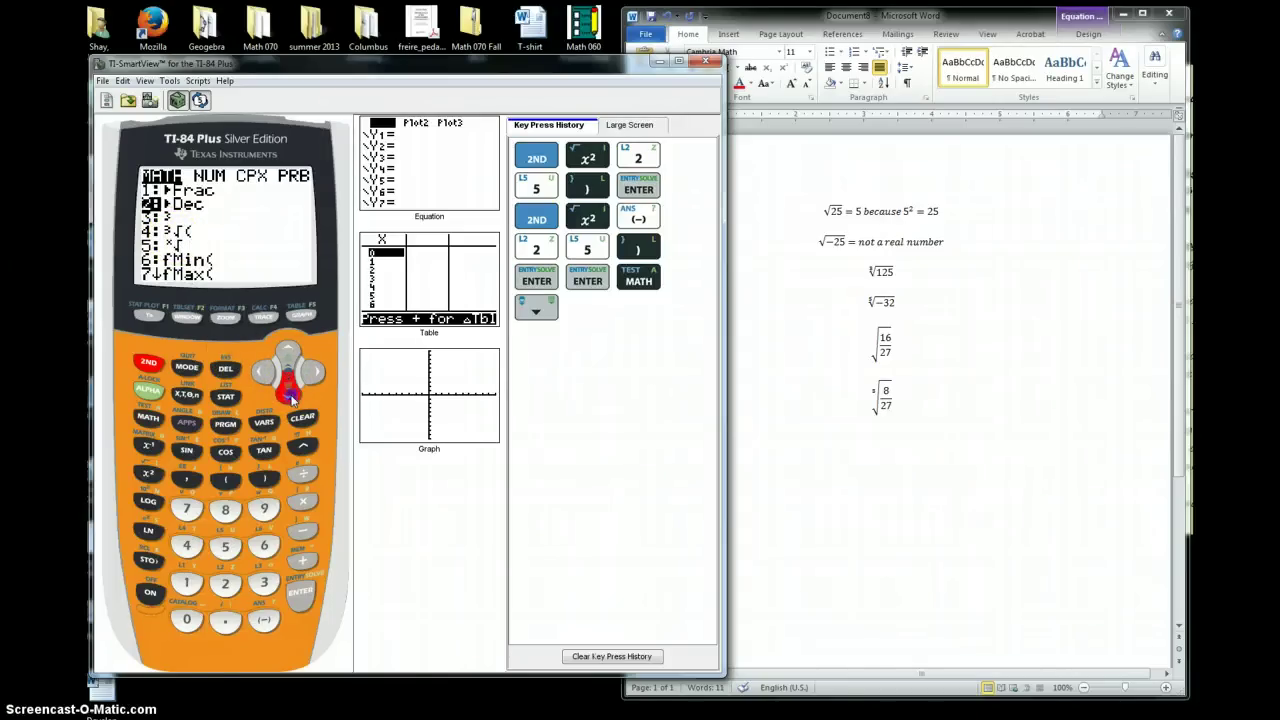
{"action": "left_click", "coordinate": [289, 396]}
{"action": "left_click", "coordinate": [289, 396]}
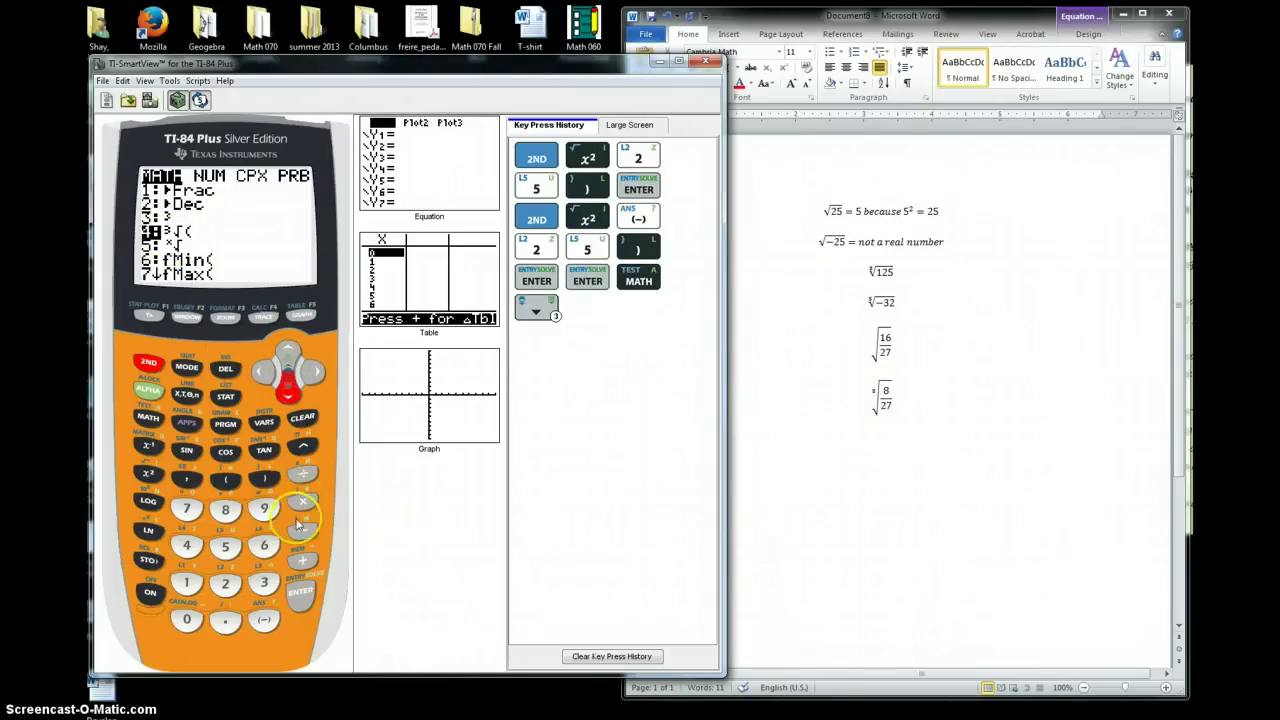
{"action": "left_click", "coordinate": [298, 598]}
{"action": "left_click", "coordinate": [588, 656]}
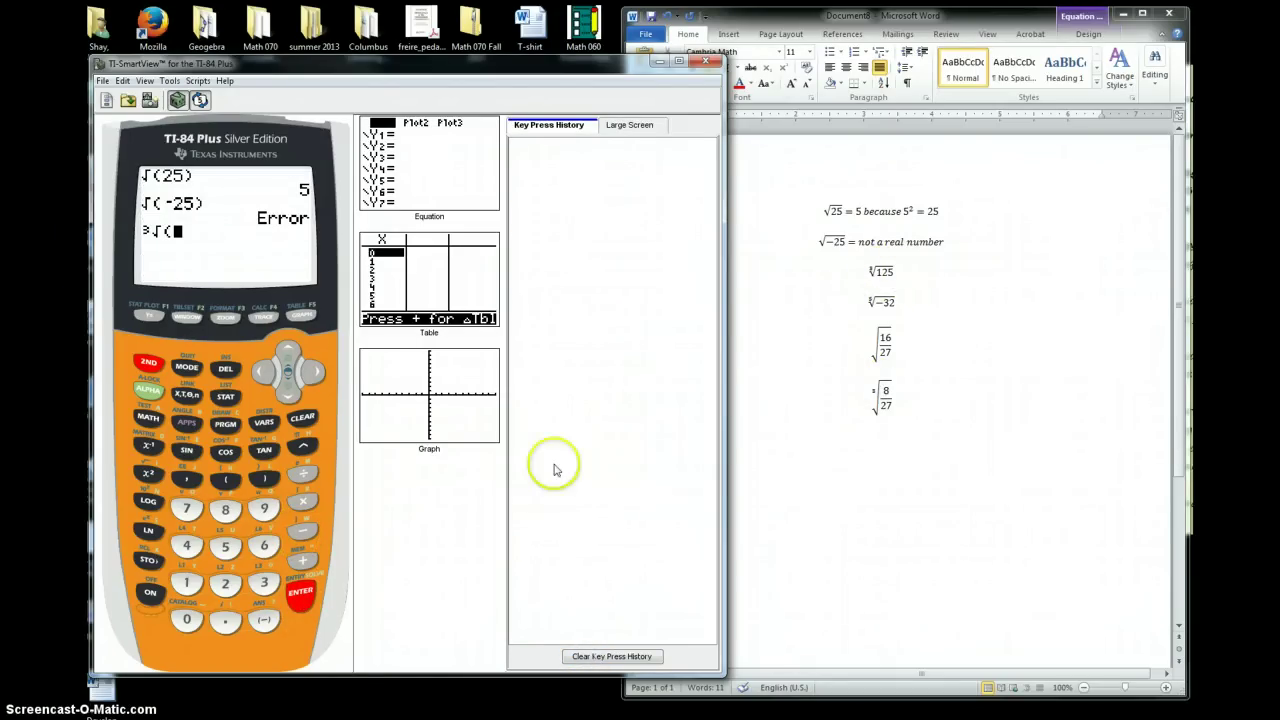
Step: Enter 125 under the cube root and evaluate it, getting 5
{"action": "left_click", "coordinate": [186, 582]}
{"action": "left_click", "coordinate": [225, 582]}
{"action": "left_click", "coordinate": [225, 545]}
{"action": "left_click", "coordinate": [264, 479]}
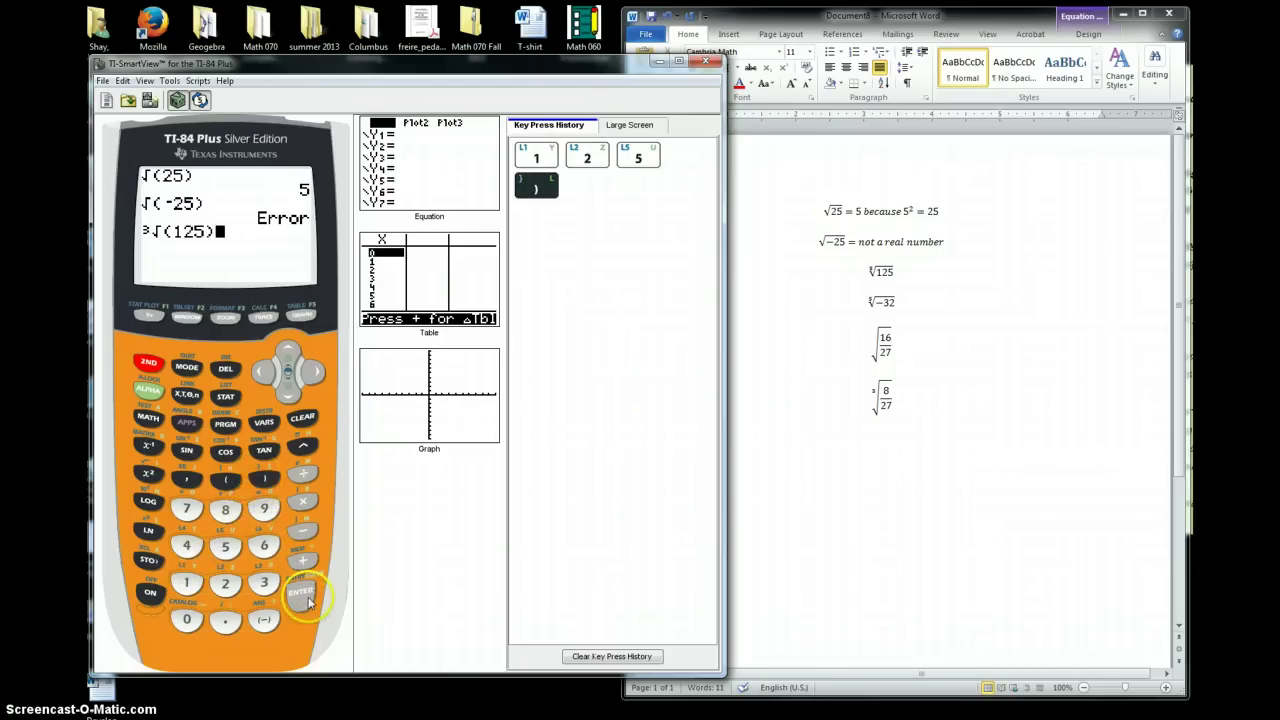
{"action": "left_click", "coordinate": [302, 594]}
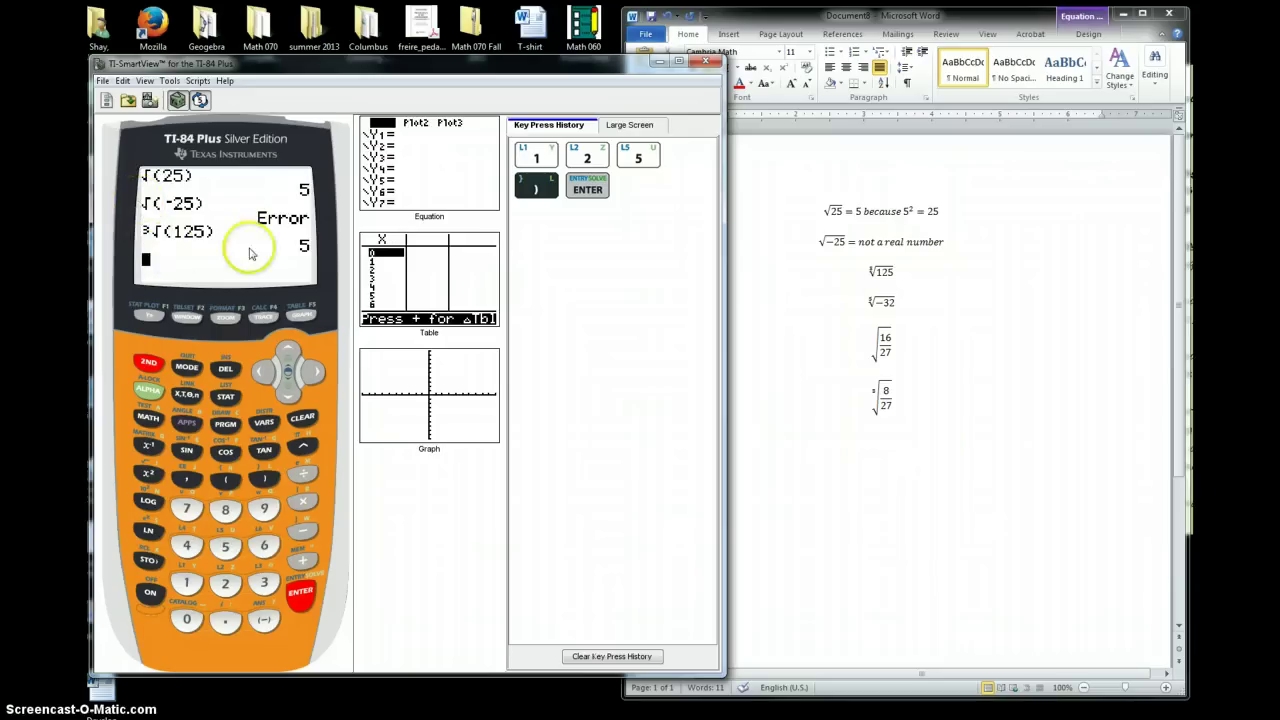
{"action": "left_click", "coordinate": [903, 283]}
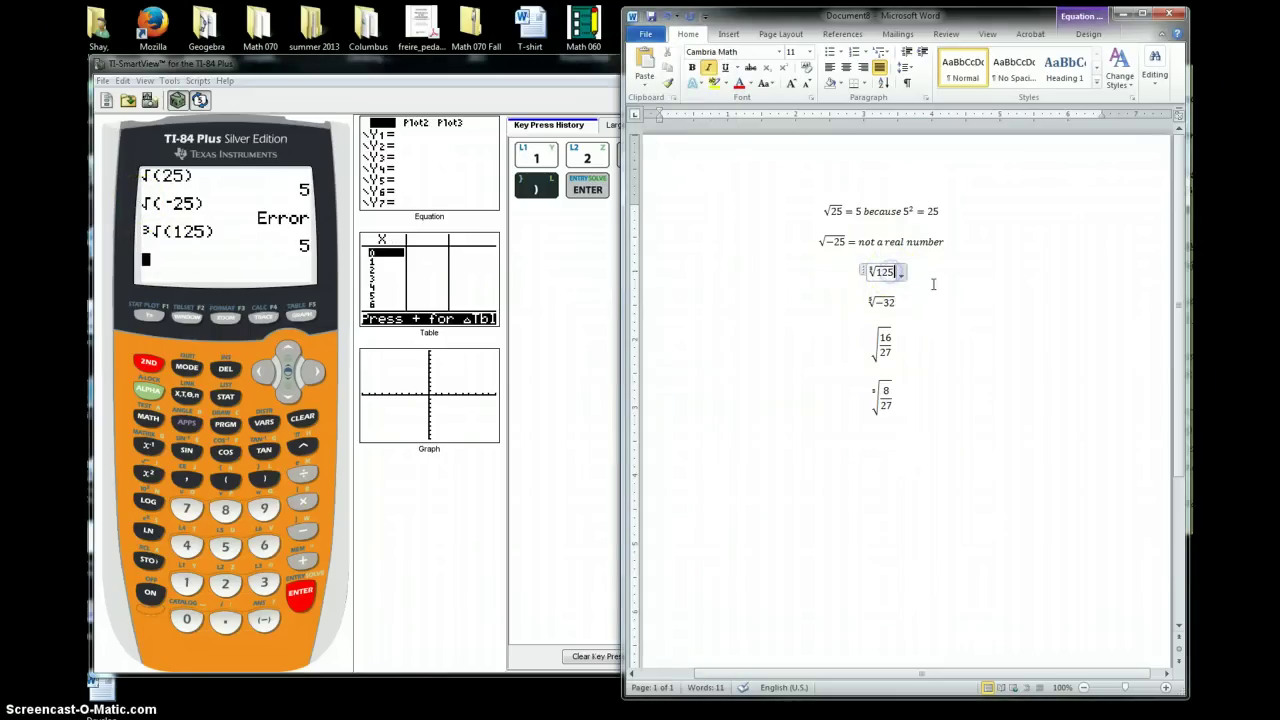
Step: Finish the third line as ∛125 = 5 because 5³ = 125
{"action": "type", "text": "=5"}
{"action": "type", "text": " because"}
{"action": "type", "text": " 5^3"}
{"action": "type", "text": "=125"}
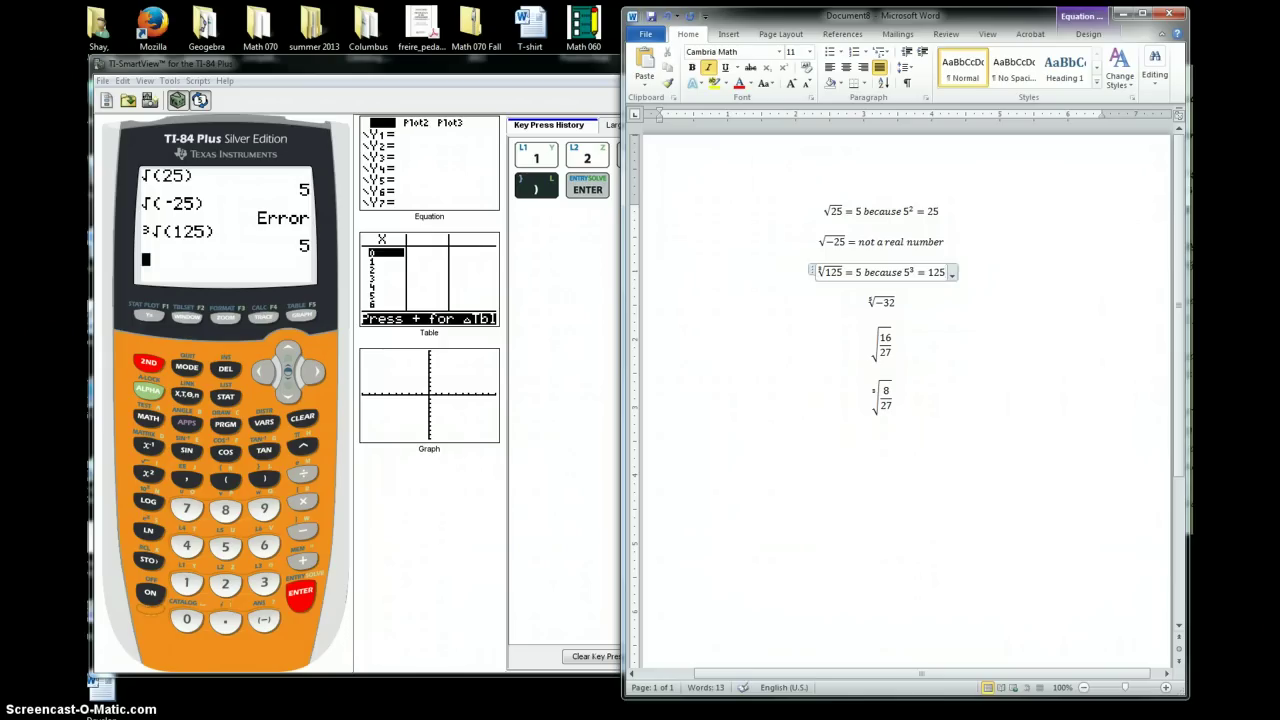
{"action": "left_click", "coordinate": [933, 285]}
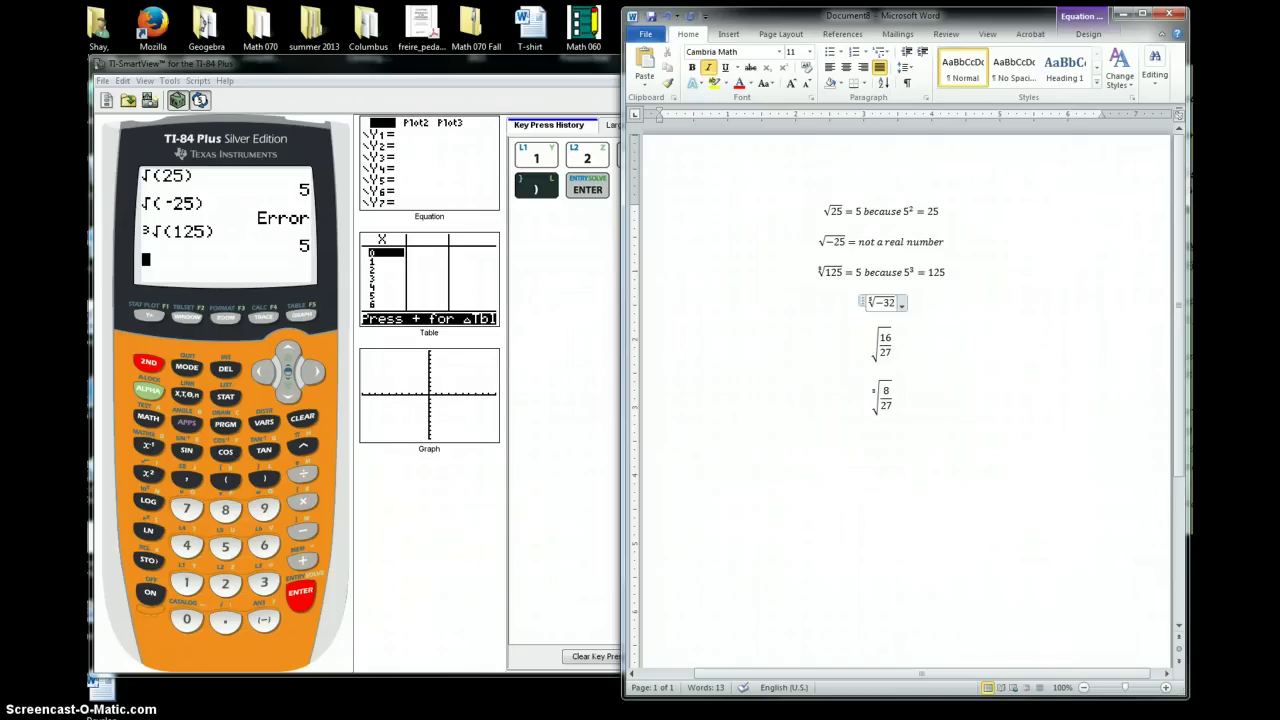
Step: Enlarge the ∛−32 equation to font size 14
{"action": "left_click_drag", "start_coordinate": [905, 302], "coordinate": [862, 302]}
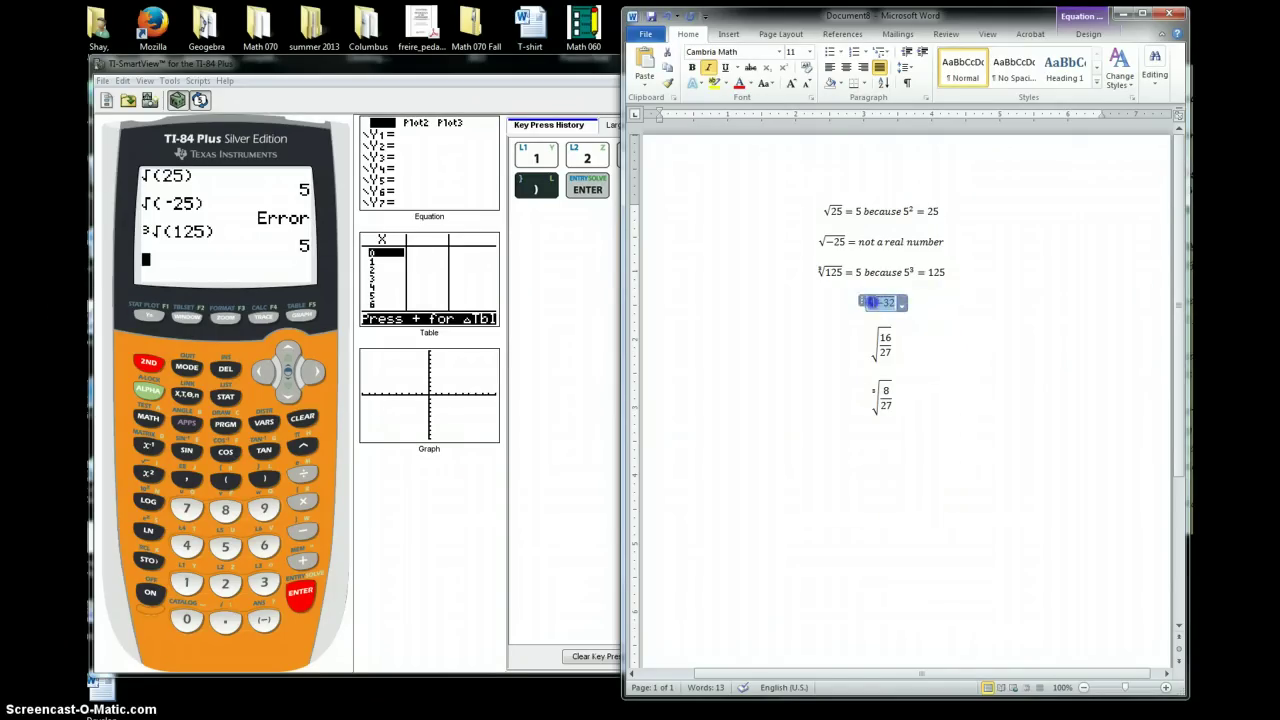
{"action": "left_click", "coordinate": [789, 83]}
{"action": "left_click", "coordinate": [789, 83]}
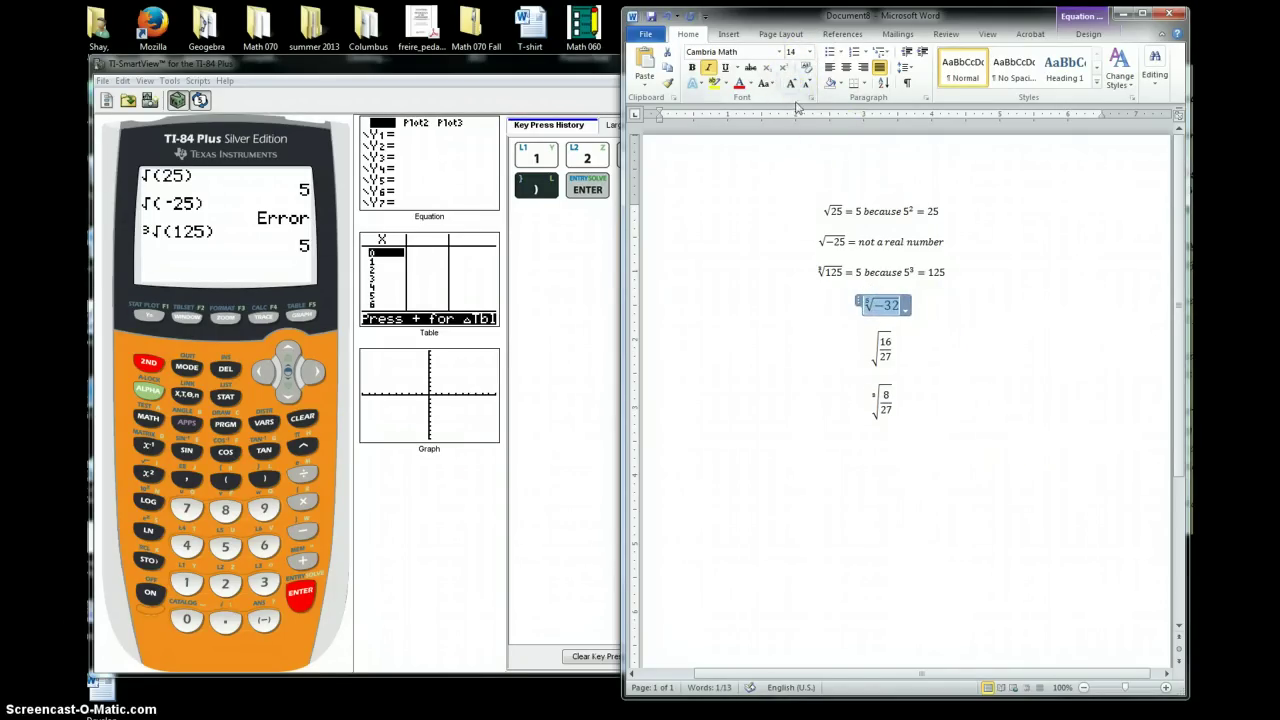
{"action": "left_click", "coordinate": [900, 305]}
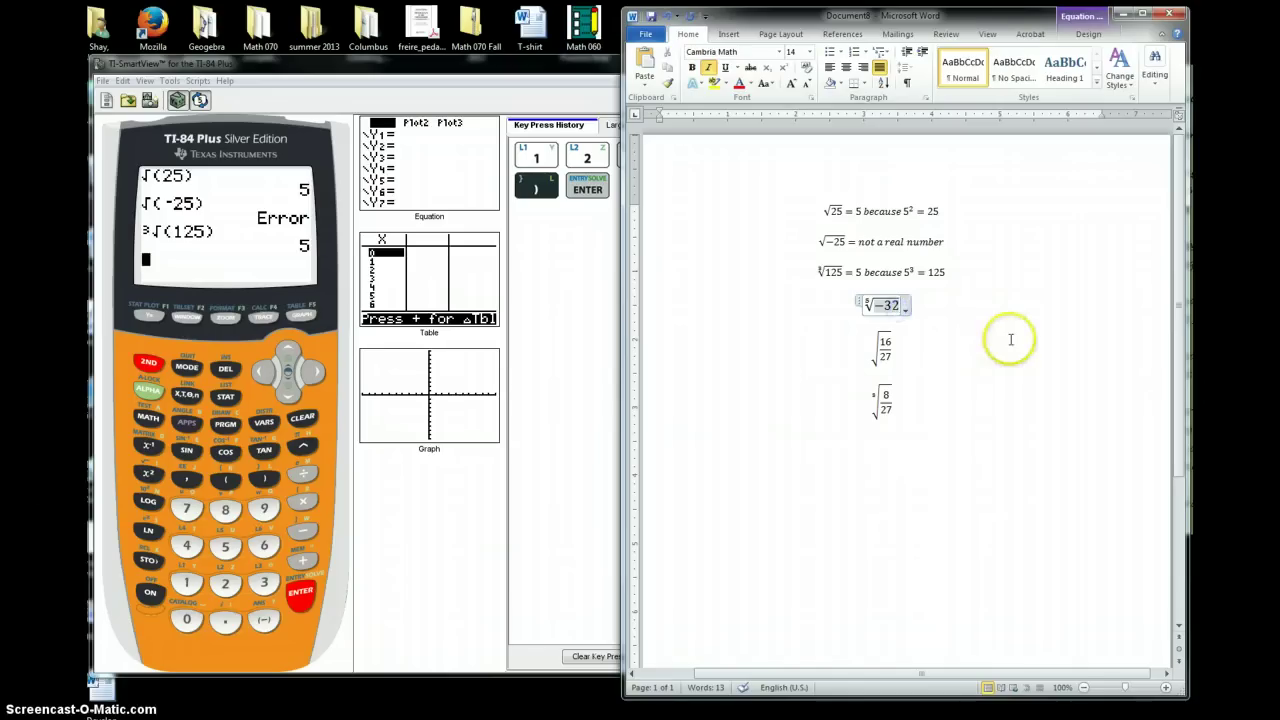
{"action": "left_click", "coordinate": [148, 417]}
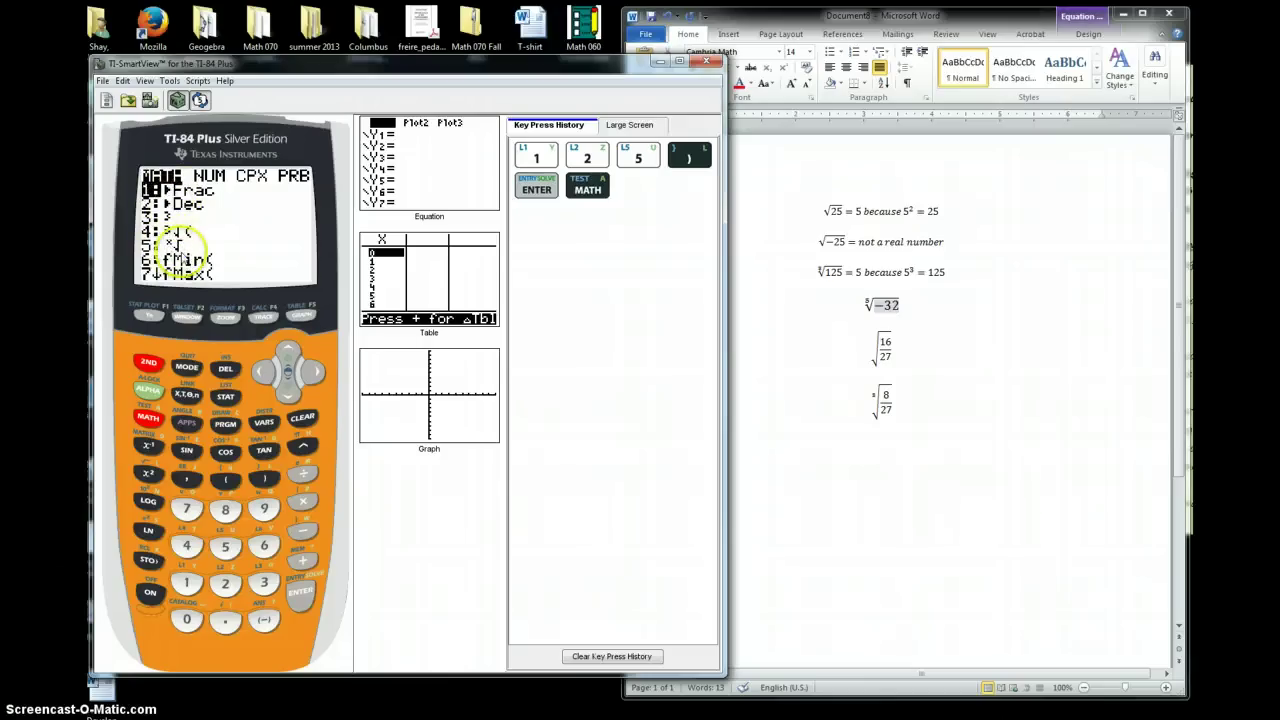
Step: Clear the calculator's home screen and its key press history
{"action": "left_click", "coordinate": [303, 422]}
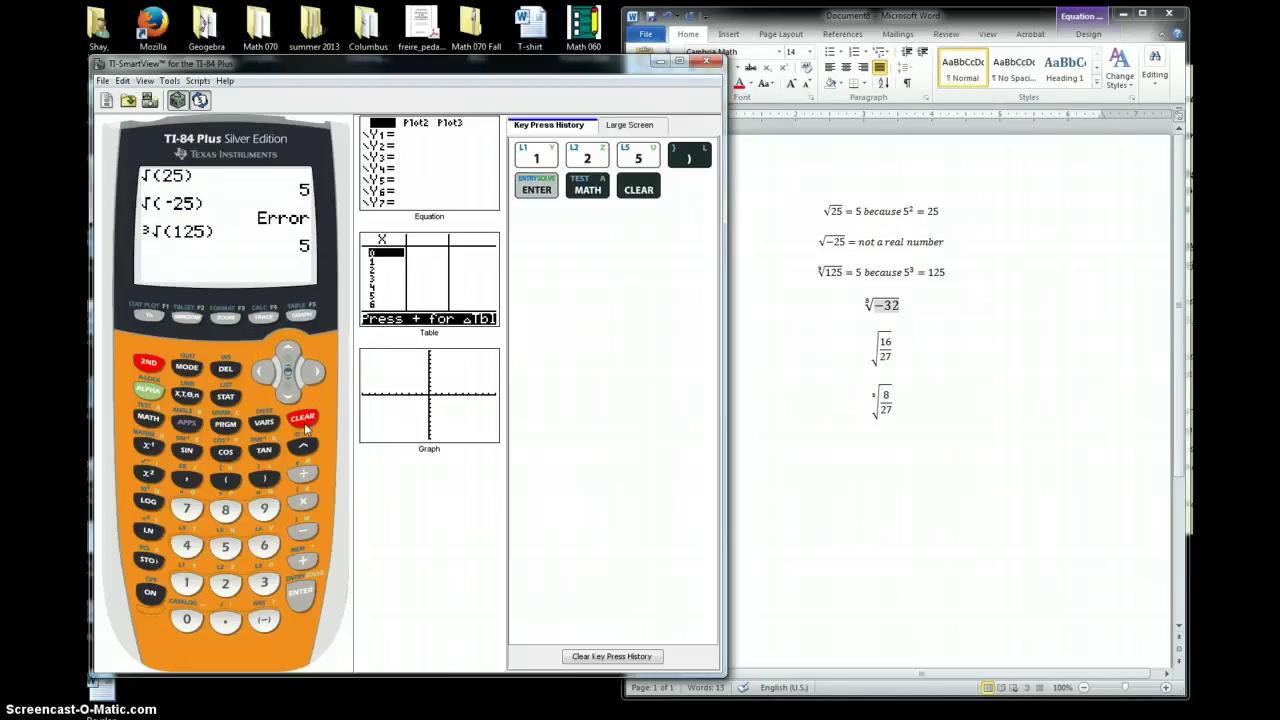
{"action": "left_click", "coordinate": [305, 428]}
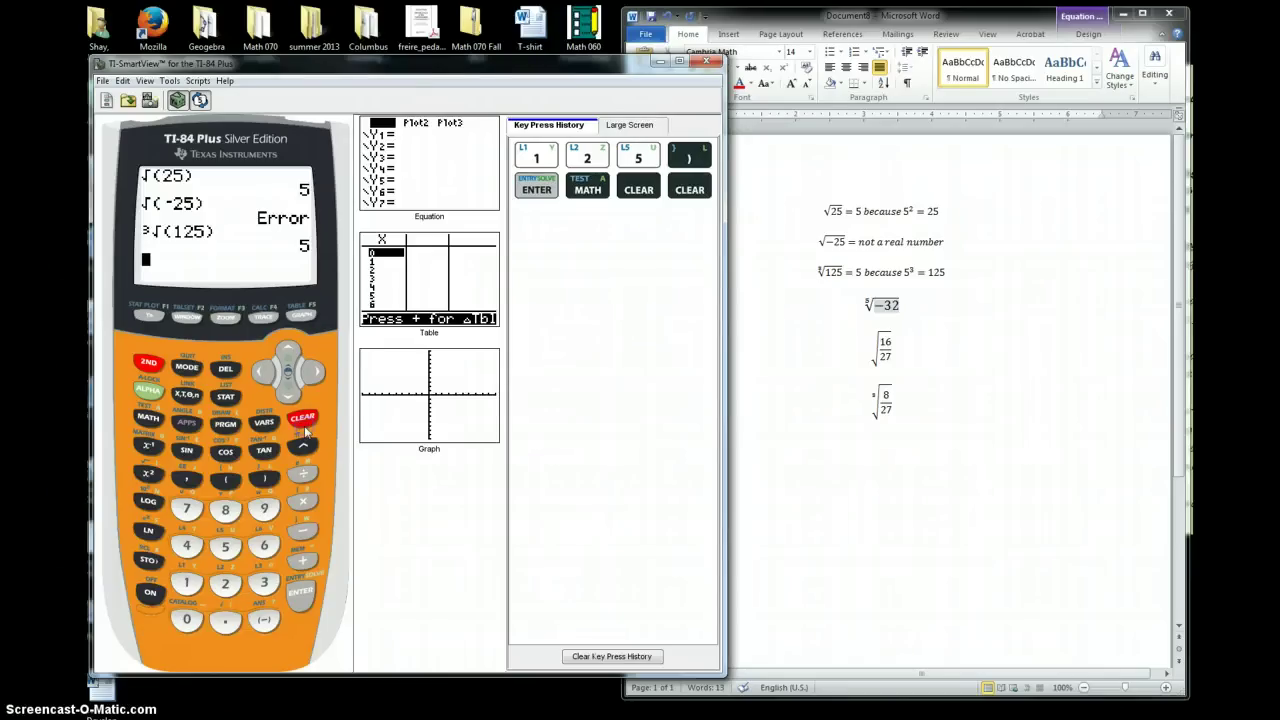
{"action": "left_click", "coordinate": [640, 657]}
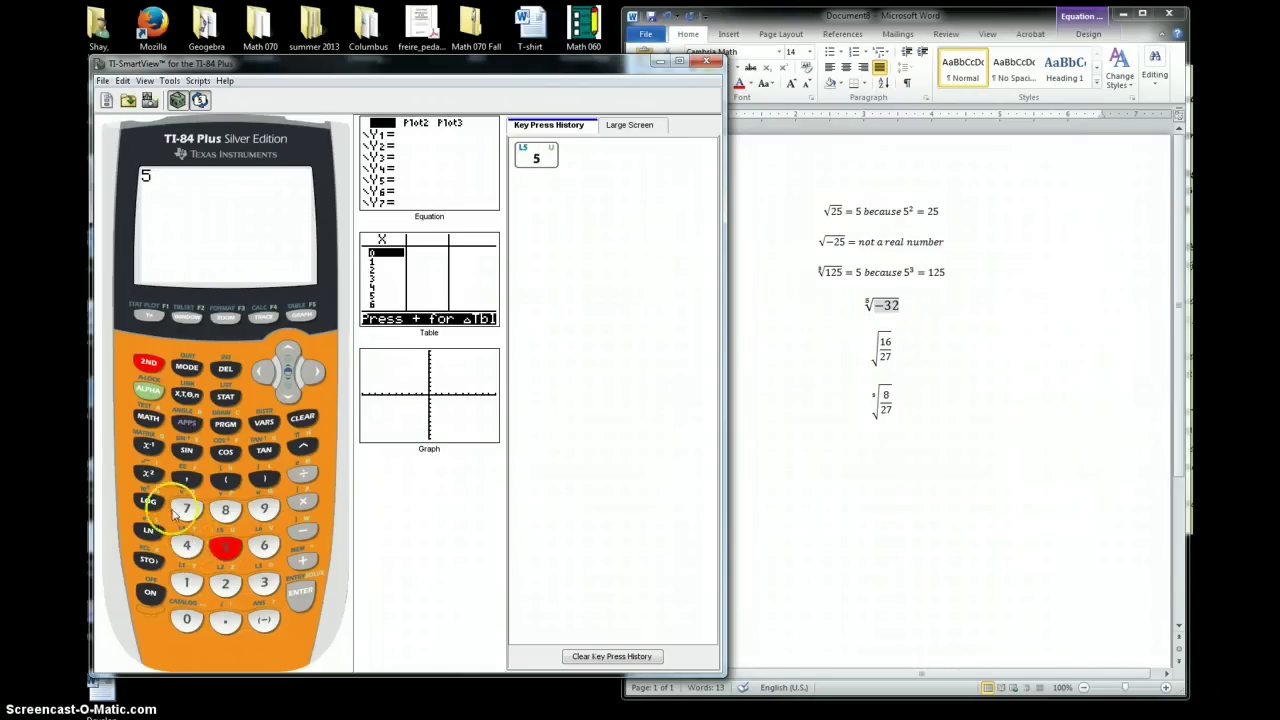
Step: Compute the fifth root of (−32) with the MATH ˣ√ function, getting −2
{"action": "left_click", "coordinate": [148, 417]}
{"action": "left_click", "coordinate": [286, 390]}
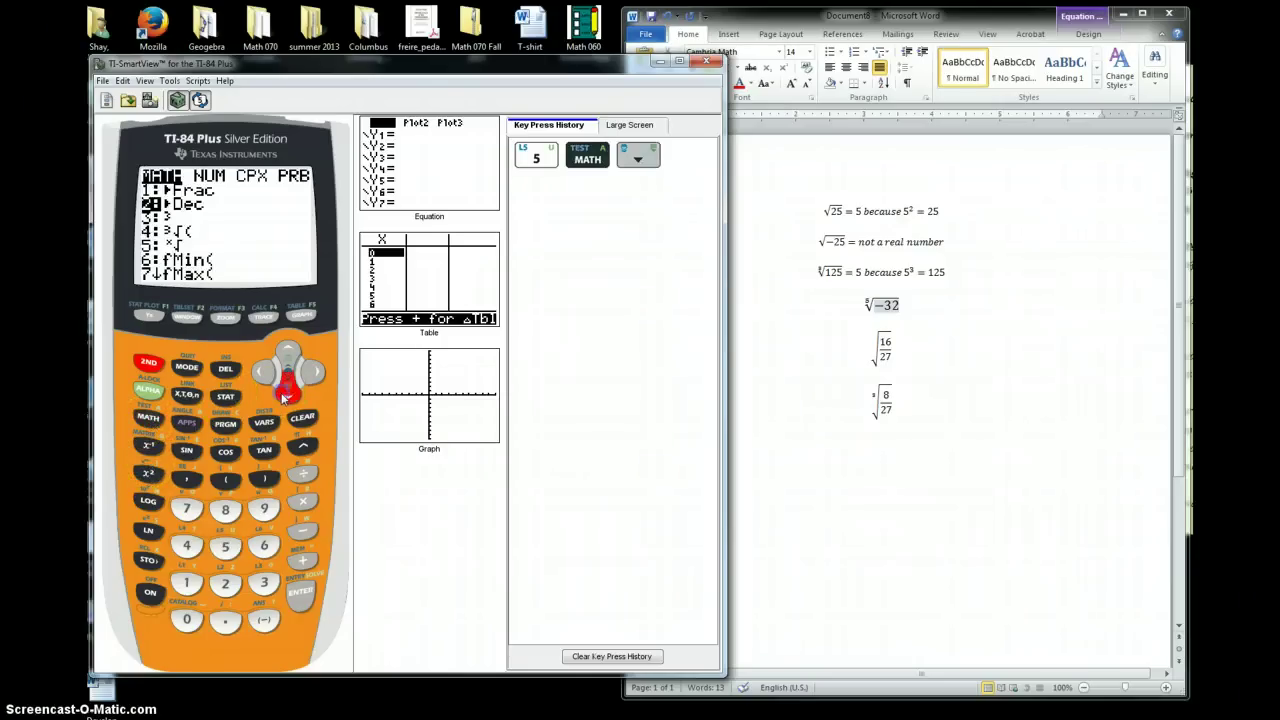
{"action": "left_click", "coordinate": [286, 390]}
{"action": "left_click", "coordinate": [286, 390]}
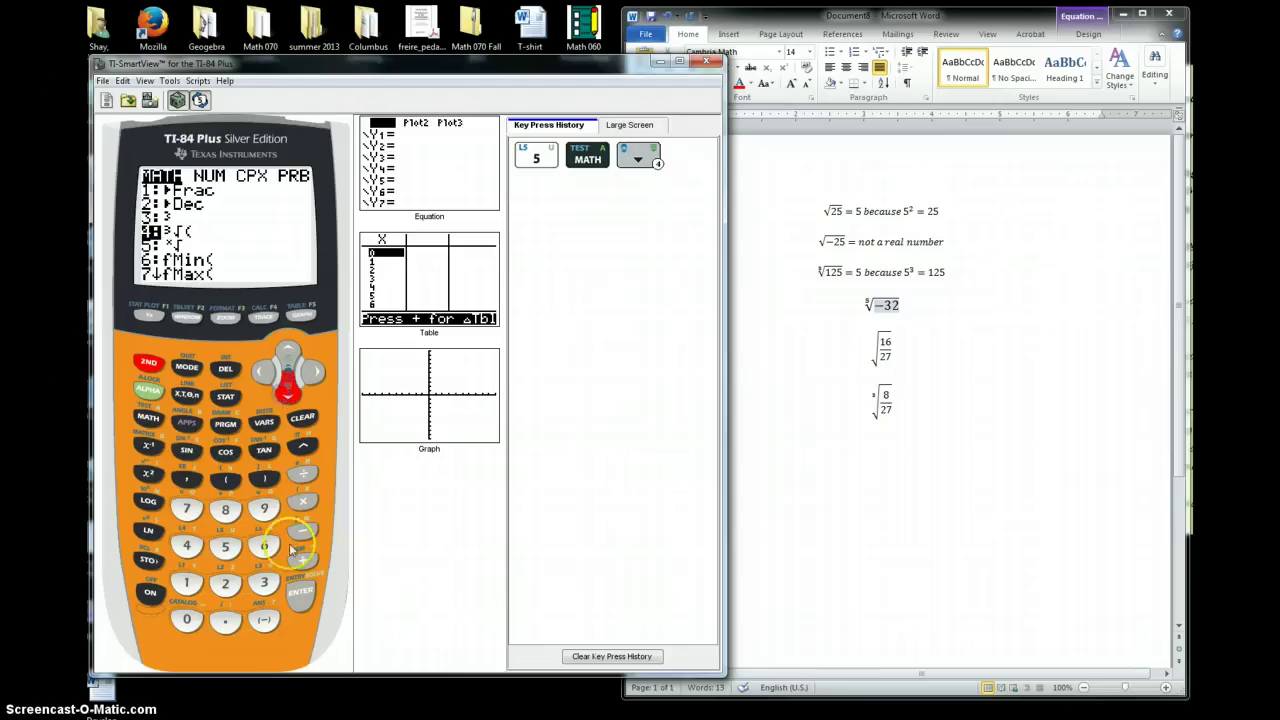
{"action": "left_click", "coordinate": [300, 594]}
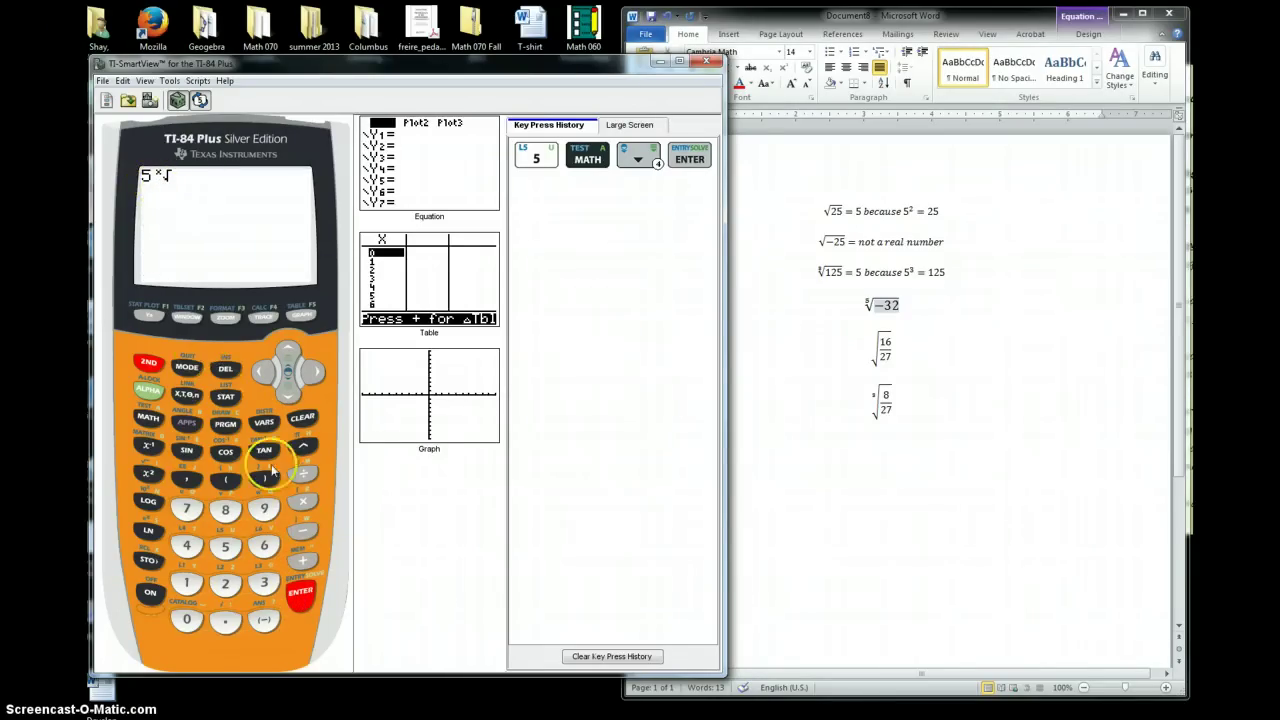
{"action": "left_click", "coordinate": [229, 481]}
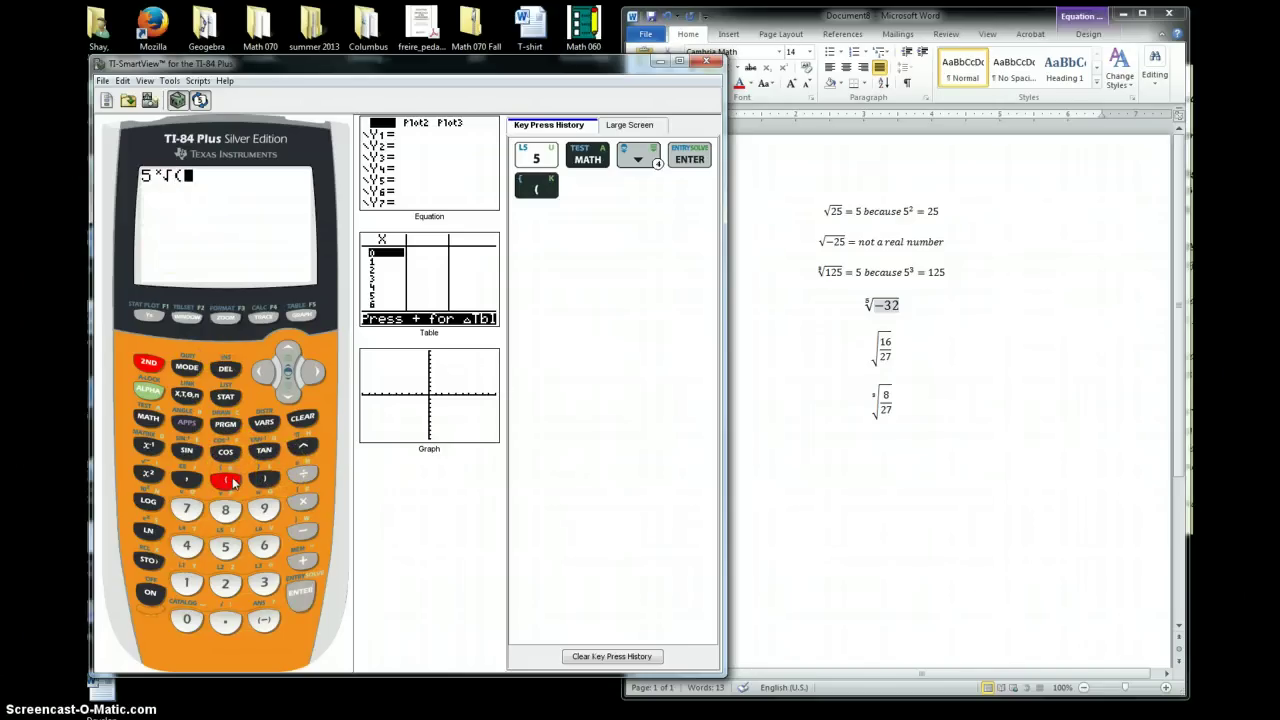
{"action": "left_click", "coordinate": [264, 620]}
{"action": "left_click", "coordinate": [264, 583]}
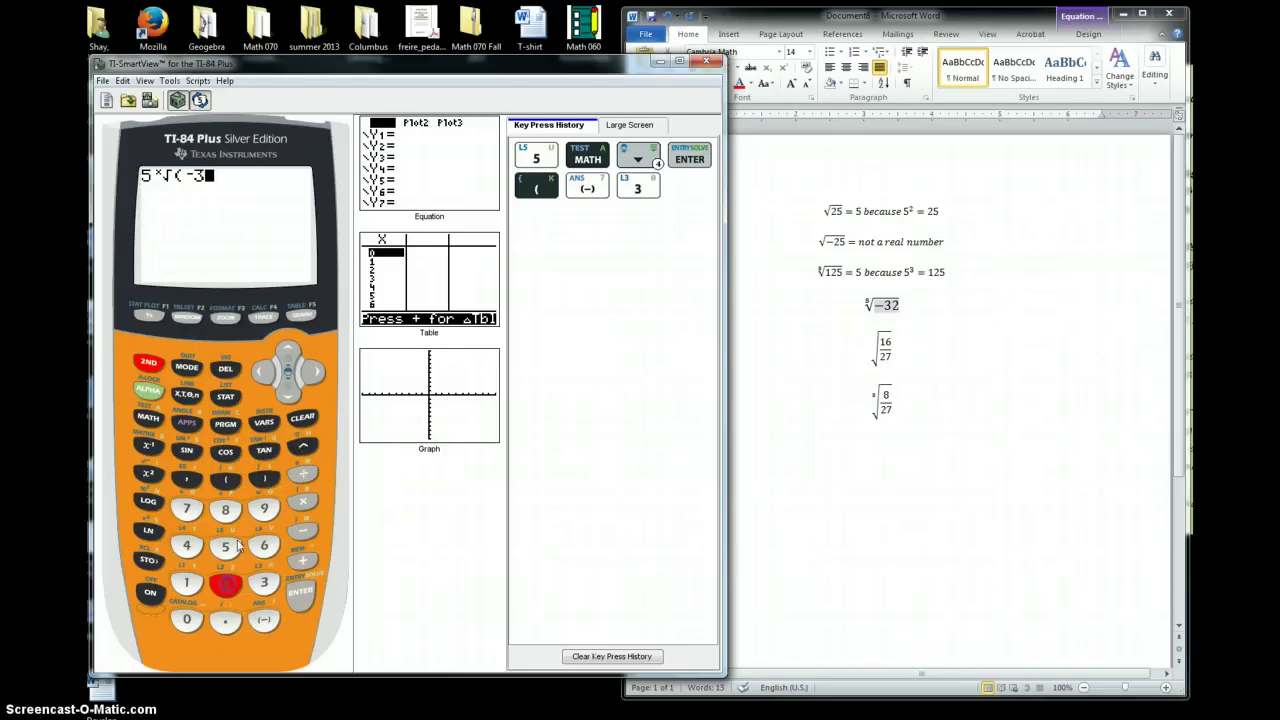
{"action": "left_click", "coordinate": [264, 480]}
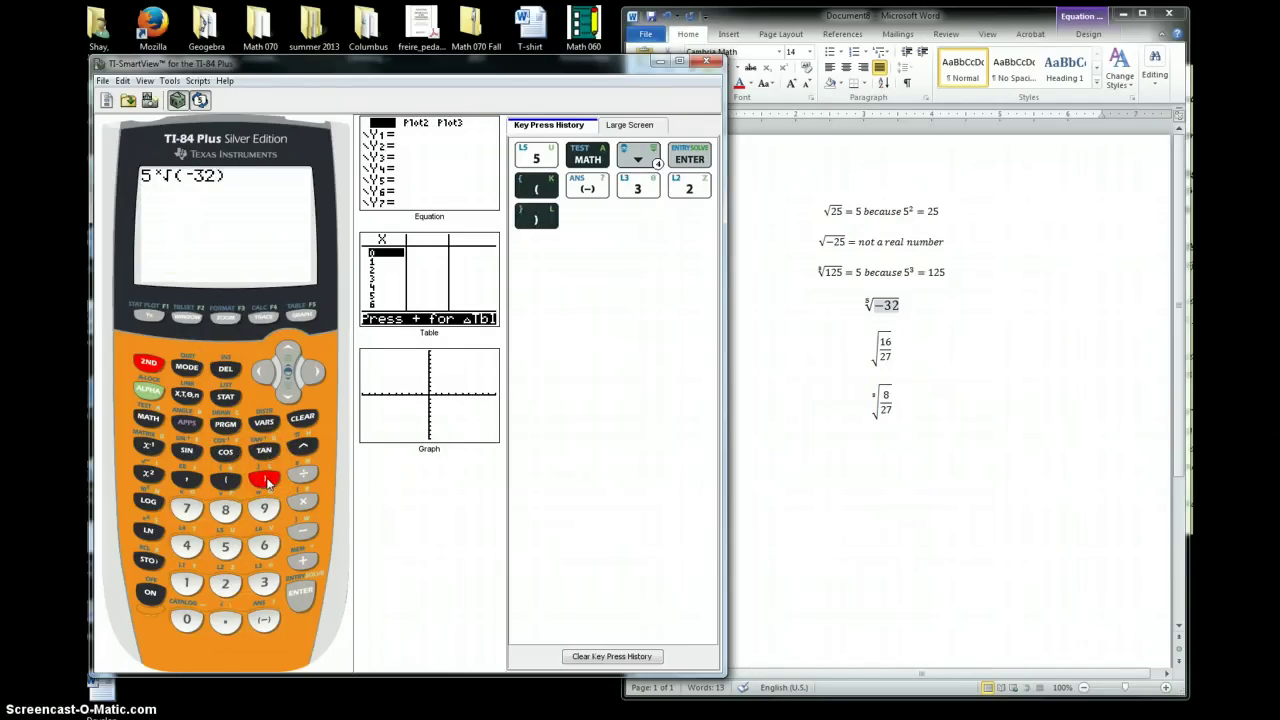
{"action": "left_click", "coordinate": [301, 593]}
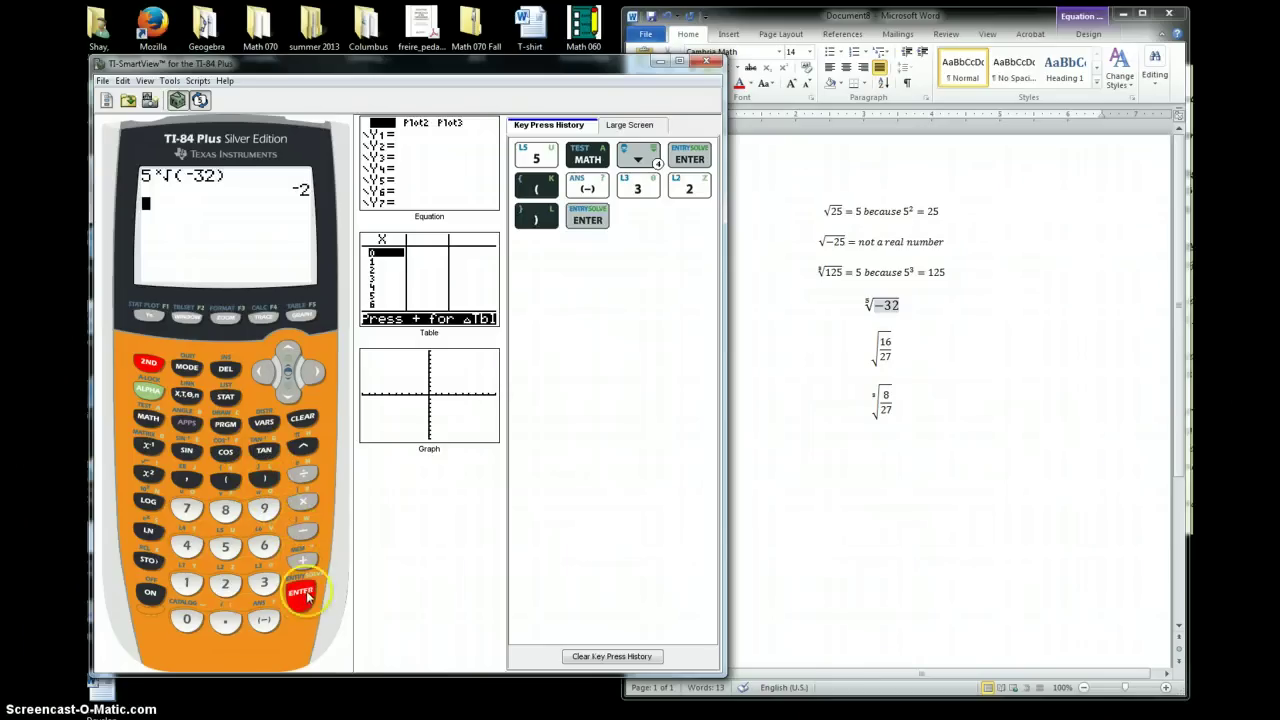
{"action": "left_click", "coordinate": [918, 303]}
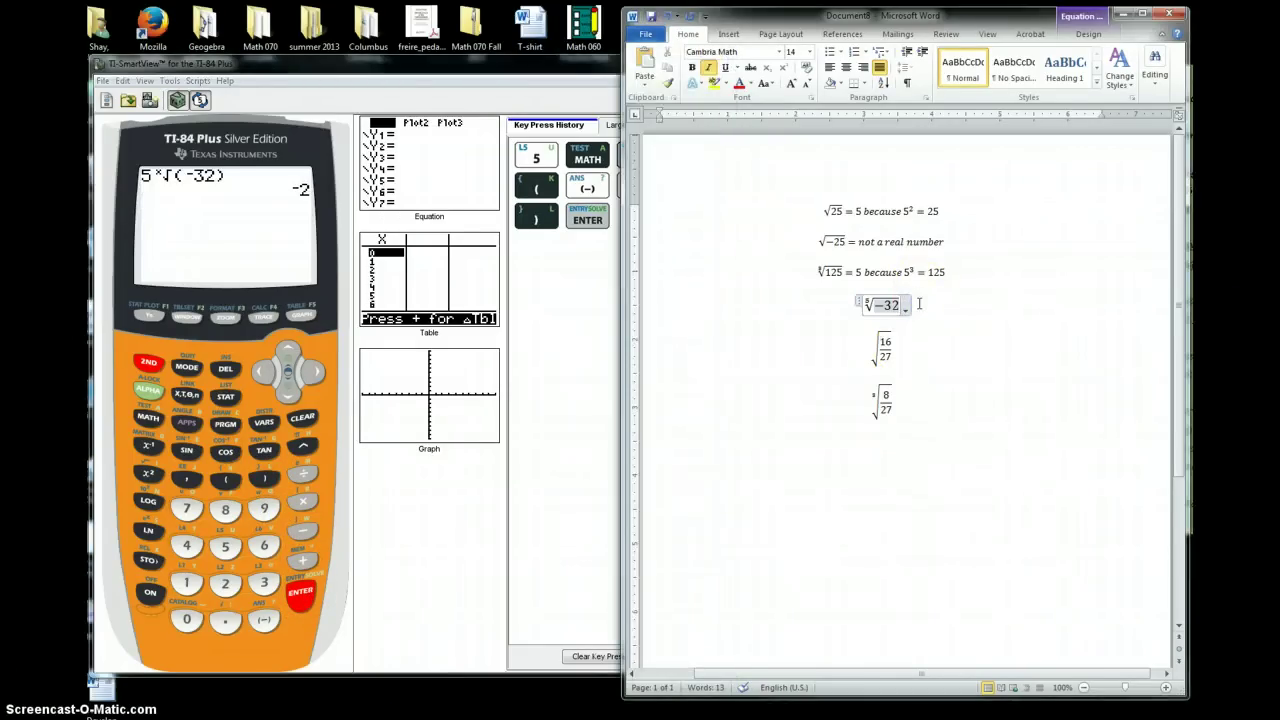
Step: Complete the fourth line as = −2 because (−2)⁵ = −32
{"action": "type", "text": "="}
{"action": "key", "text": "BackSpace"}
{"action": "type", "text": "="}
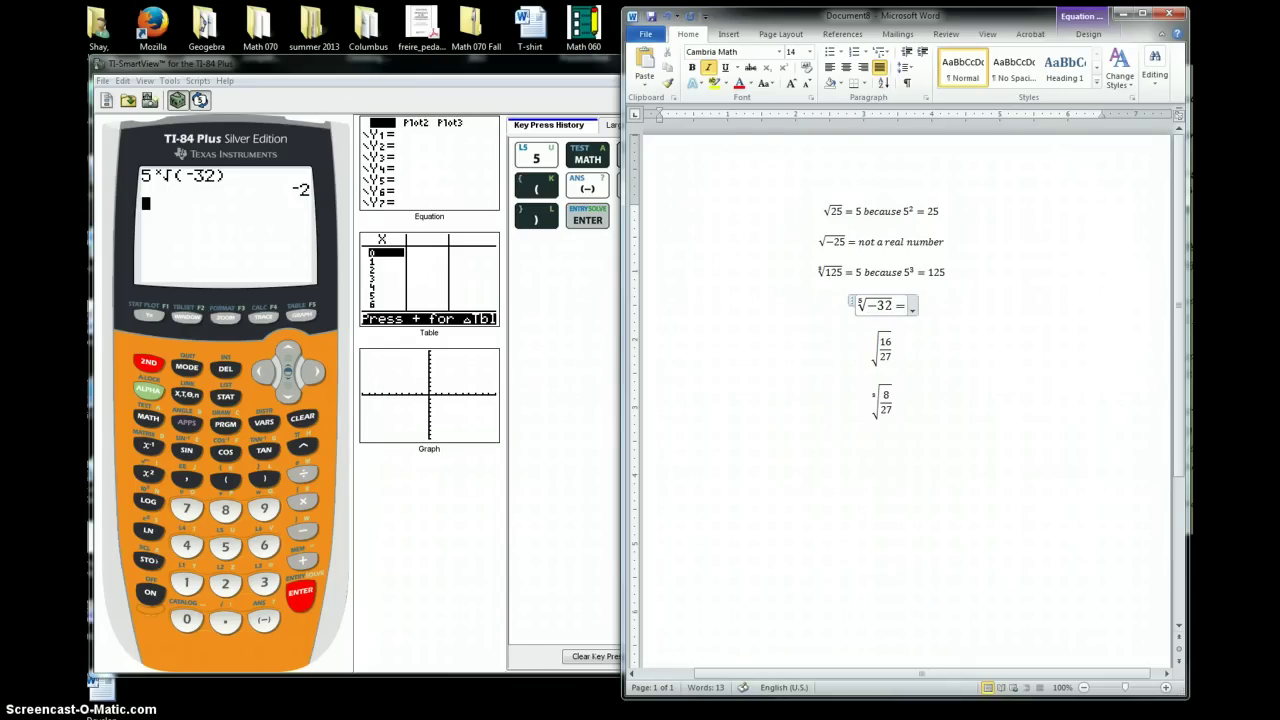
{"action": "type", "text": "-2 because "}
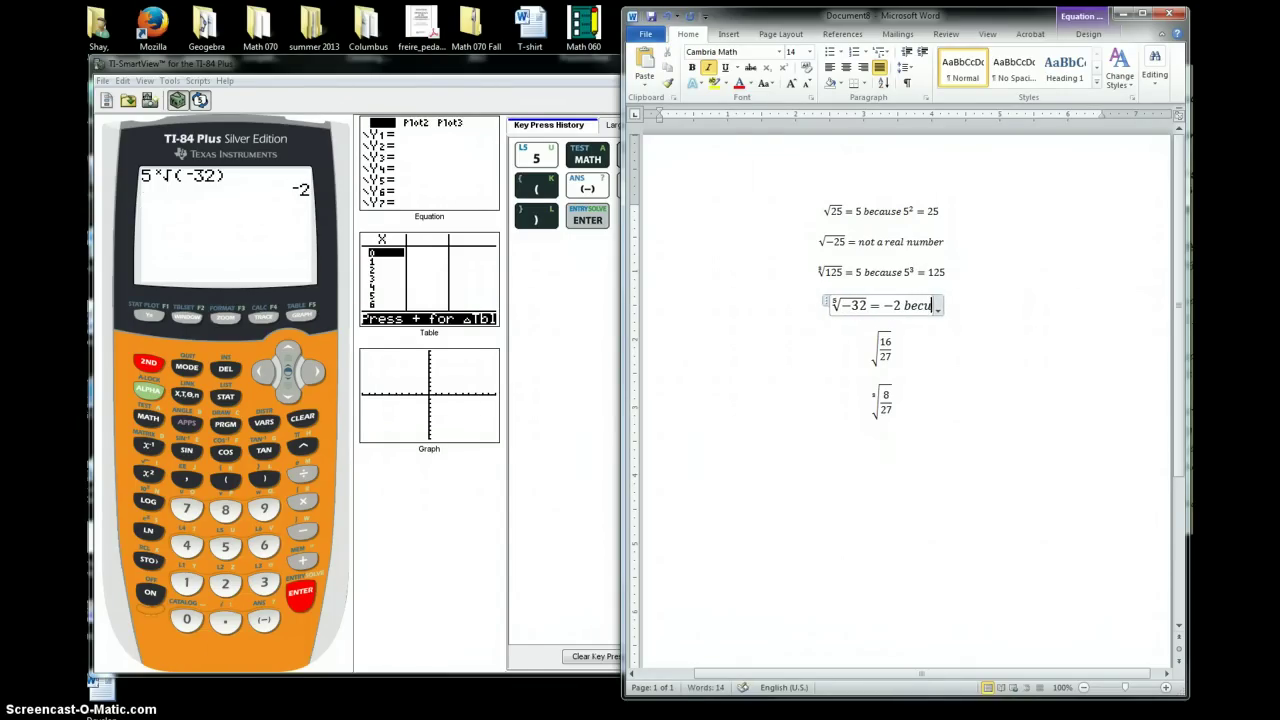
{"action": "type", "text": "("}
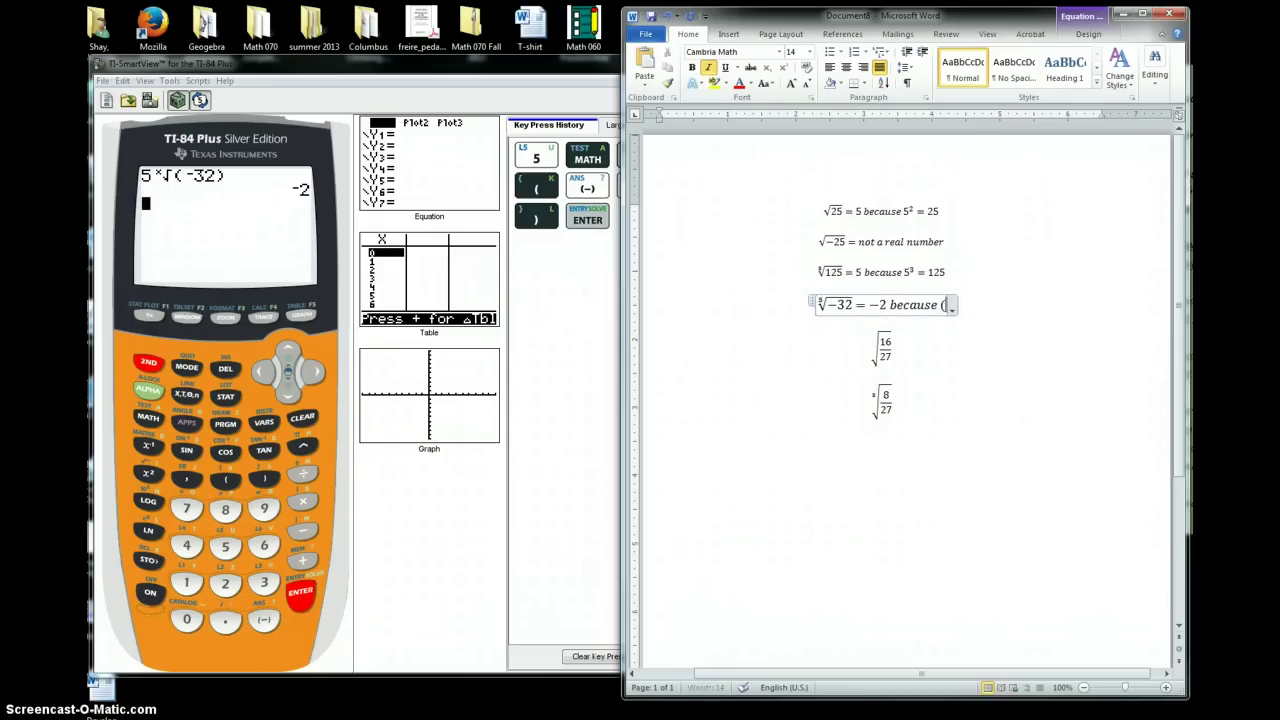
{"action": "type", "text": "-2"}
{"action": "type", "text": ")"}
{"action": "type", "text": "^5"}
{"action": "key", "text": "Right"}
{"action": "type", "text": "="}
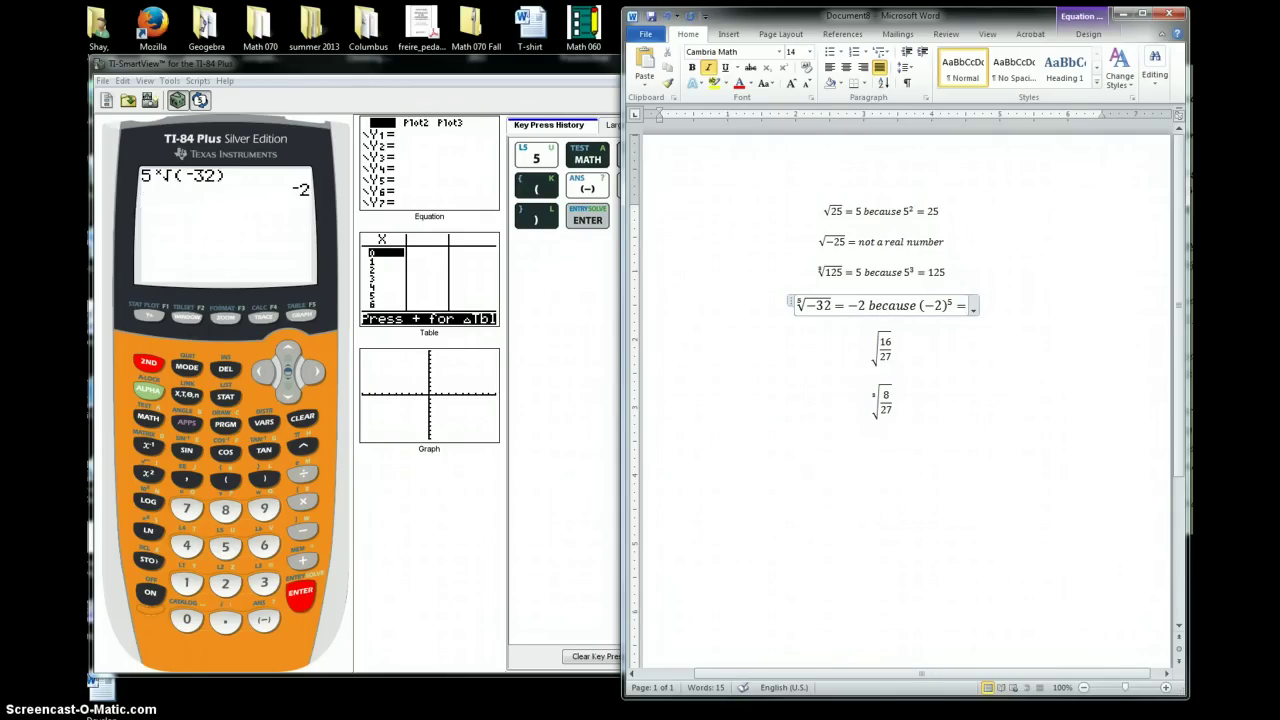
{"action": "type", "text": "-32"}
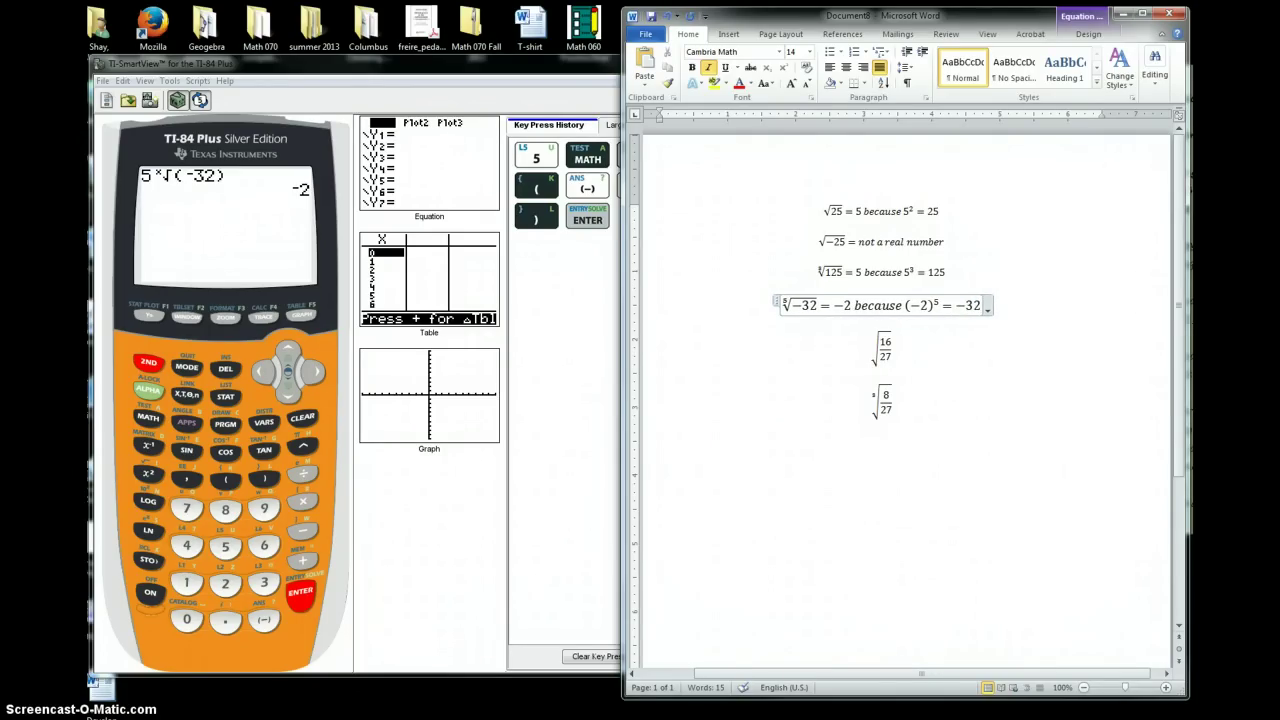
{"action": "key", "text": "Down"}
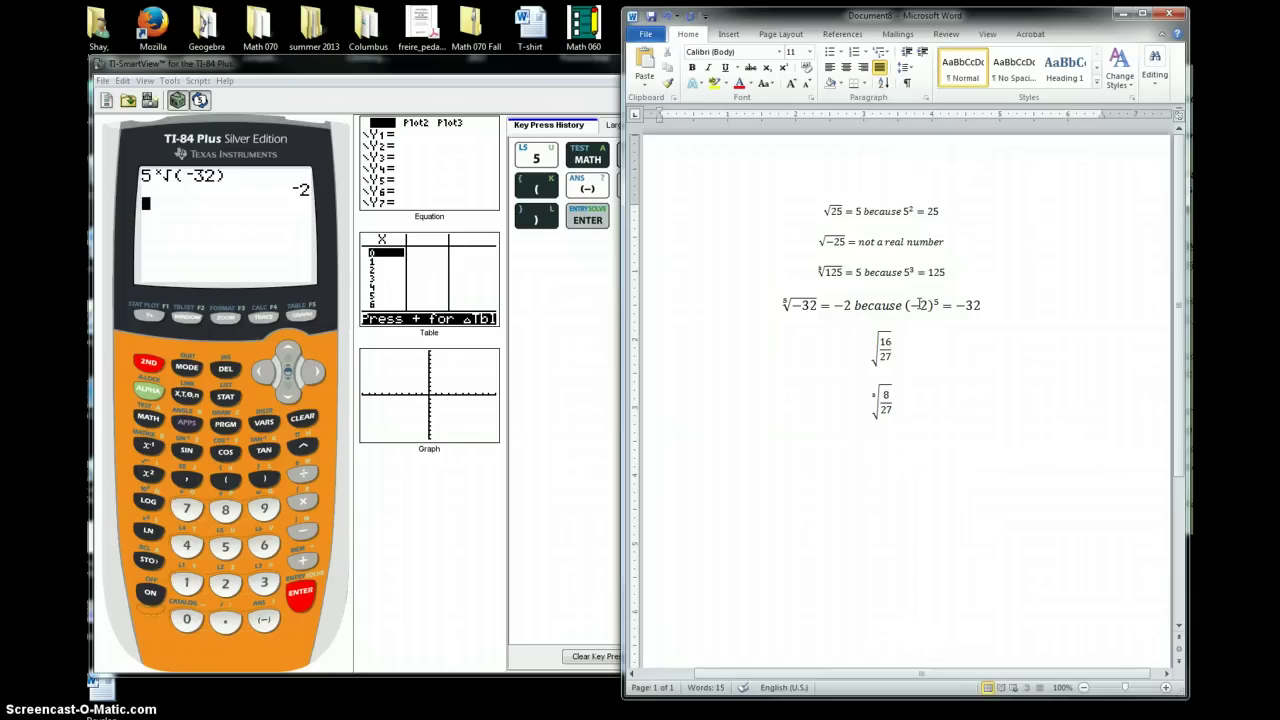
Step: Add a new ∜625 equation line below the fifth-root equation in Word
{"action": "key", "text": "Up"}
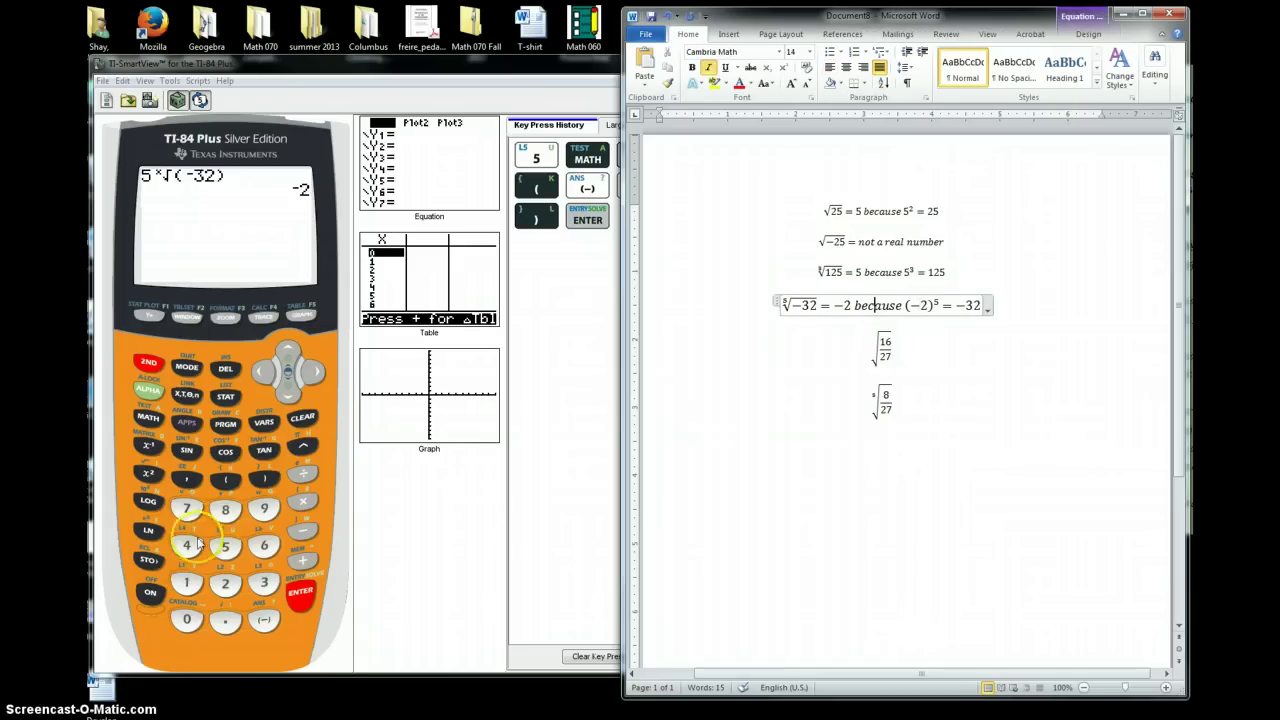
{"action": "left_click", "coordinate": [951, 348]}
{"action": "type", "text": "∜625"}
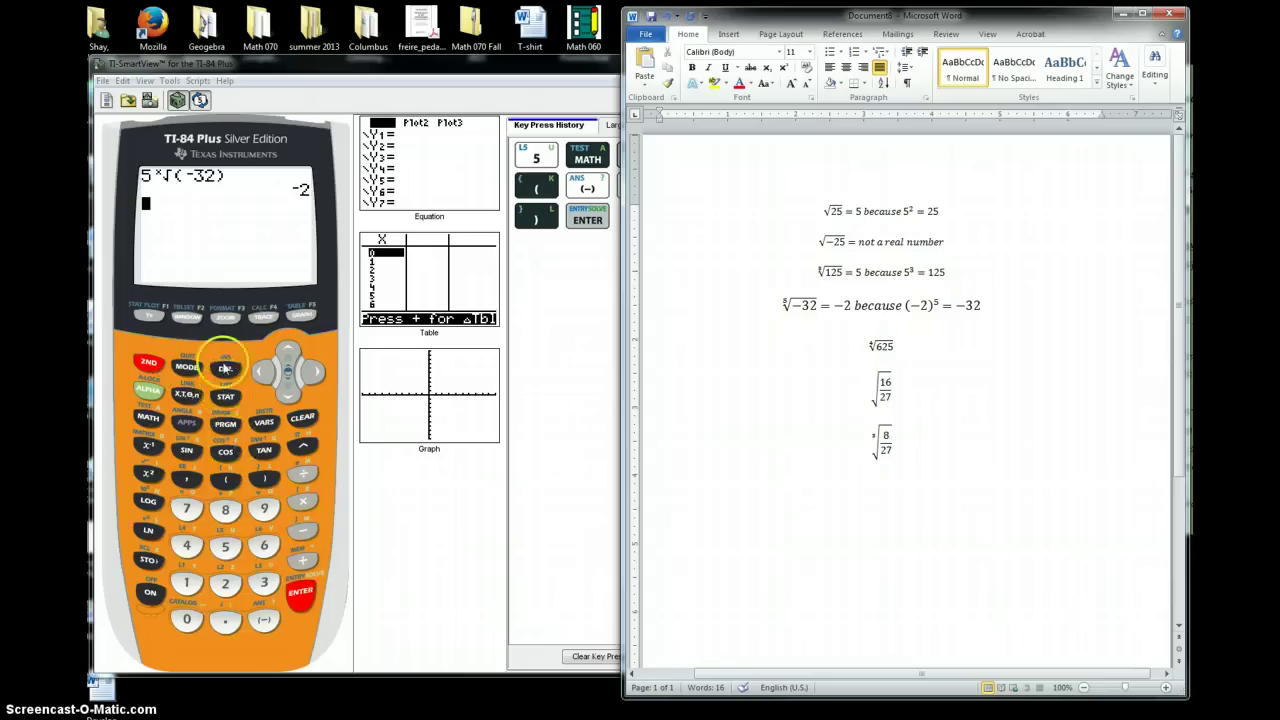
{"action": "left_click", "coordinate": [187, 549]}
Step: Key in the index 4 followed by the ˣ√ nth-root function from the MATH menu
{"action": "left_click", "coordinate": [187, 549]}
{"action": "left_click", "coordinate": [152, 425]}
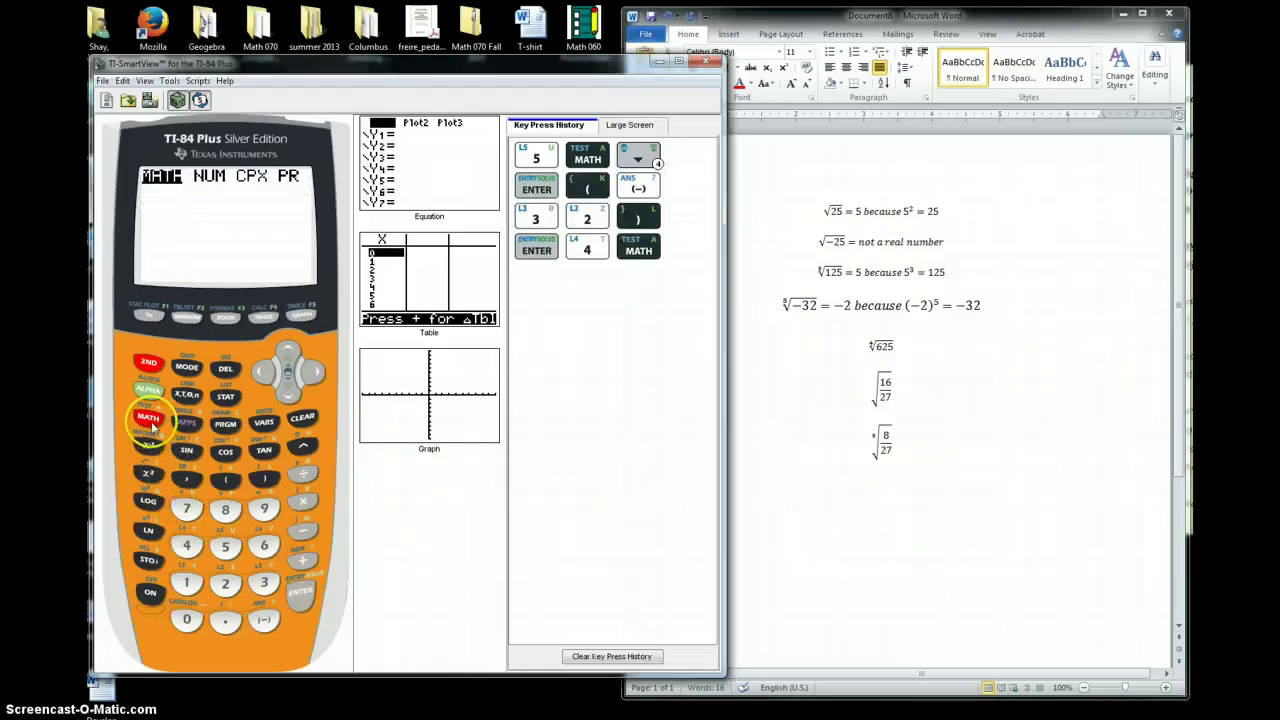
{"action": "left_click", "coordinate": [289, 396]}
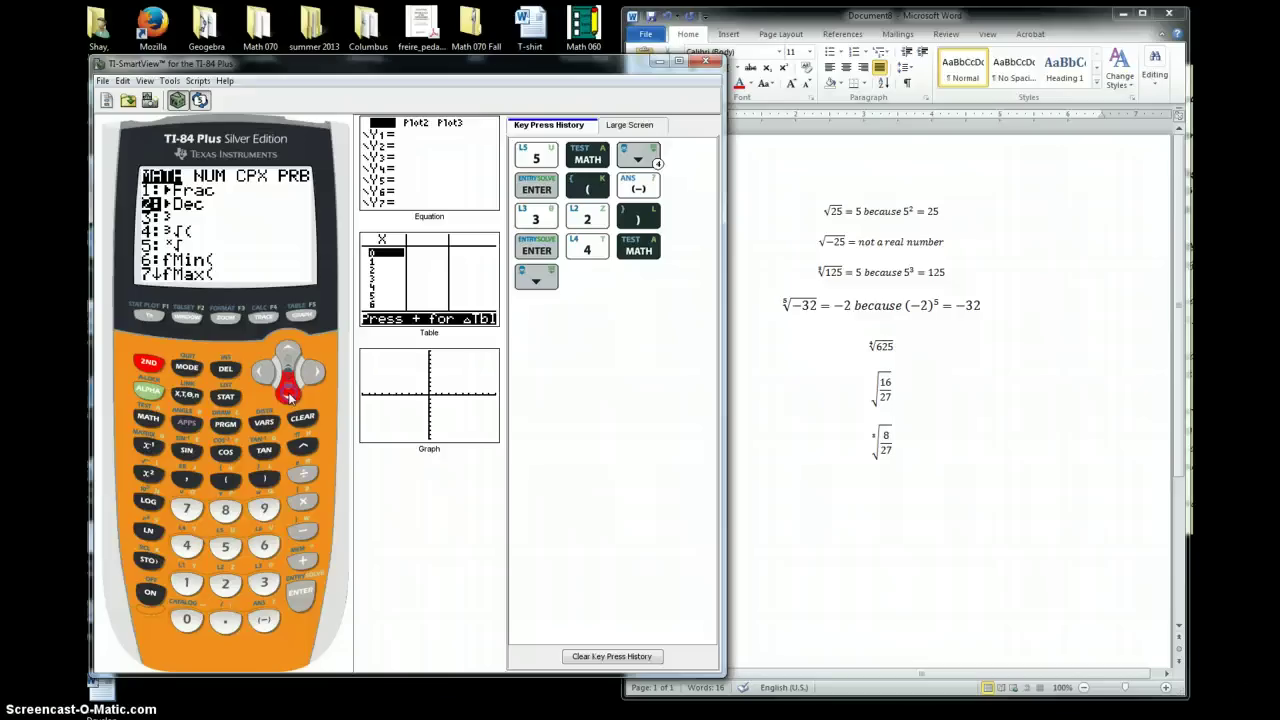
{"action": "left_click", "coordinate": [289, 396]}
{"action": "left_click", "coordinate": [288, 392]}
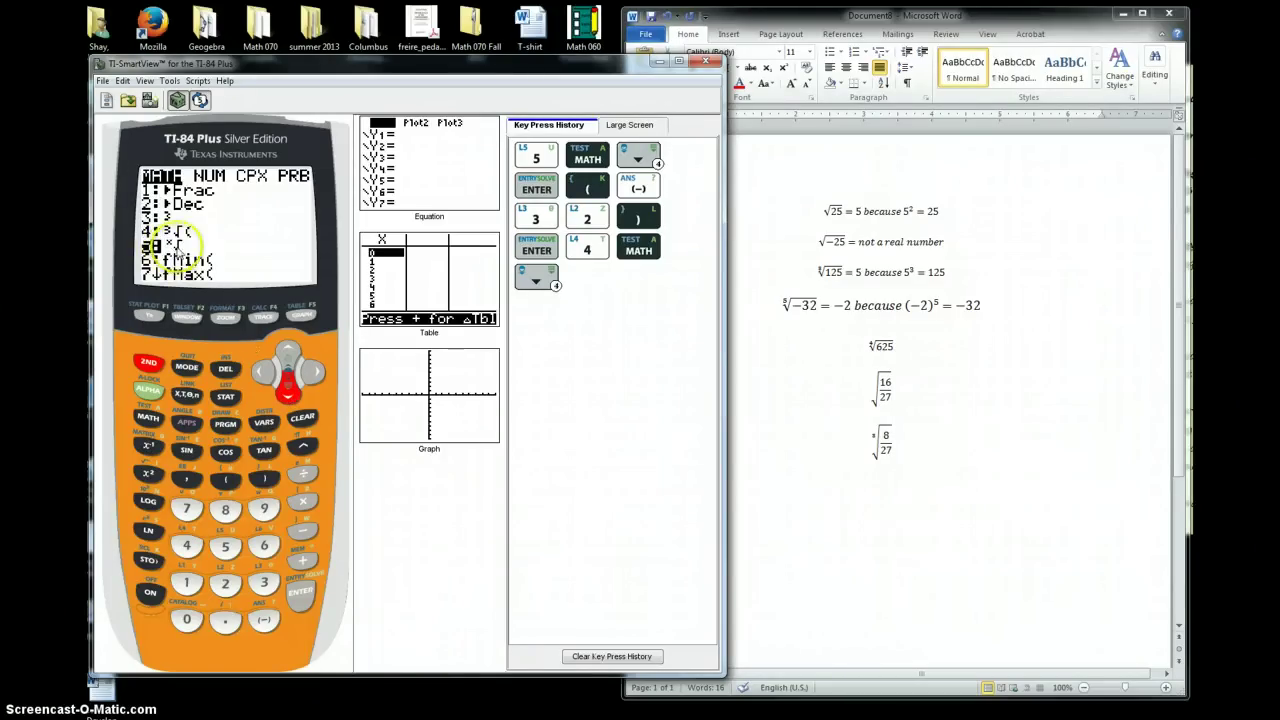
{"action": "left_click", "coordinate": [298, 594]}
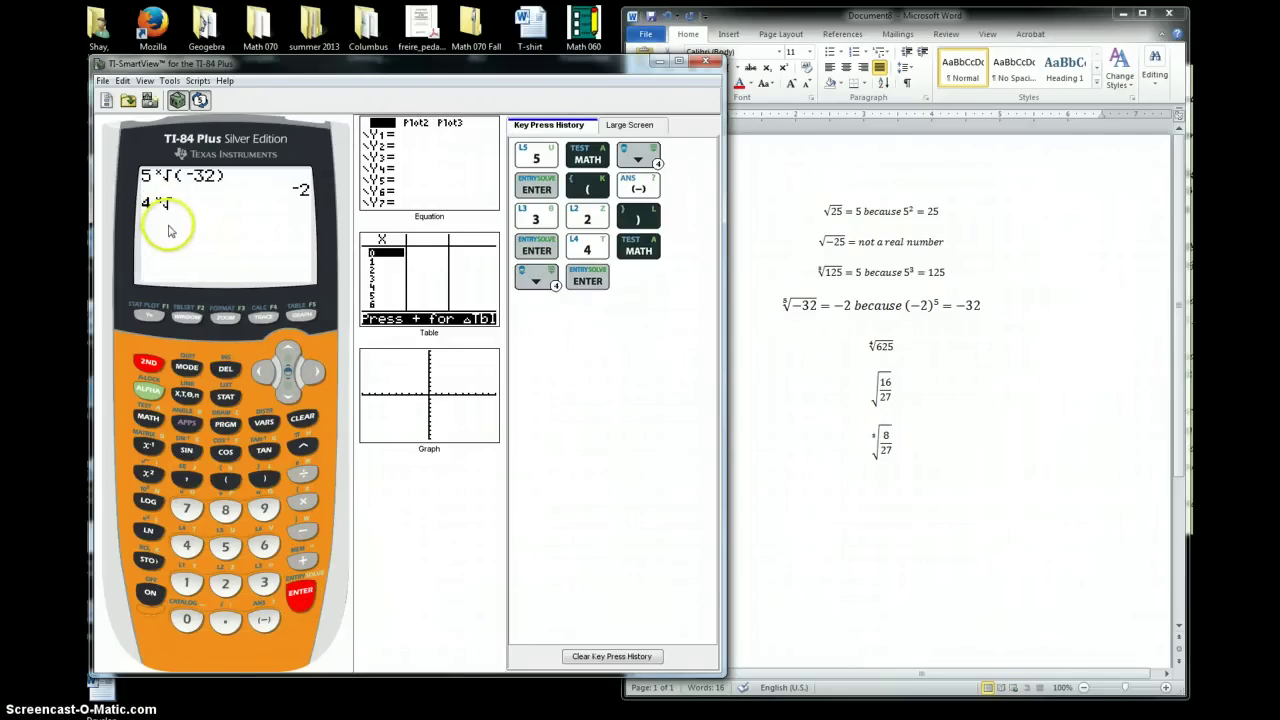
Step: Enter (625 as the radicand and evaluate the fourth root, getting 5
{"action": "left_click", "coordinate": [225, 480]}
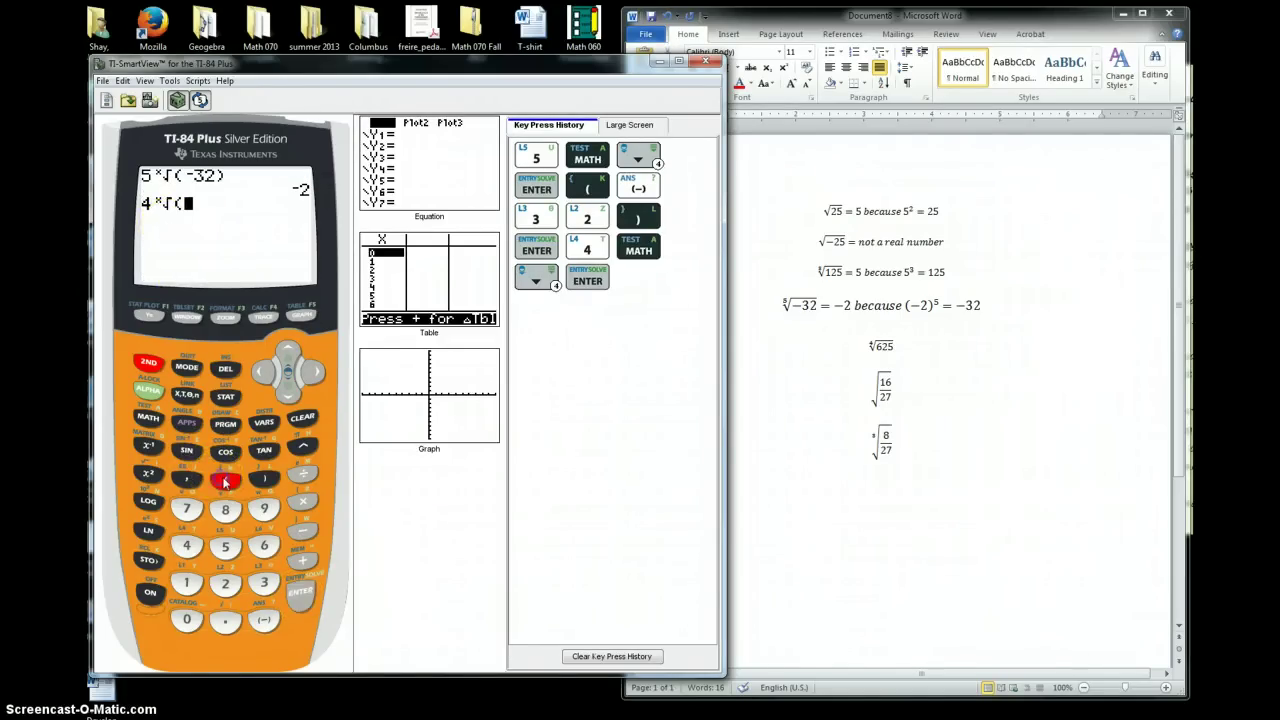
{"action": "left_click", "coordinate": [265, 546]}
{"action": "left_click", "coordinate": [225, 584]}
{"action": "left_click", "coordinate": [225, 546]}
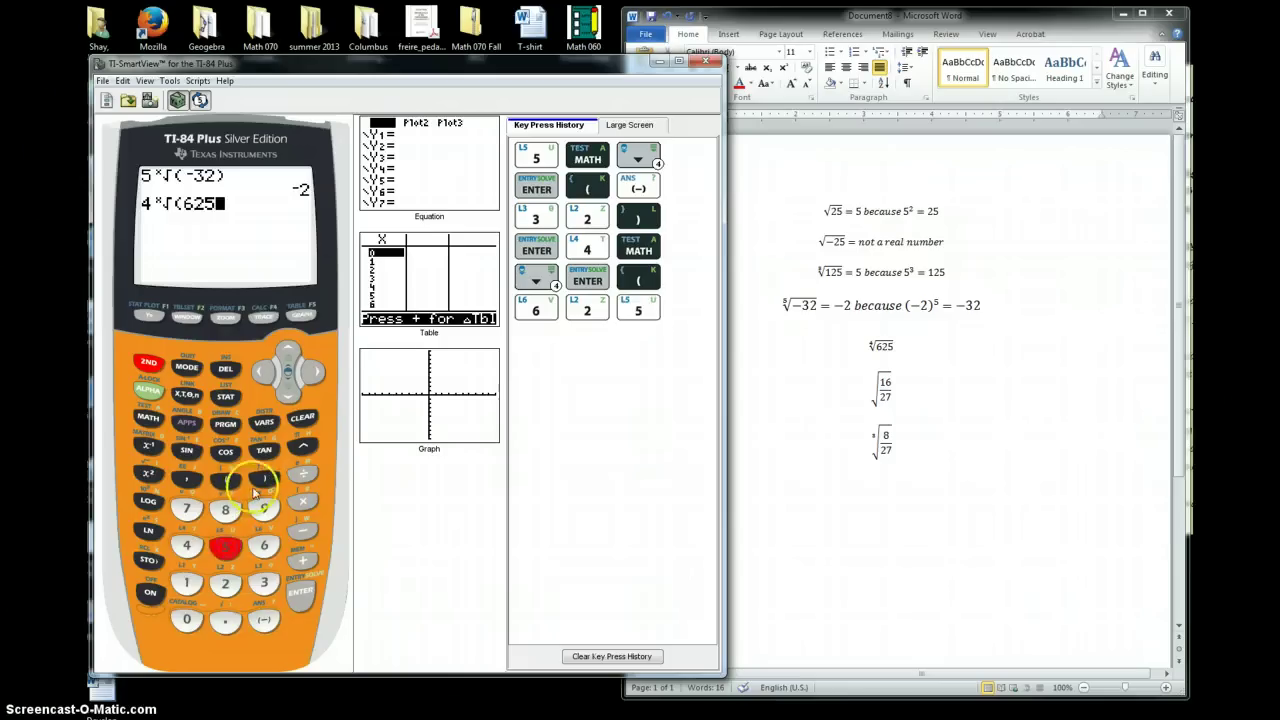
{"action": "left_click", "coordinate": [300, 592]}
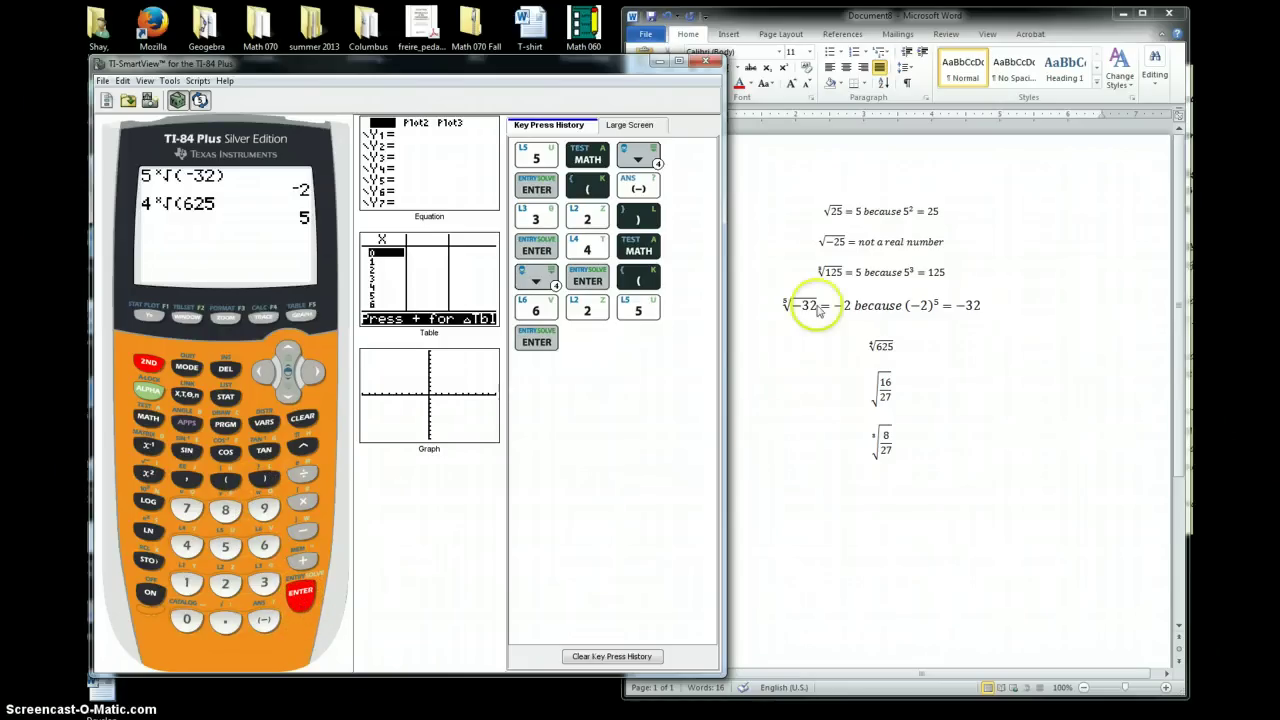
{"action": "left_click", "coordinate": [893, 346]}
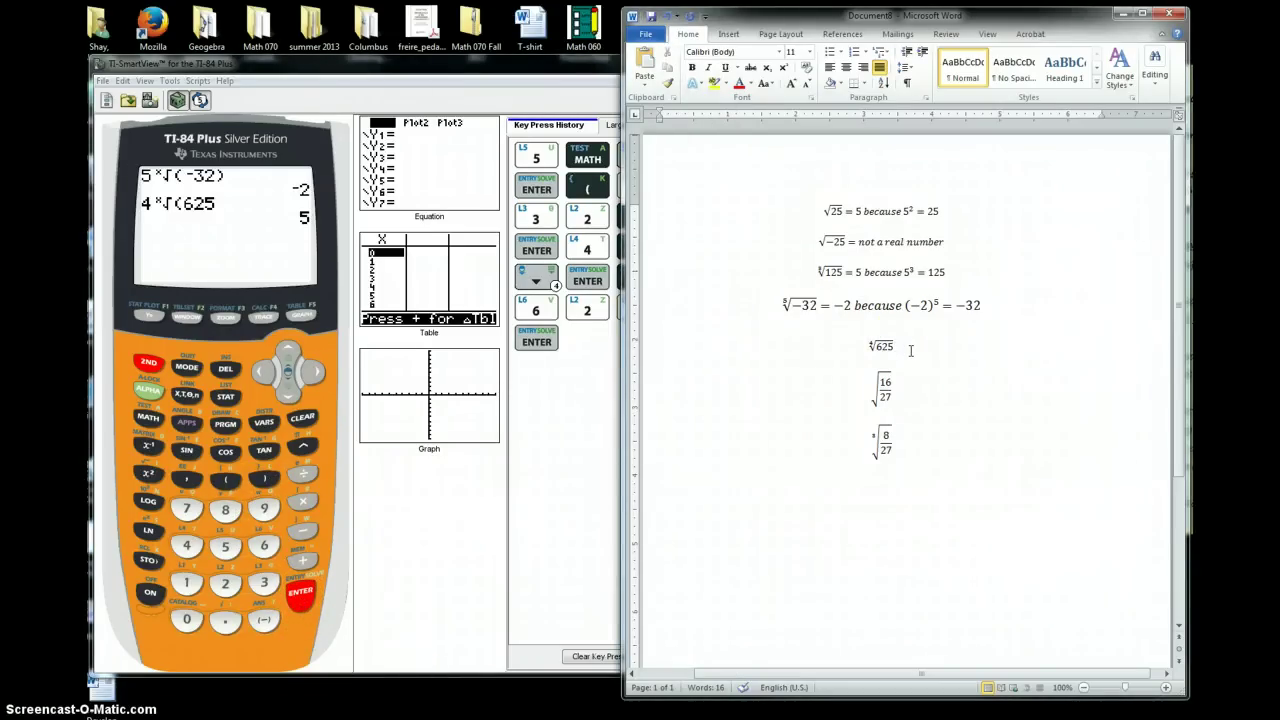
{"action": "left_click", "coordinate": [910, 350]}
Step: Complete the equation to read ∜625 = 5 because 5^4 = 625
{"action": "type", "text": "="}
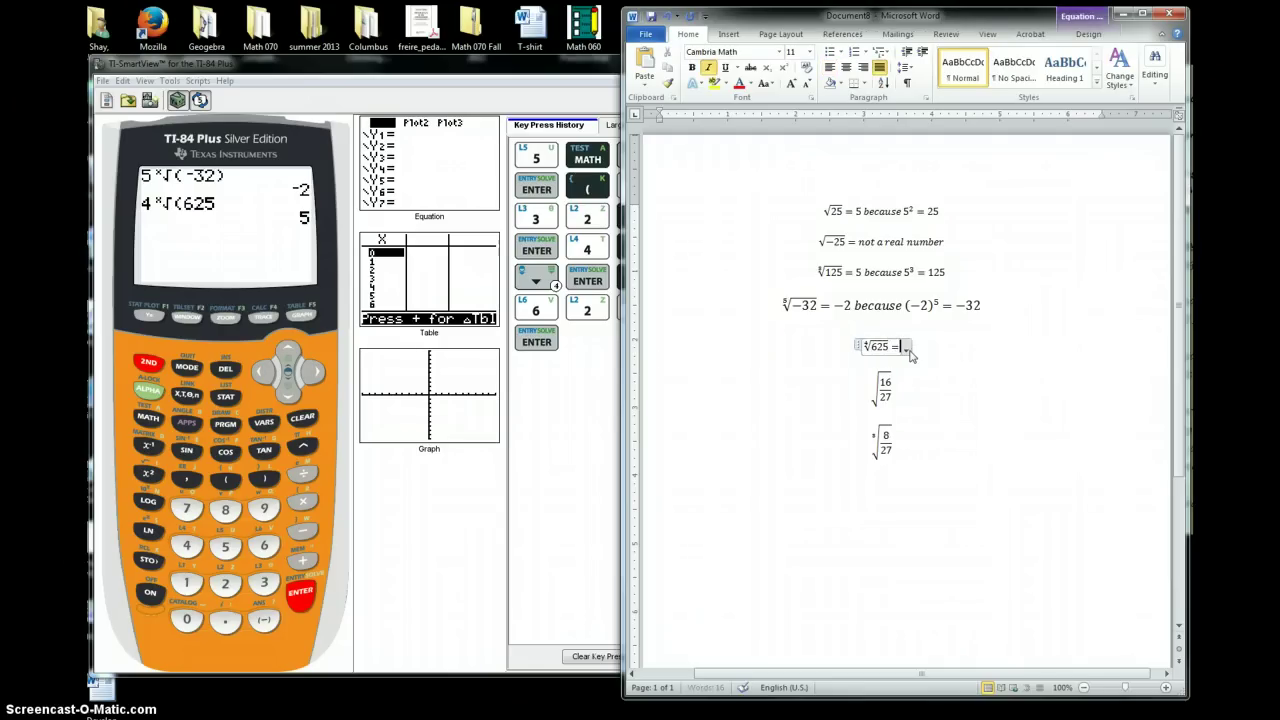
{"action": "type", "text": "5 because"}
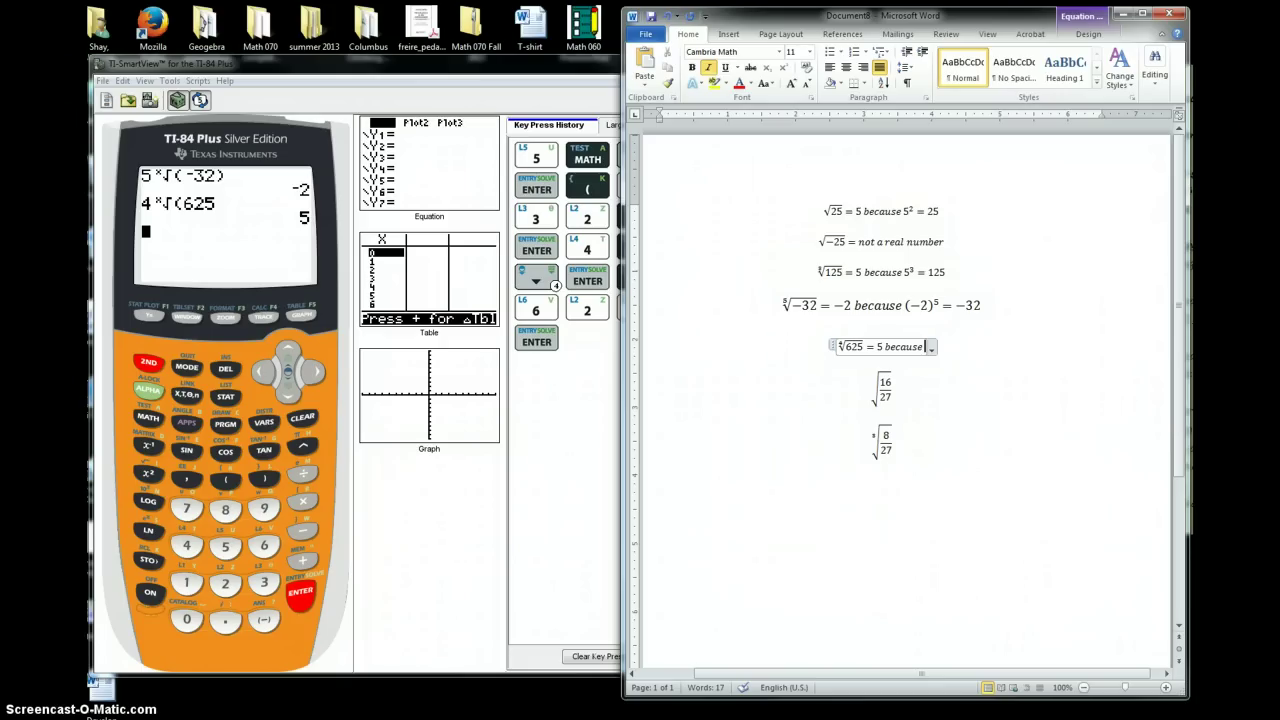
{"action": "type", "text": " 5^"}
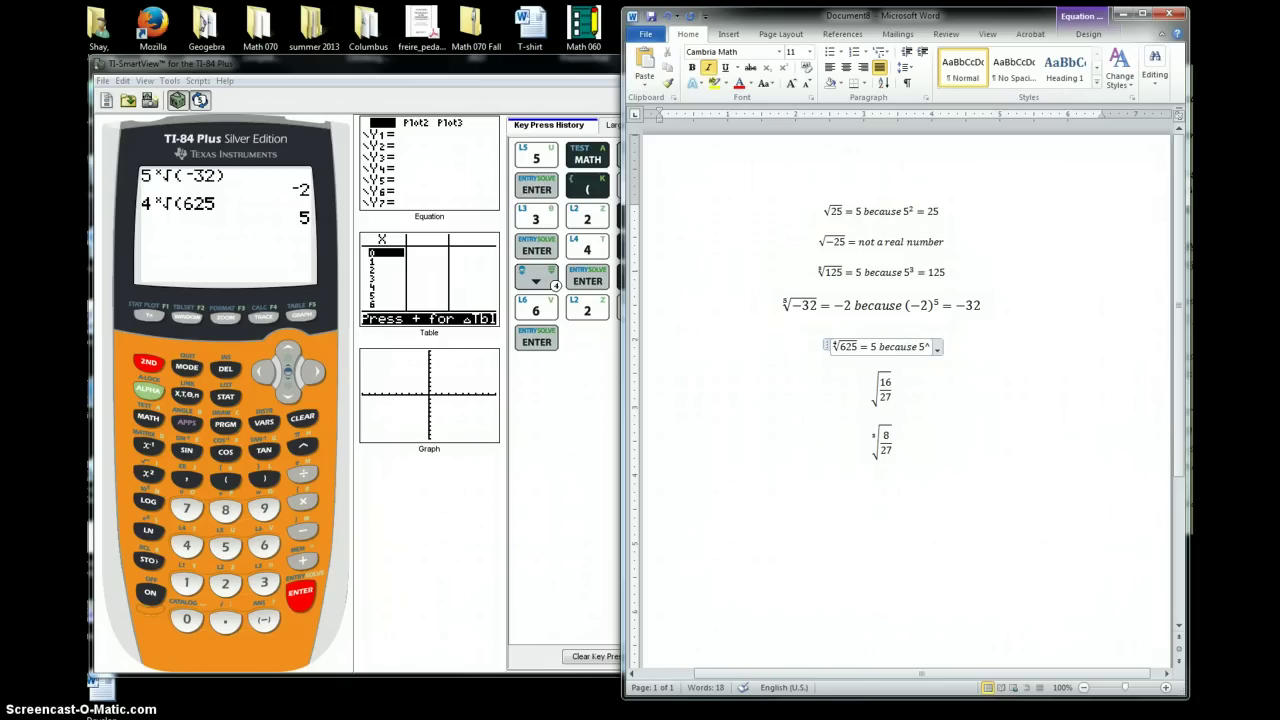
{"action": "type", "text": "4"}
{"action": "type", "text": " ="}
{"action": "type", "text": "625"}
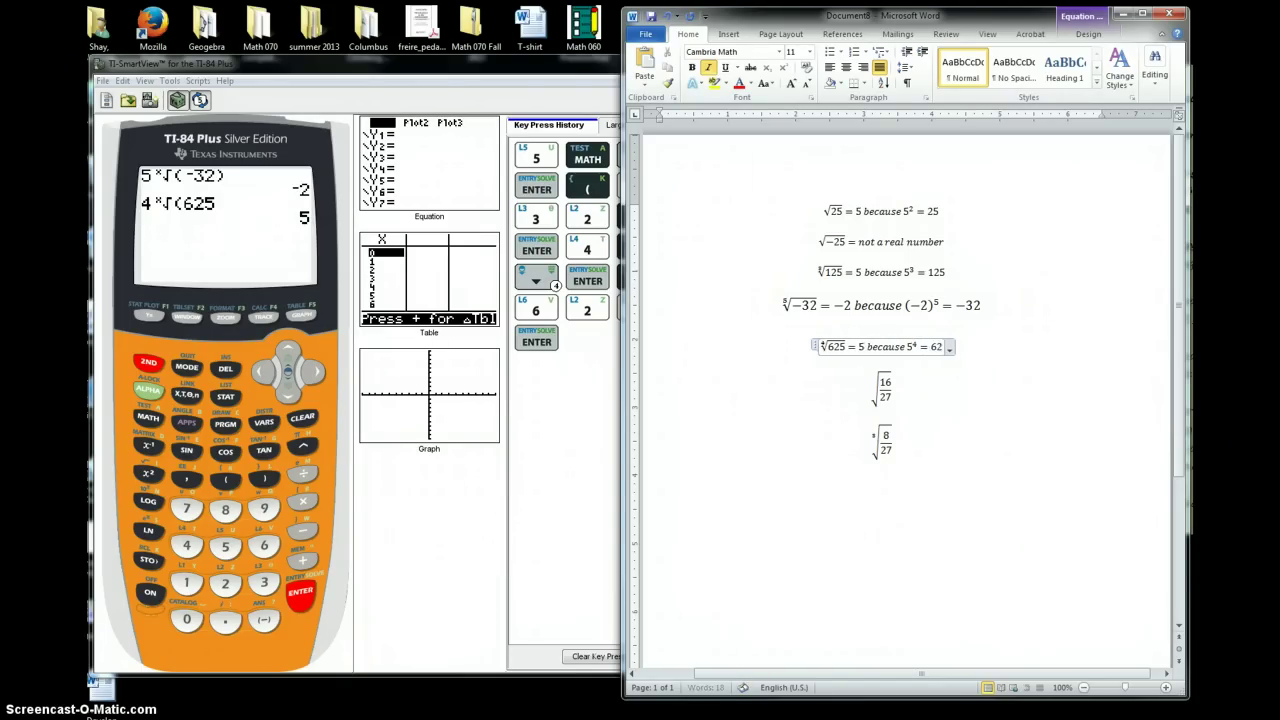
{"action": "key", "text": "Down"}
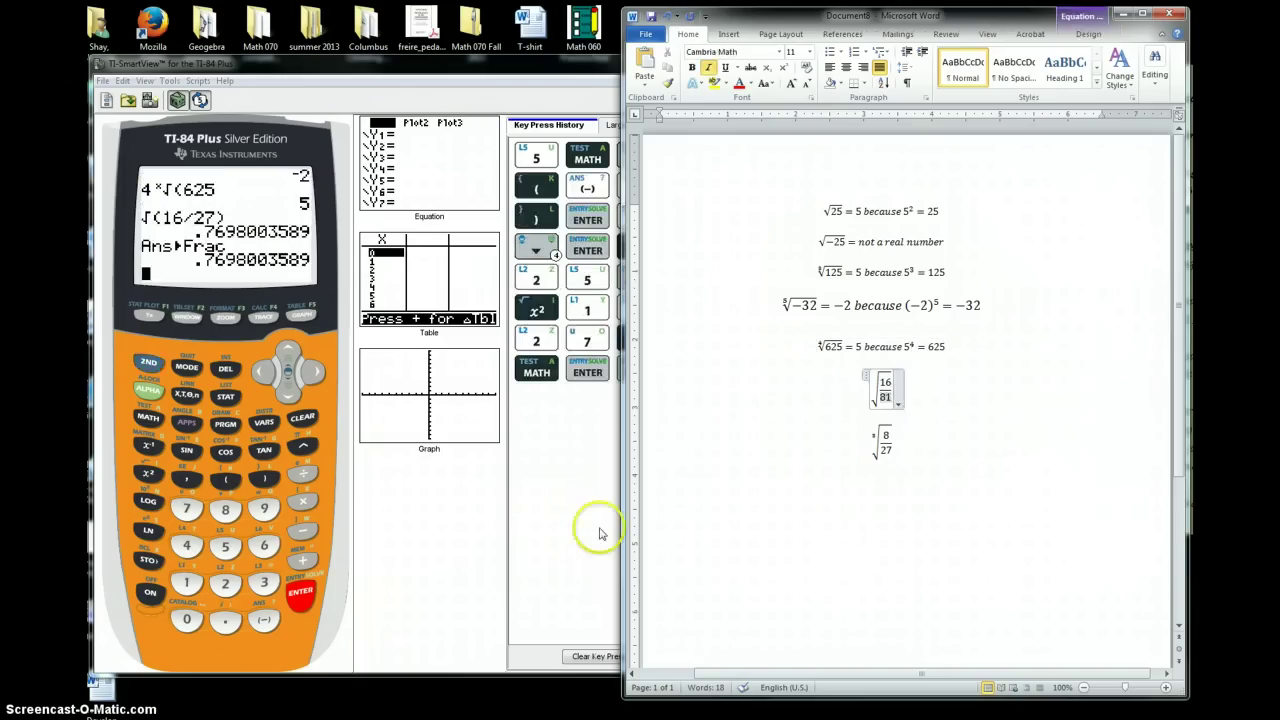
{"action": "left_click", "coordinate": [986, 509]}
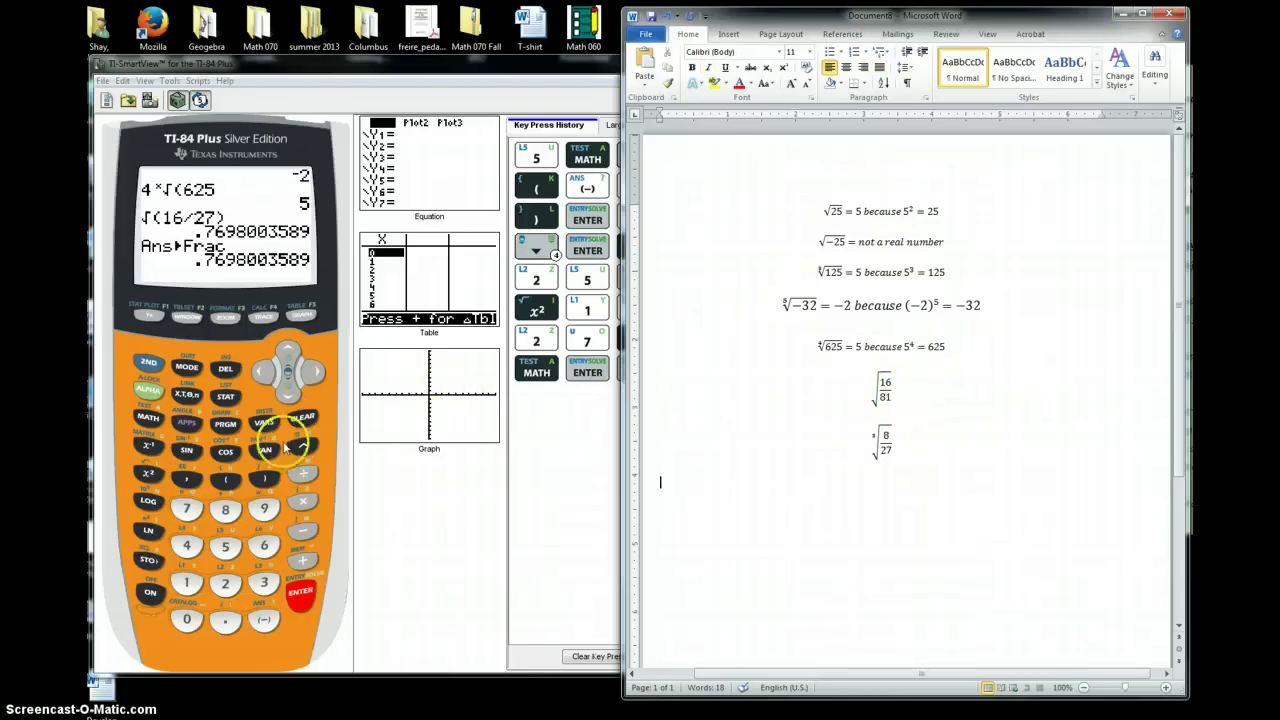
Step: Clear the calculator and evaluate √(16/81), getting .4444444444
{"action": "left_click", "coordinate": [302, 417]}
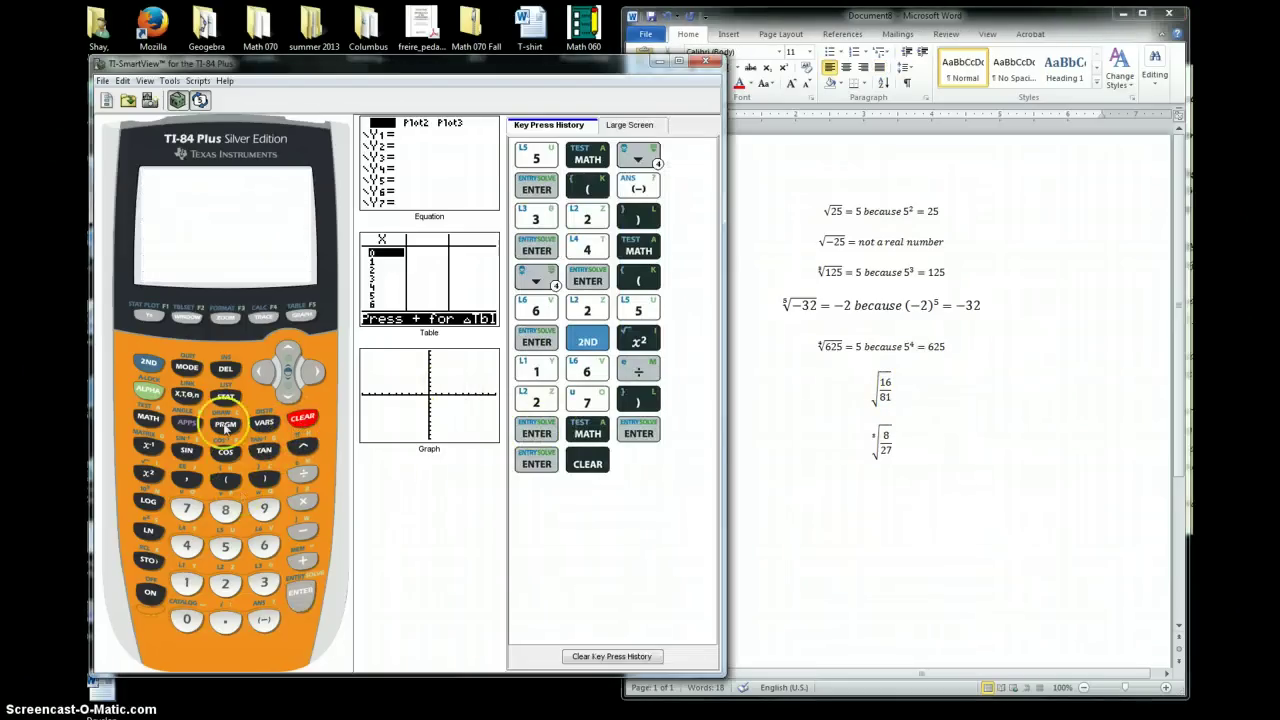
{"action": "left_click", "coordinate": [148, 362]}
{"action": "left_click", "coordinate": [148, 473]}
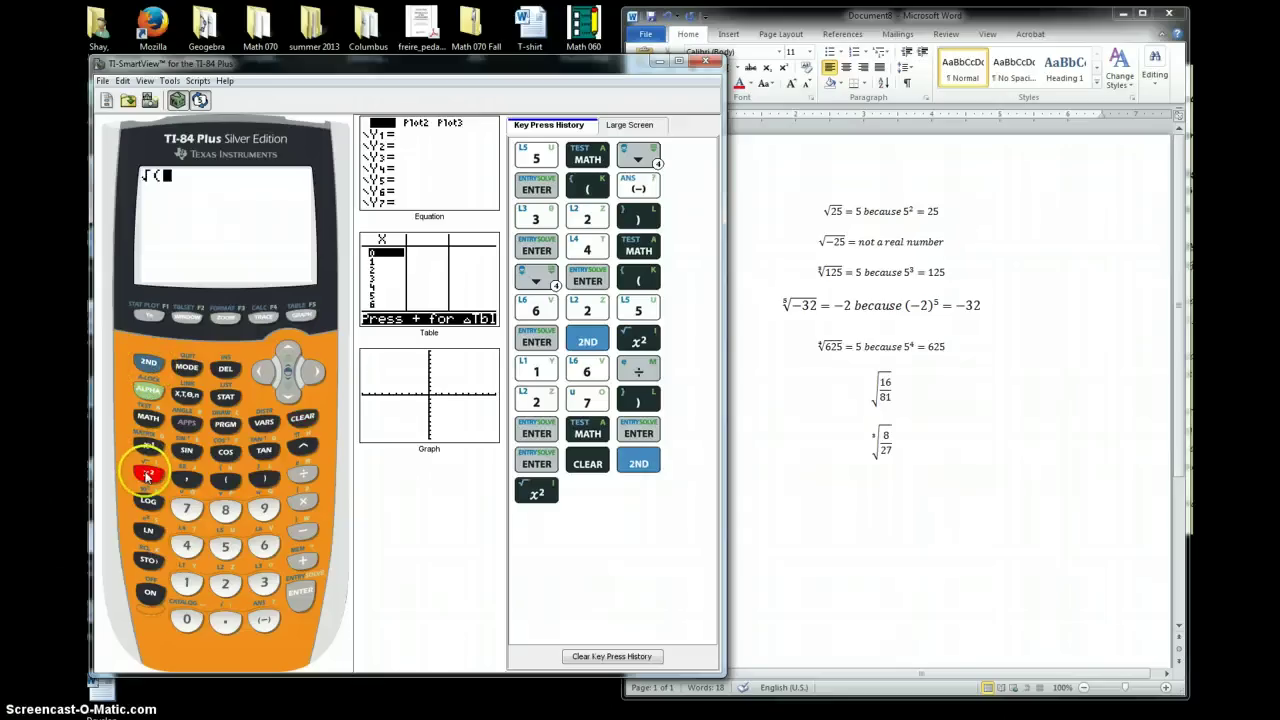
{"action": "left_click", "coordinate": [186, 582]}
{"action": "left_click", "coordinate": [264, 545]}
{"action": "left_click", "coordinate": [302, 473]}
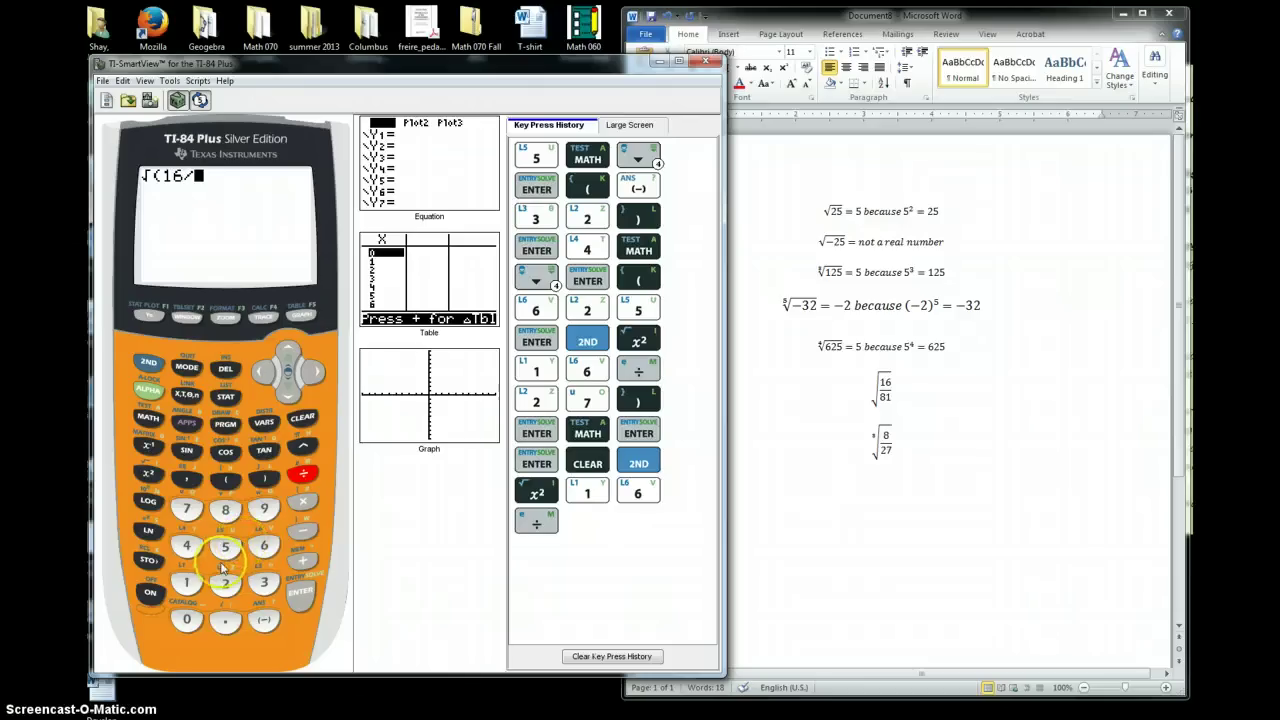
{"action": "left_click", "coordinate": [225, 508]}
{"action": "left_click", "coordinate": [190, 574]}
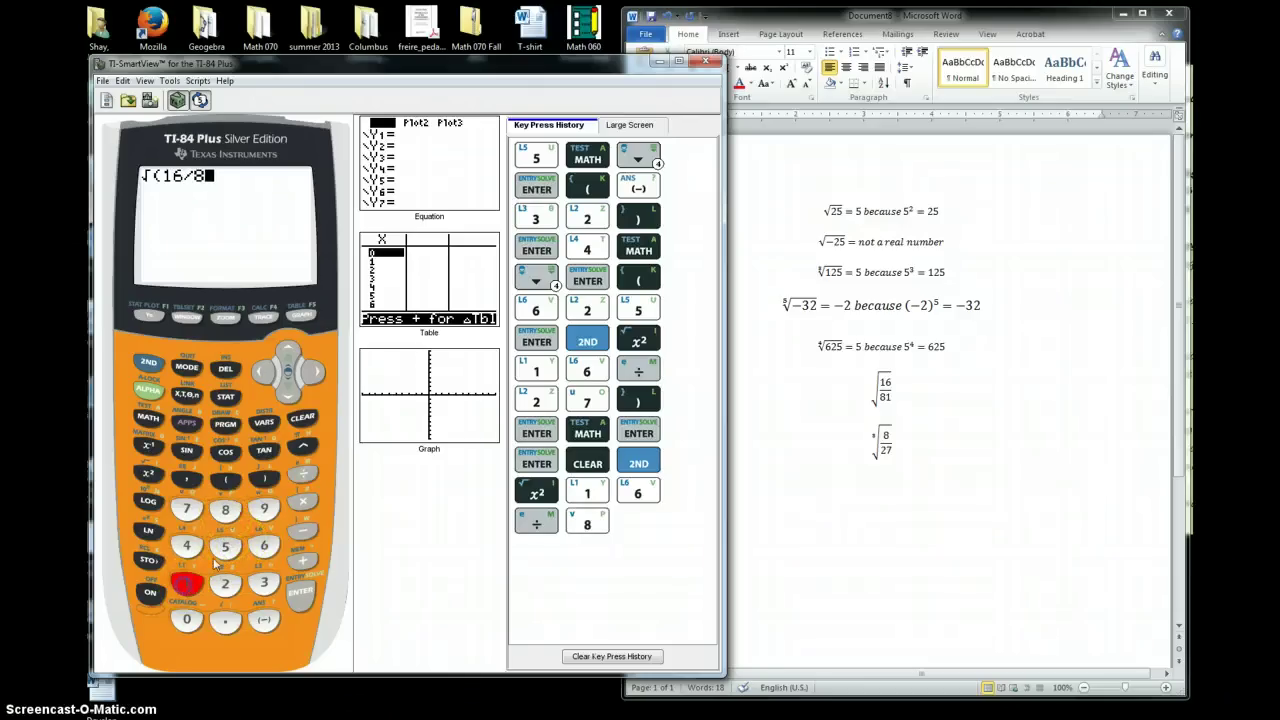
{"action": "left_click", "coordinate": [264, 480]}
{"action": "left_click", "coordinate": [298, 592]}
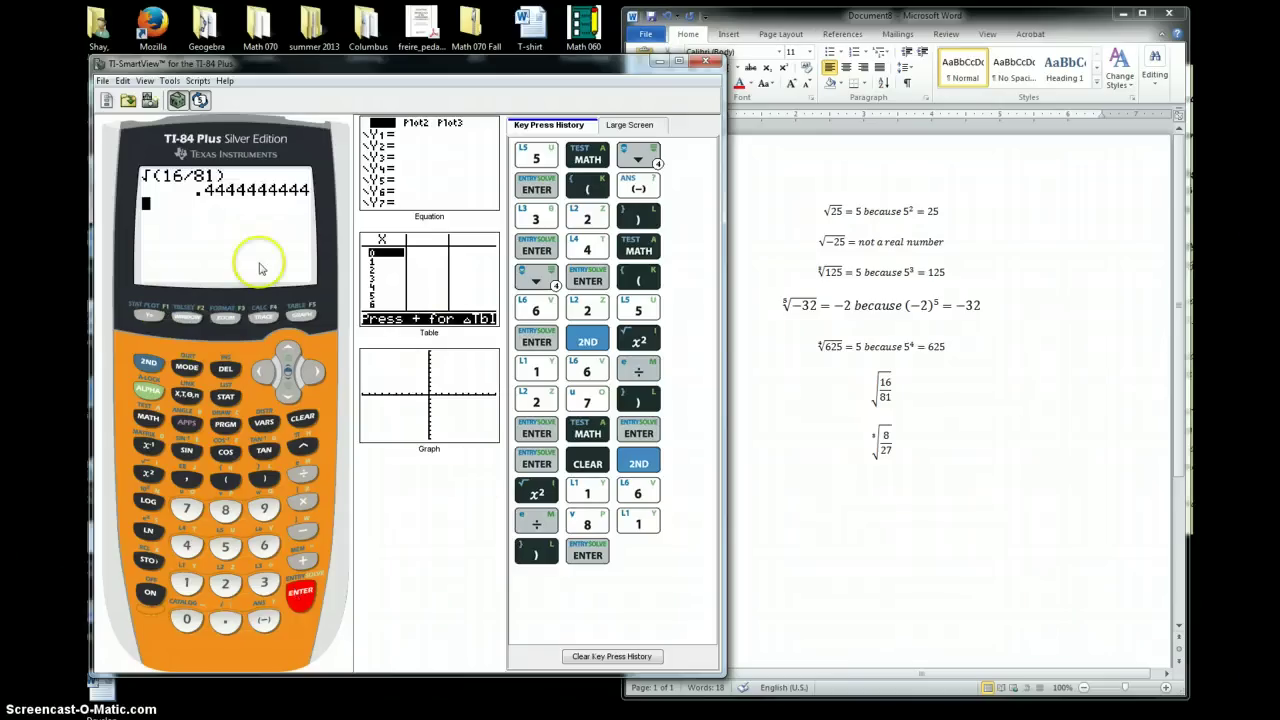
Step: Convert the decimal result to the fraction 4/9 with ▶Frac
{"action": "left_click", "coordinate": [147, 418]}
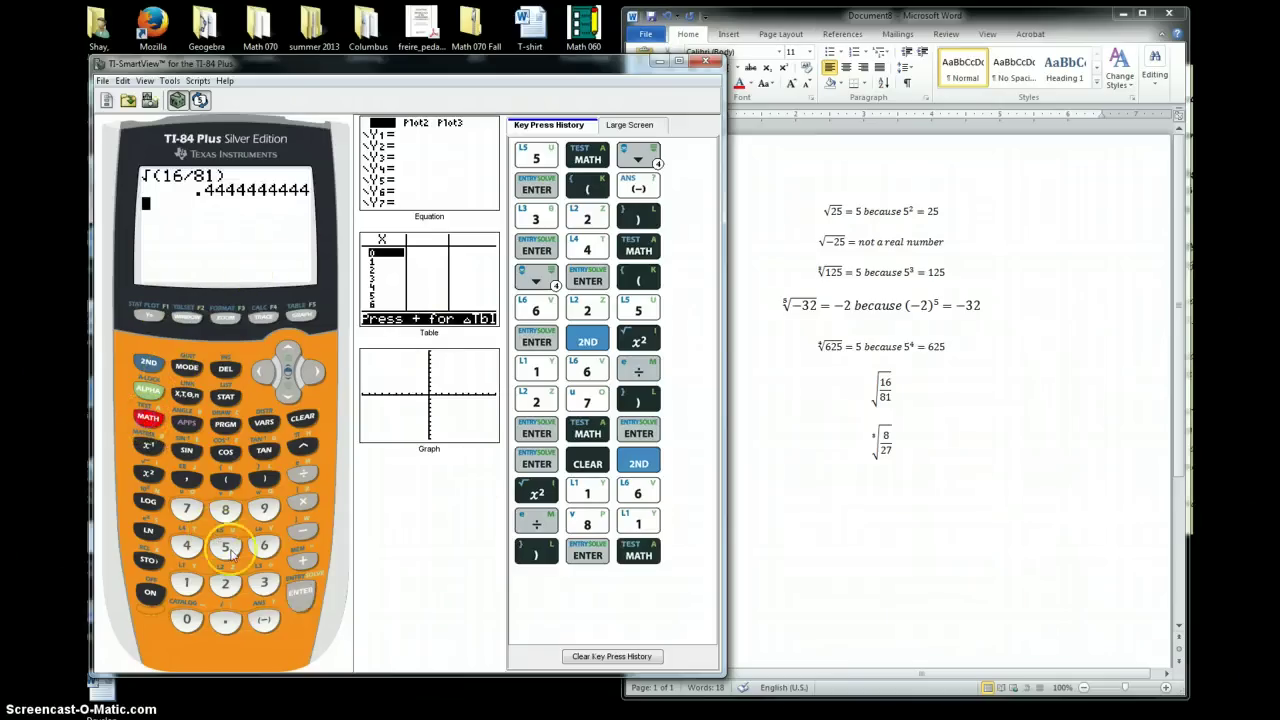
{"action": "left_click", "coordinate": [299, 592]}
{"action": "left_click", "coordinate": [299, 592]}
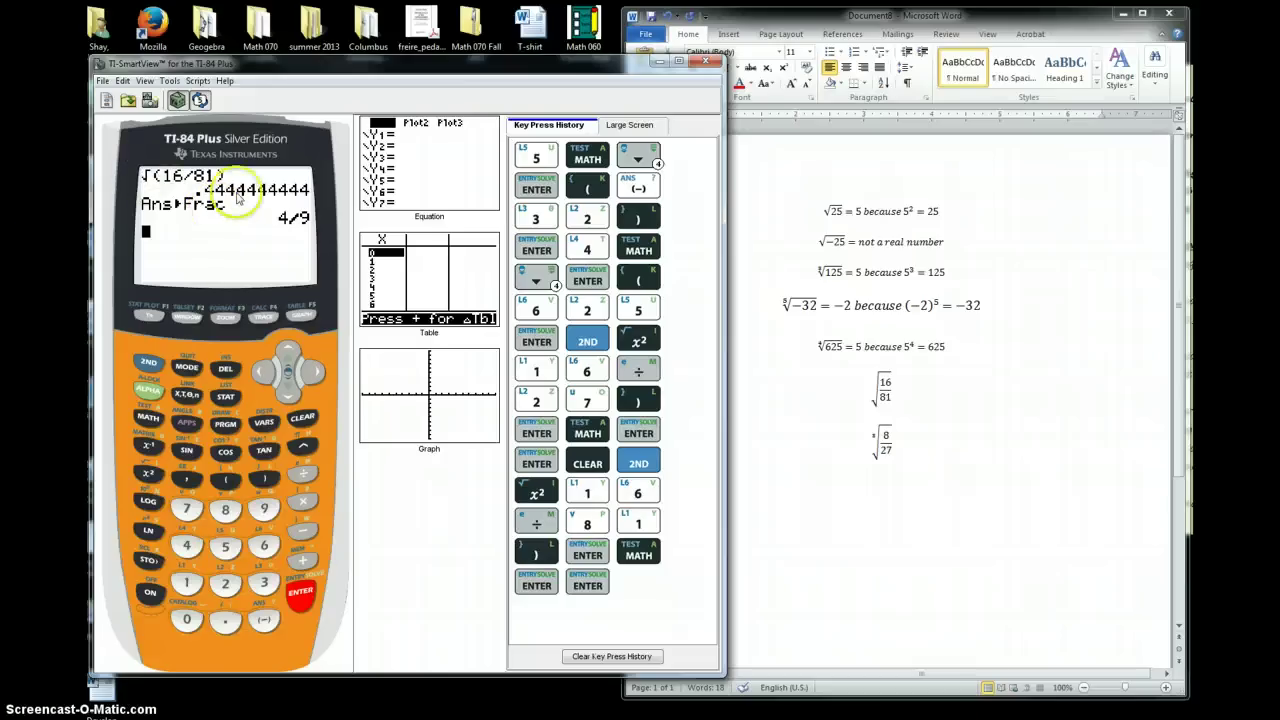
{"action": "left_click", "coordinate": [911, 389]}
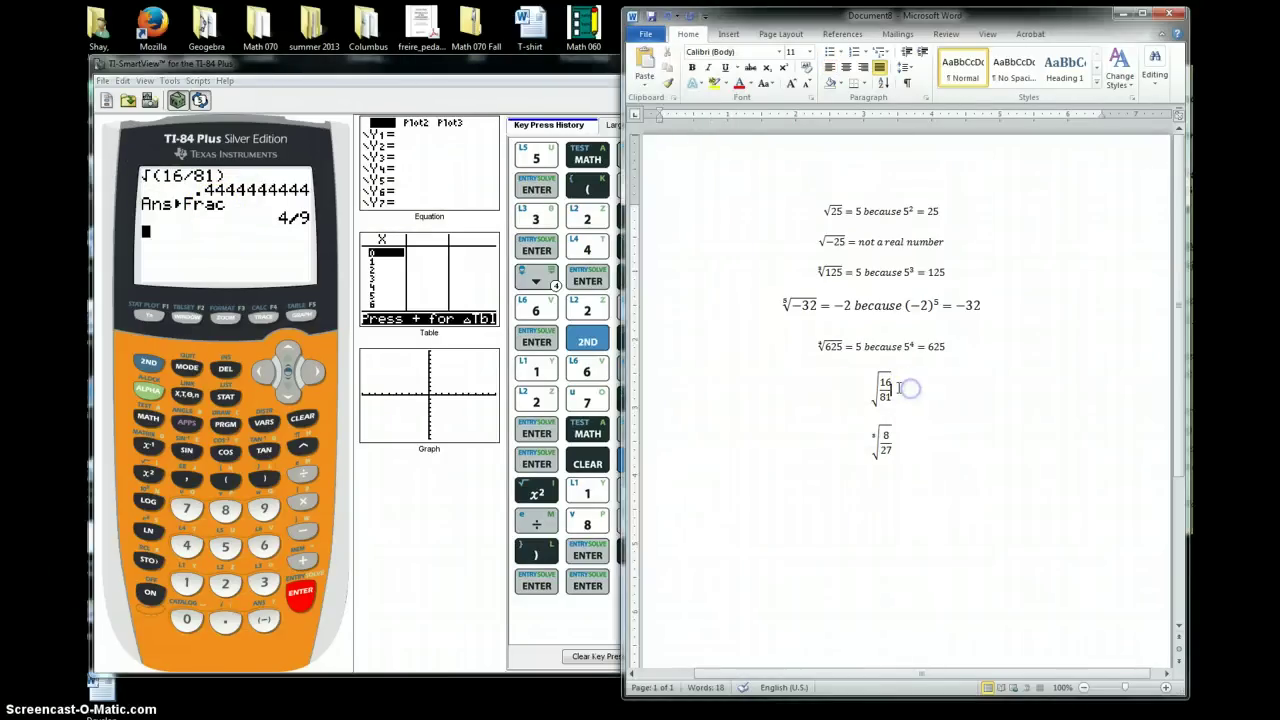
Step: Complete the √(16/81) equation with = 4/9 because (4/9)^2 = 16/81
{"action": "type", "text": "="}
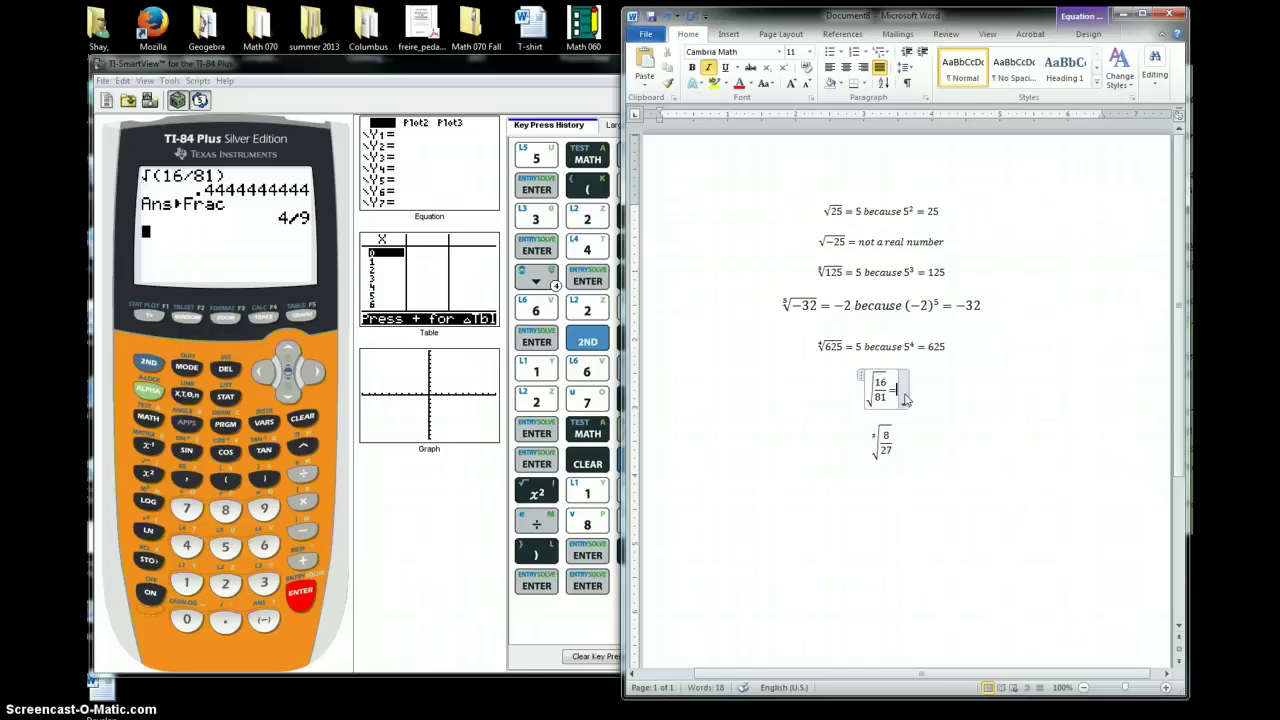
{"action": "type", "text": "4/9"}
{"action": "type", "text": " ber"}
{"action": "type", "text": "ause"}
{"action": "type", "text": " ("}
{"action": "type", "text": "4/9)"}
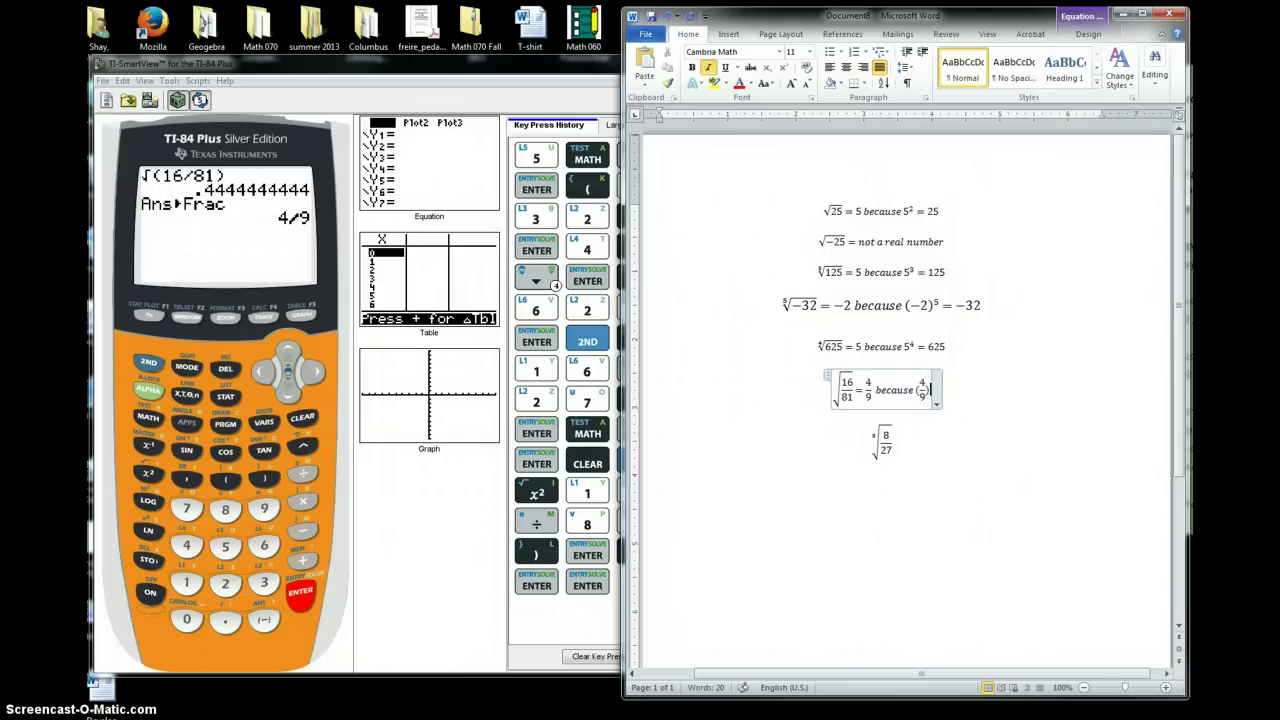
{"action": "type", "text": "^2"}
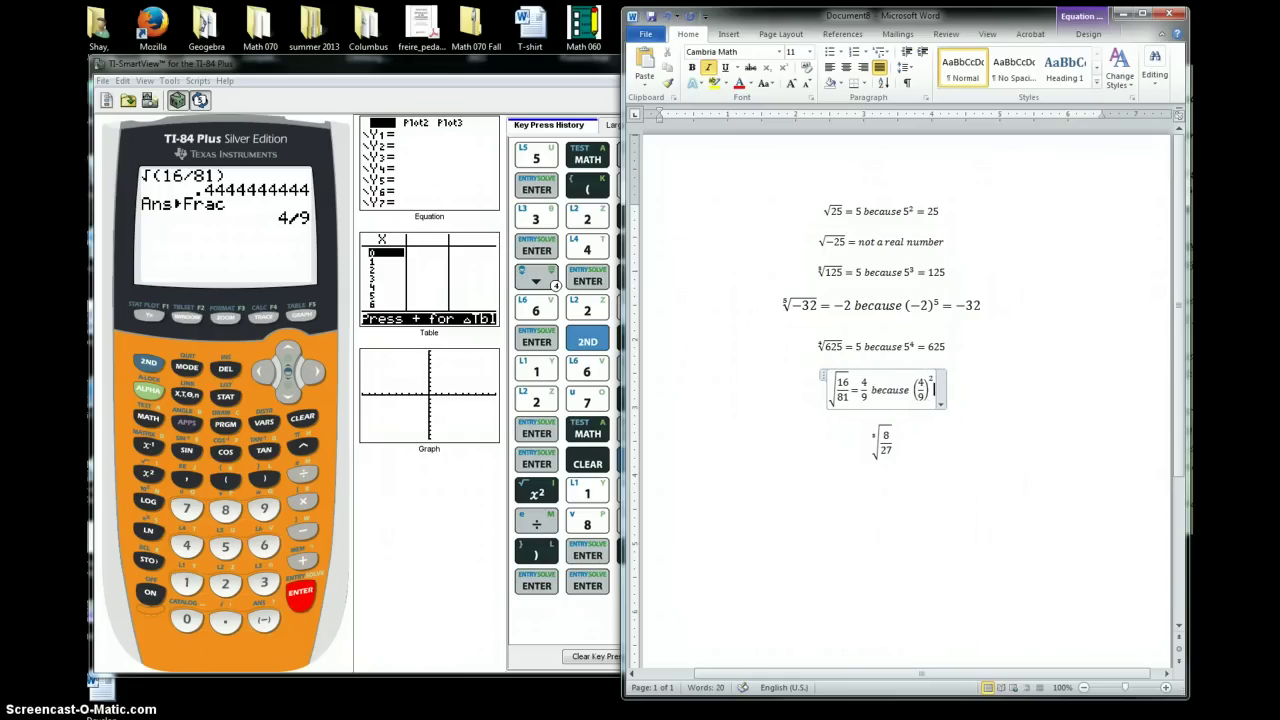
{"action": "type", "text": "="}
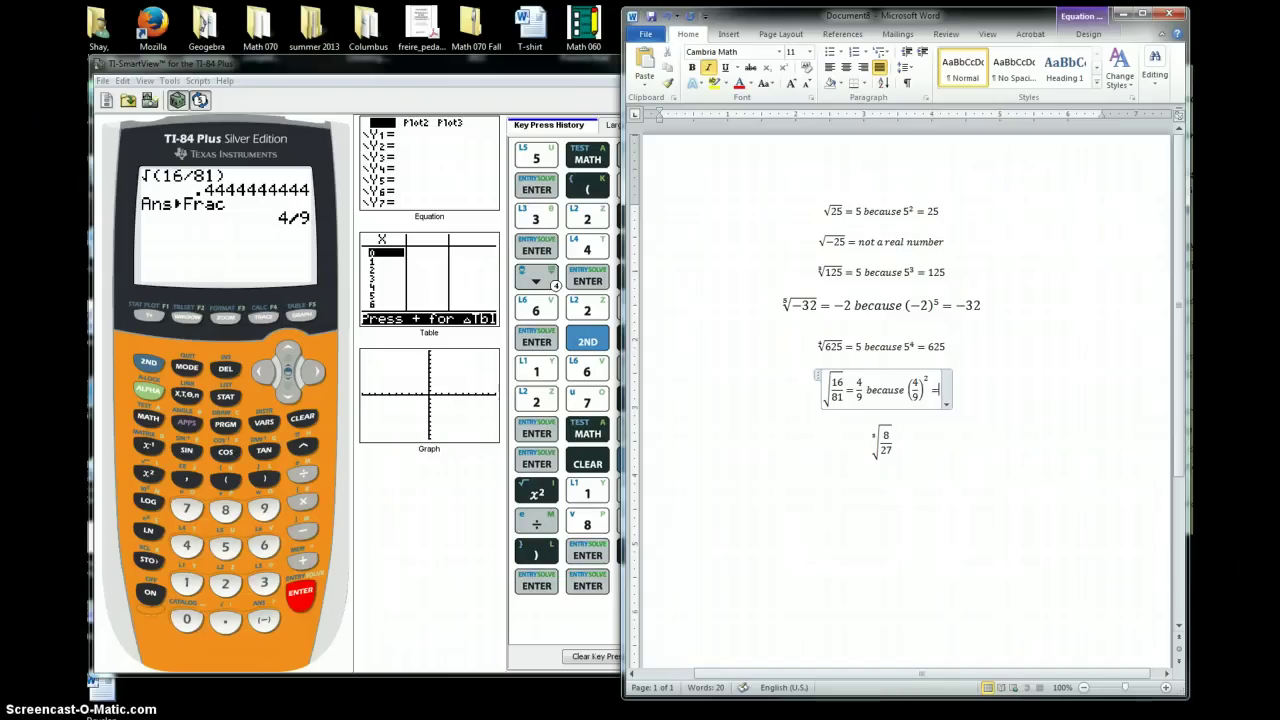
{"action": "type", "text": "16/"}
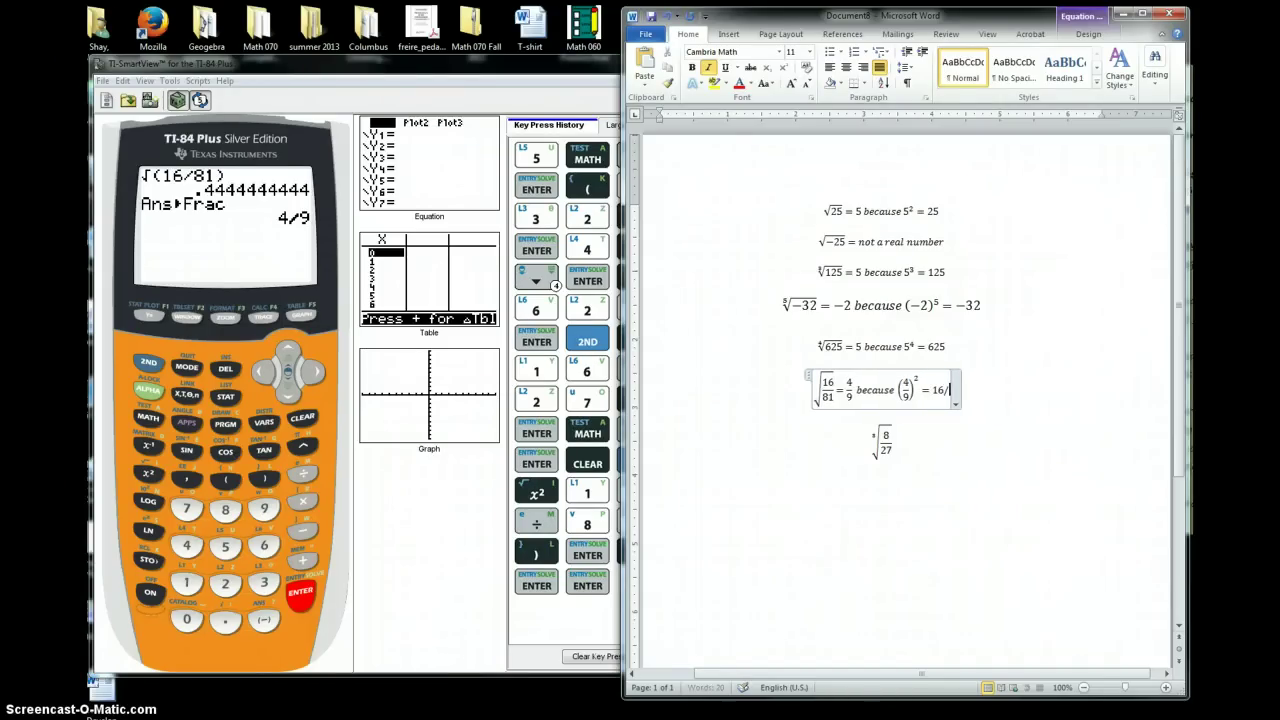
{"action": "type", "text": "81"}
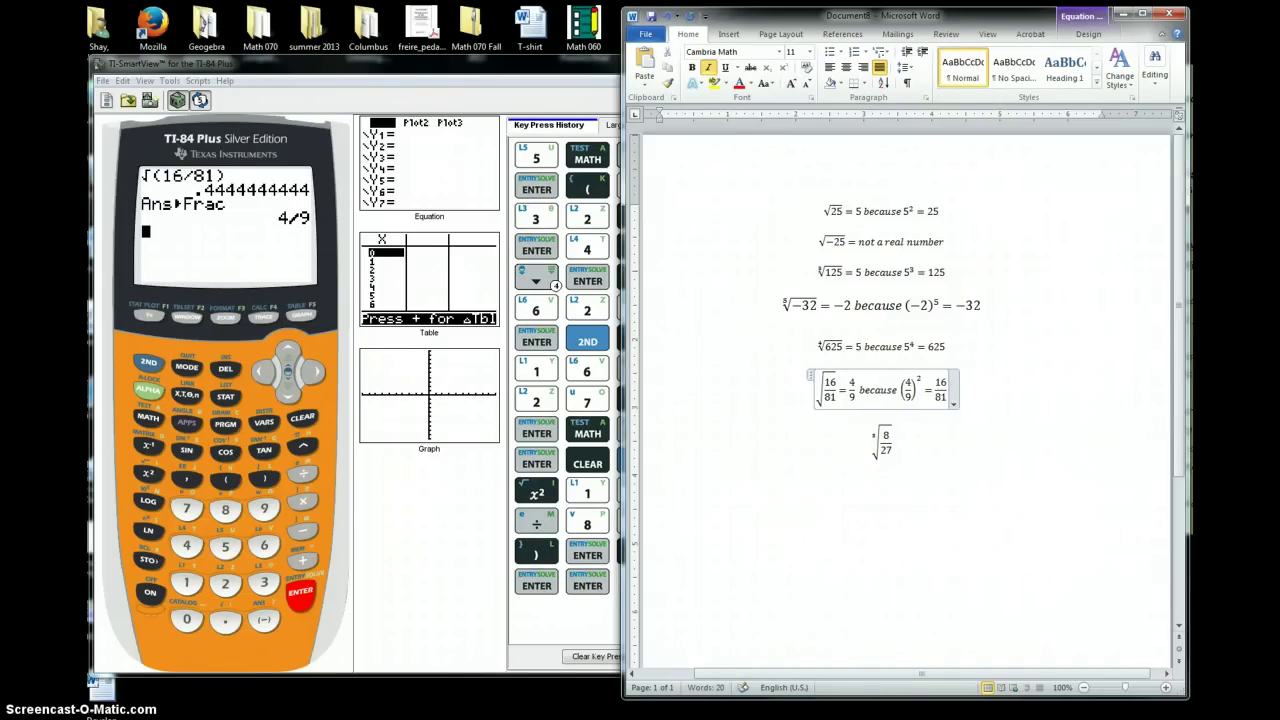
{"action": "key", "text": "Down"}
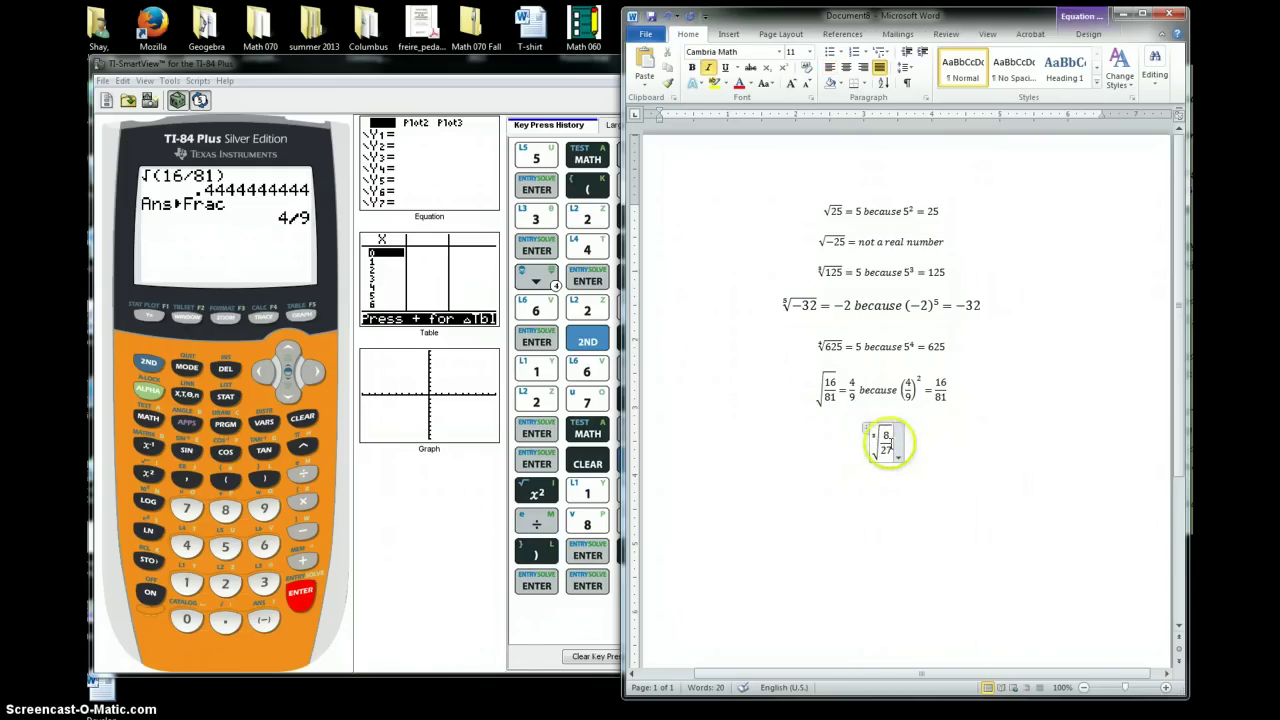
Step: Enlarge the ∛(8/27) equation to 18-point font size
{"action": "triple_click", "coordinate": [886, 441]}
{"action": "left_click", "coordinate": [791, 83]}
{"action": "left_click", "coordinate": [791, 83]}
{"action": "left_click", "coordinate": [791, 83]}
{"action": "left_click", "coordinate": [791, 83]}
{"action": "left_click", "coordinate": [903, 462]}
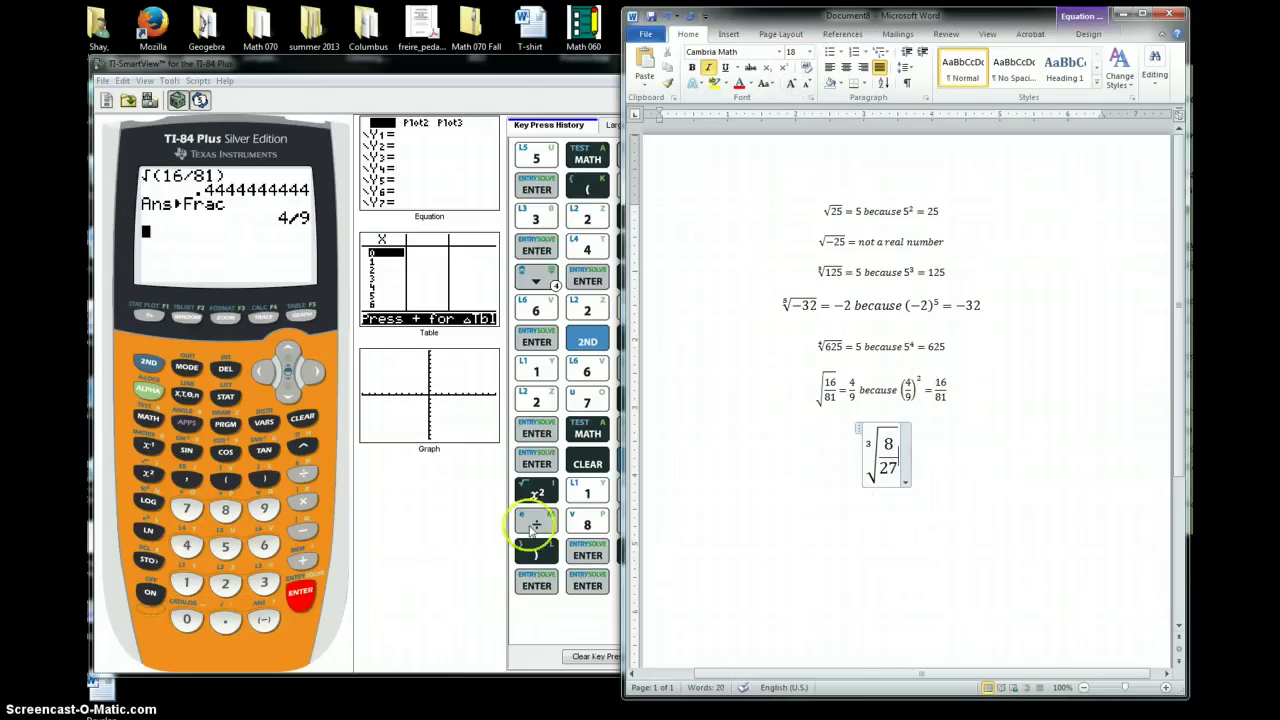
{"action": "left_click", "coordinate": [145, 420]}
{"action": "left_click", "coordinate": [147, 419]}
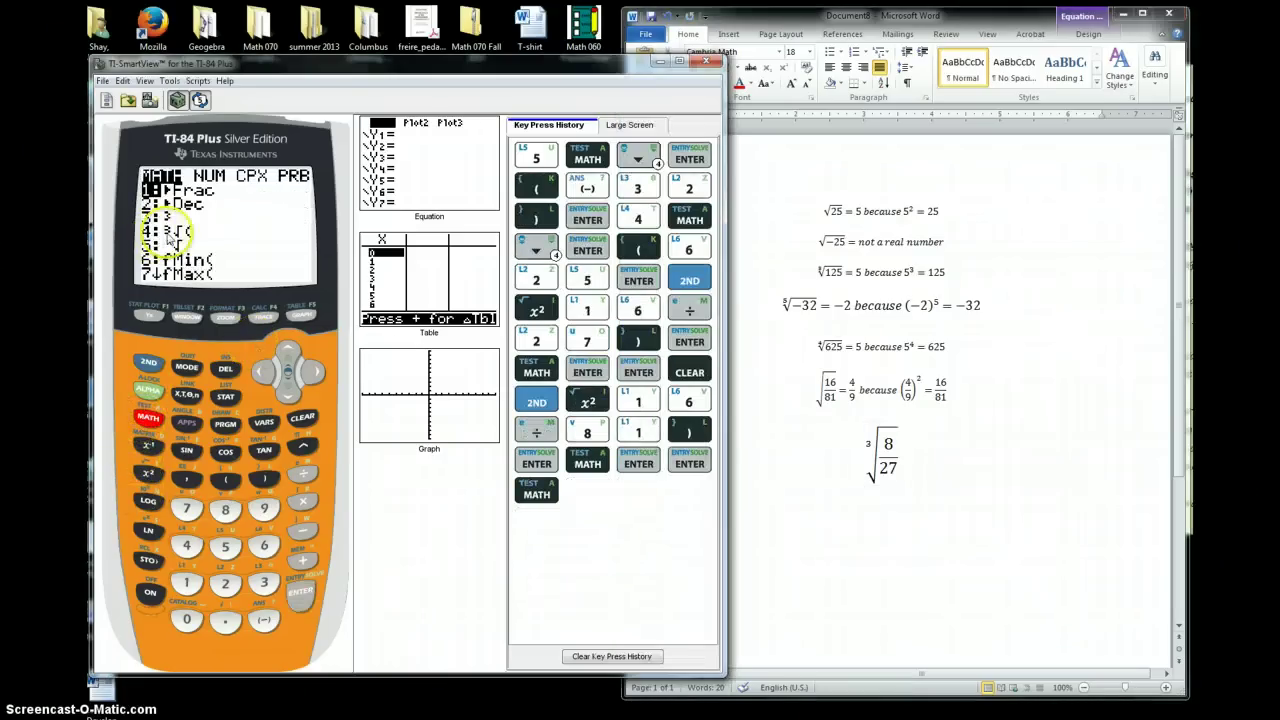
Step: Evaluate ∛(8/27) with the MATH menu's cube root, giving .6666666667
{"action": "left_click", "coordinate": [287, 396]}
{"action": "left_click", "coordinate": [287, 396]}
{"action": "left_click", "coordinate": [287, 396]}
{"action": "left_click", "coordinate": [300, 594]}
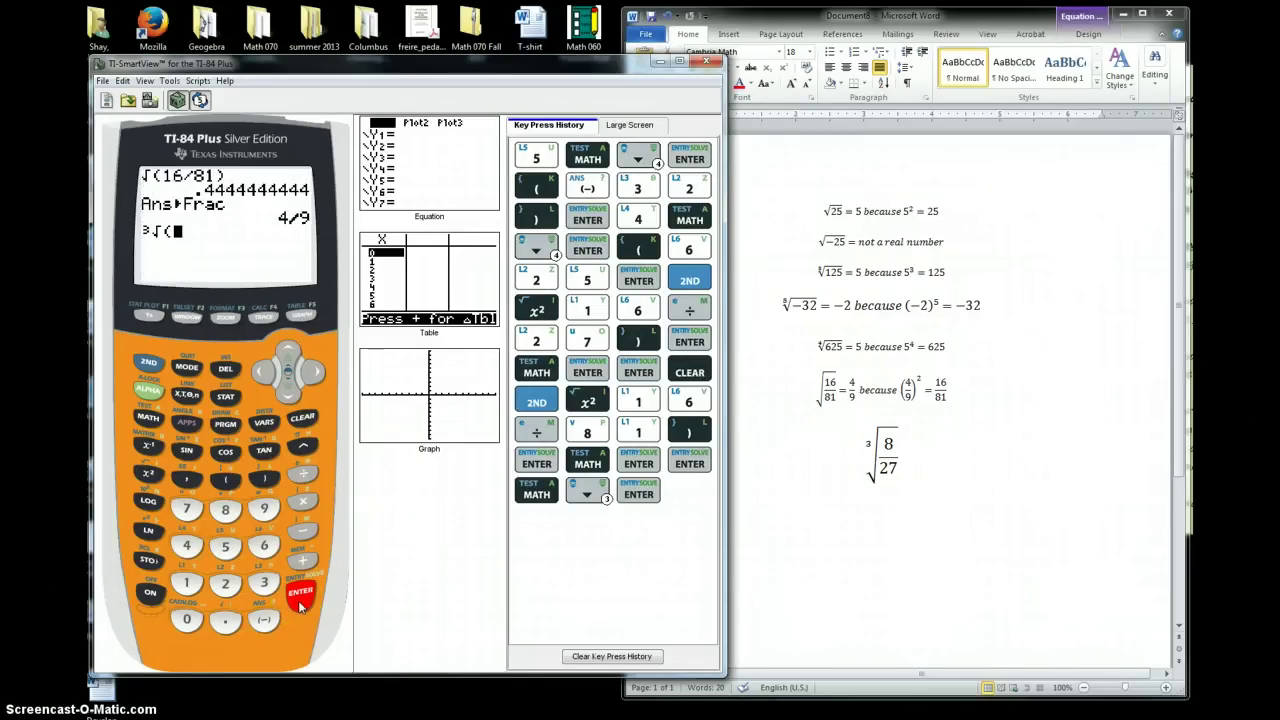
{"action": "left_click", "coordinate": [225, 509]}
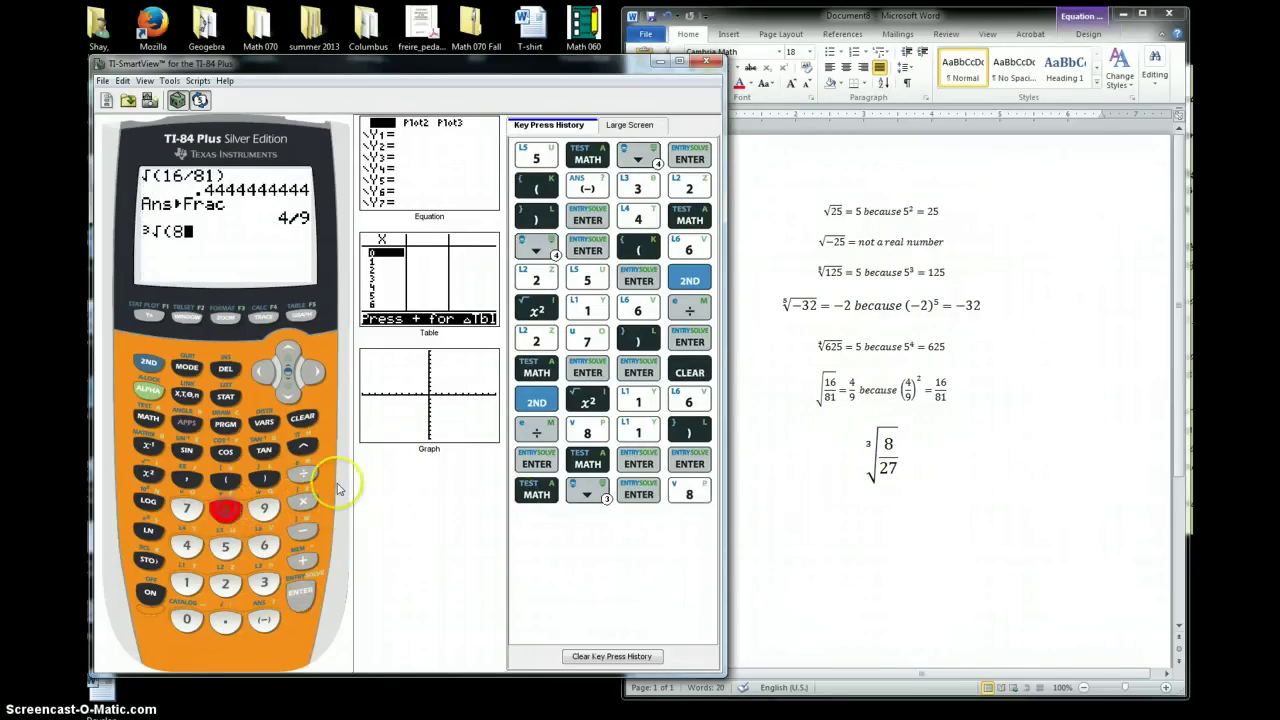
{"action": "left_click", "coordinate": [303, 474]}
{"action": "left_click", "coordinate": [225, 583]}
{"action": "left_click", "coordinate": [186, 509]}
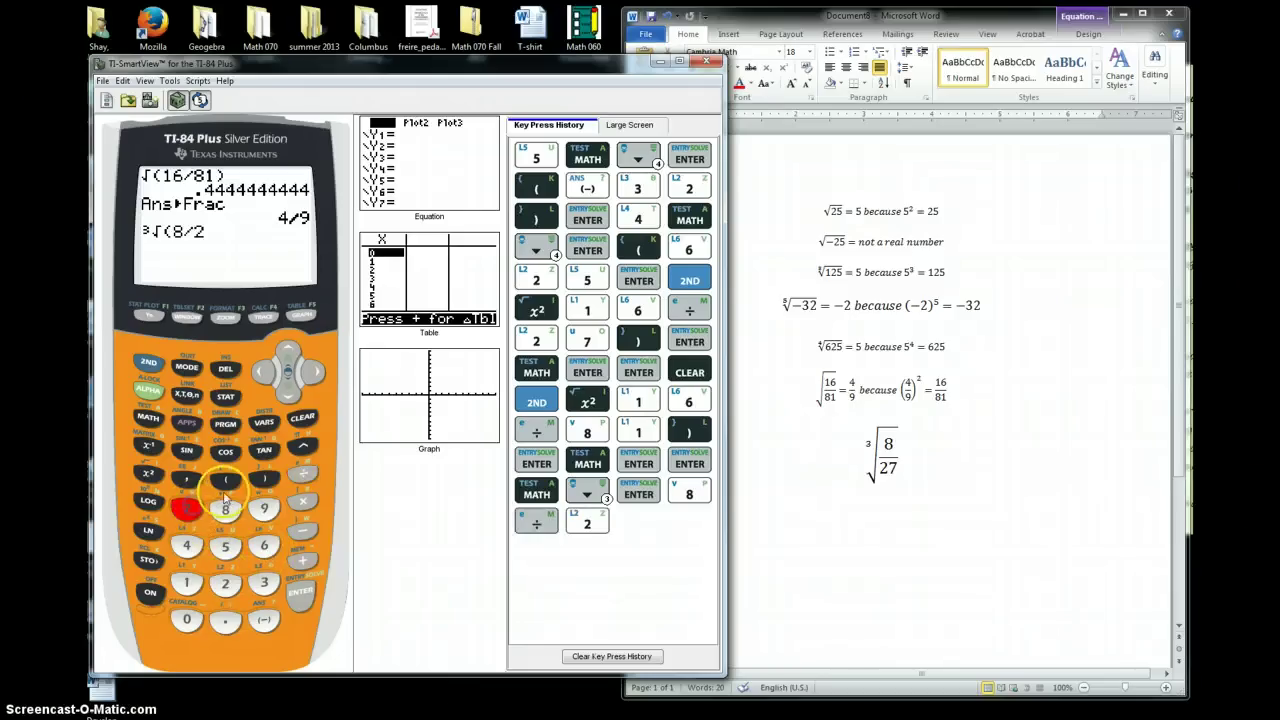
{"action": "left_click", "coordinate": [262, 480]}
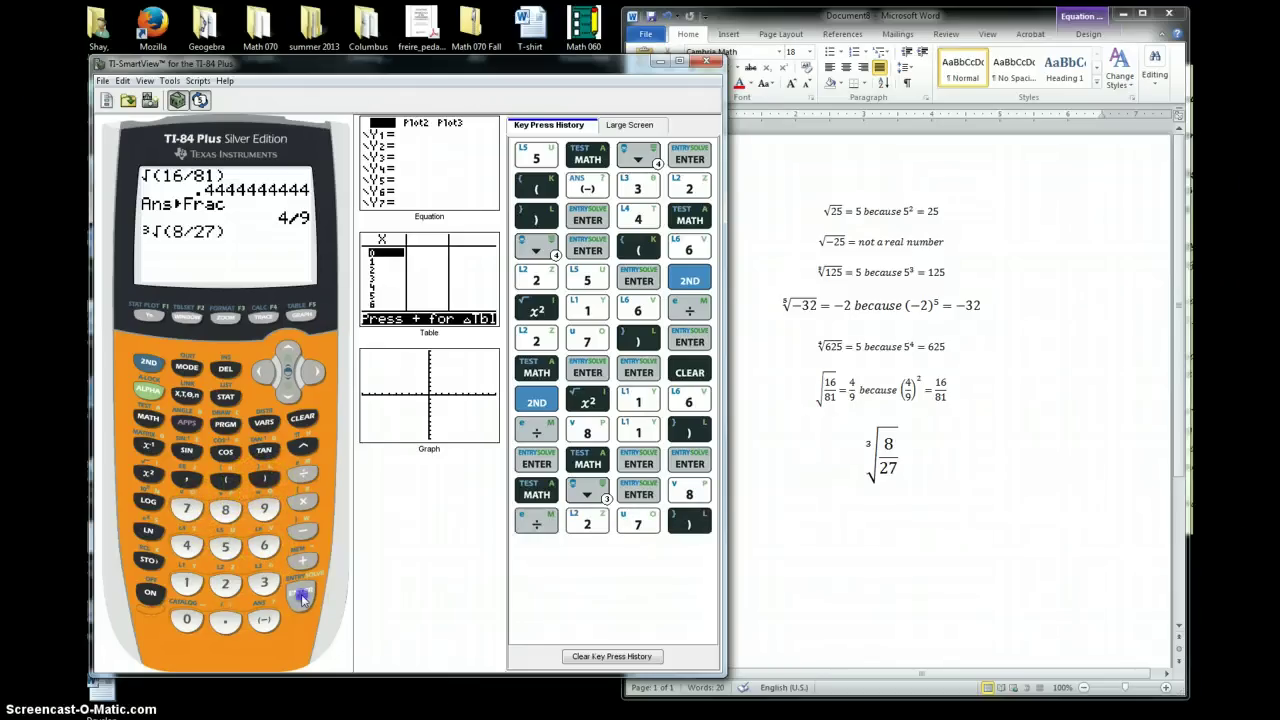
{"action": "left_click", "coordinate": [300, 594]}
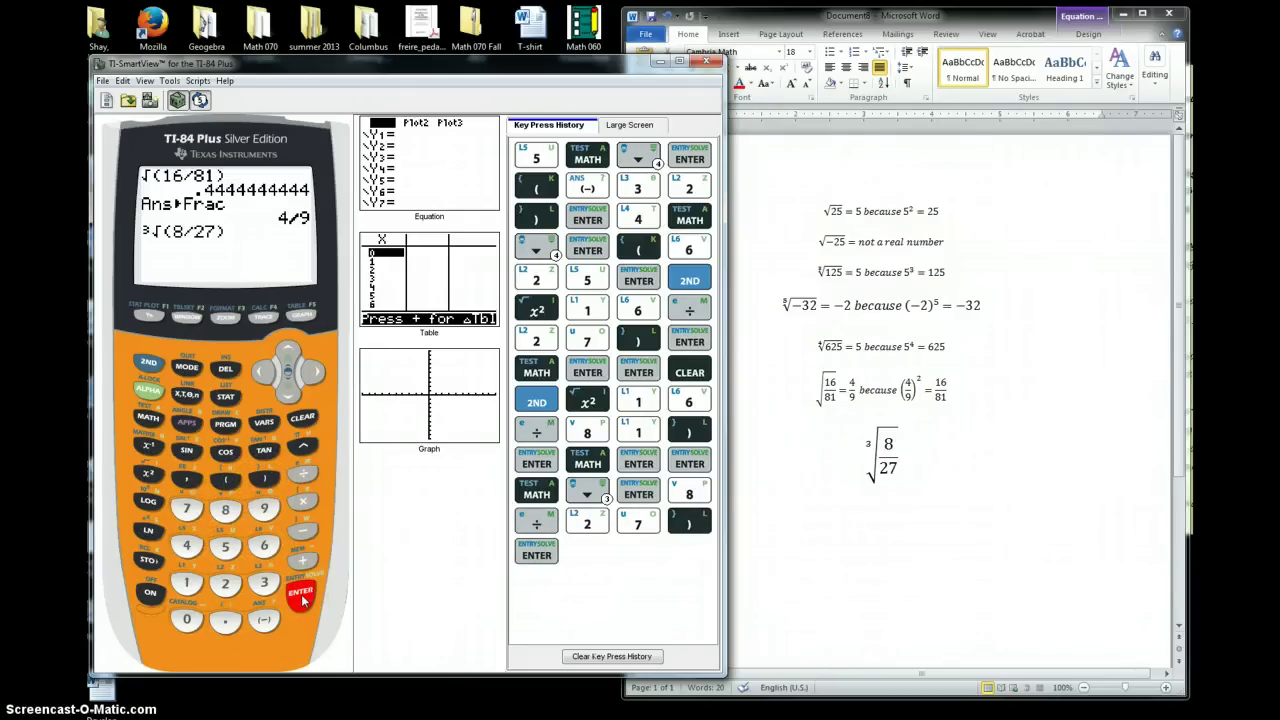
Step: Convert the cube-root result to the fraction 2/3 with ▶Frac
{"action": "left_click", "coordinate": [149, 417]}
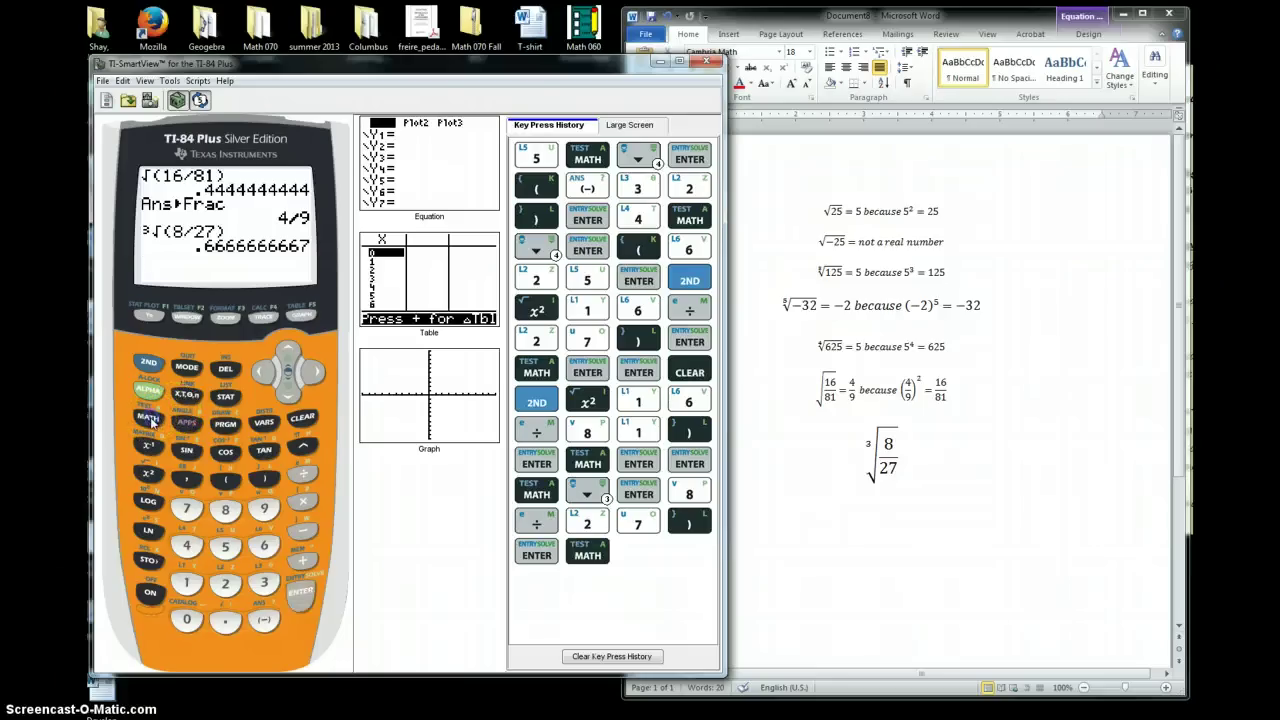
{"action": "left_click", "coordinate": [301, 595]}
{"action": "left_click", "coordinate": [301, 596]}
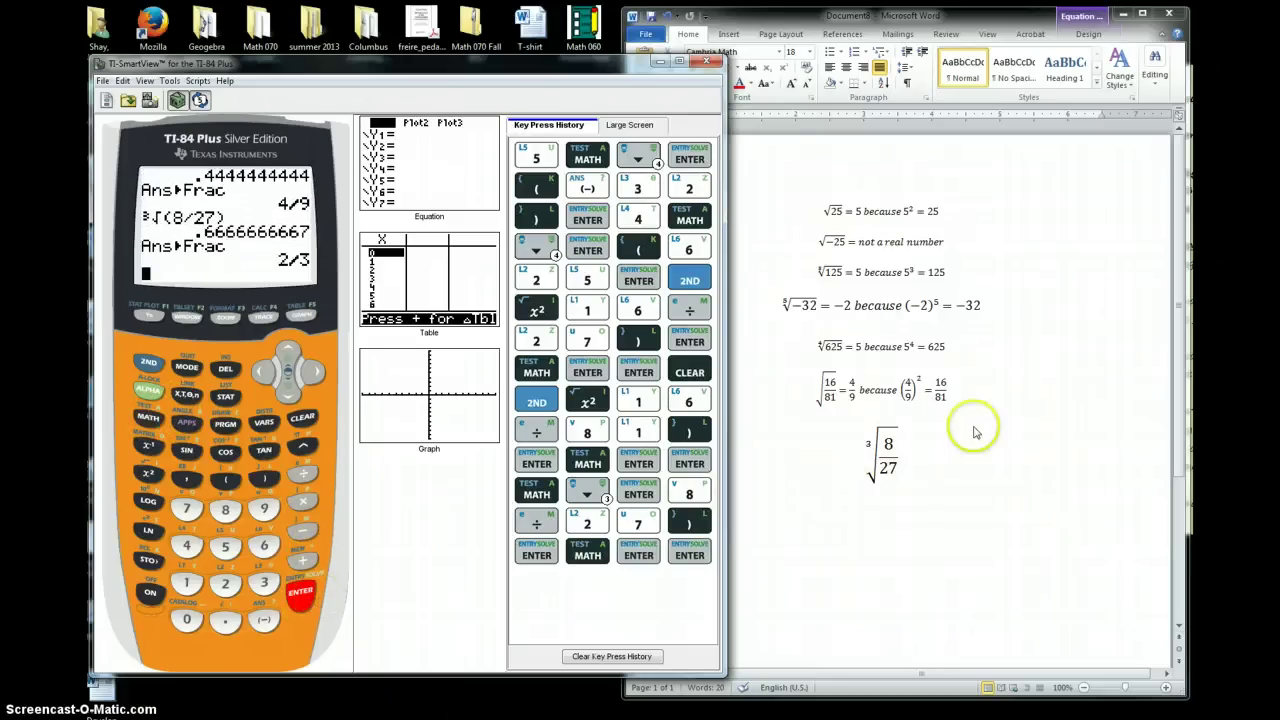
{"action": "left_click", "coordinate": [910, 475]}
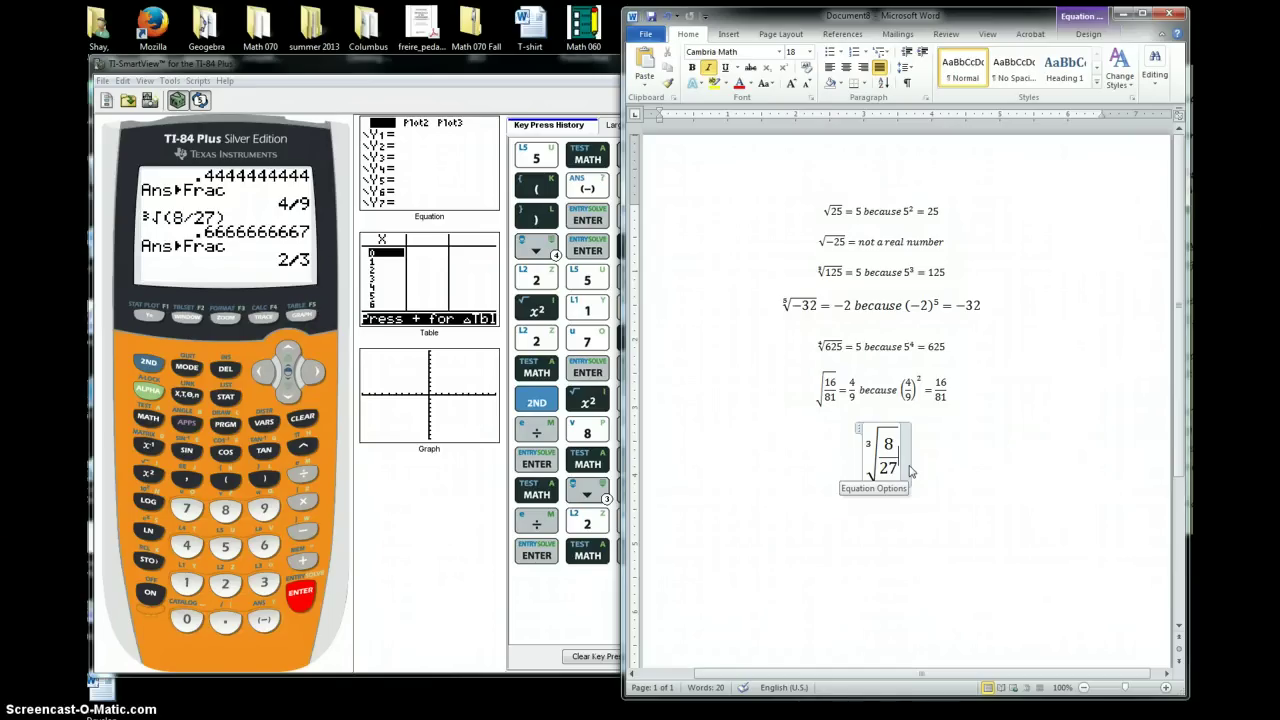
Step: Finish the line as ∛(8/27) = 2/3 because (2/3)^3 = 8/27
{"action": "type", "text": "="}
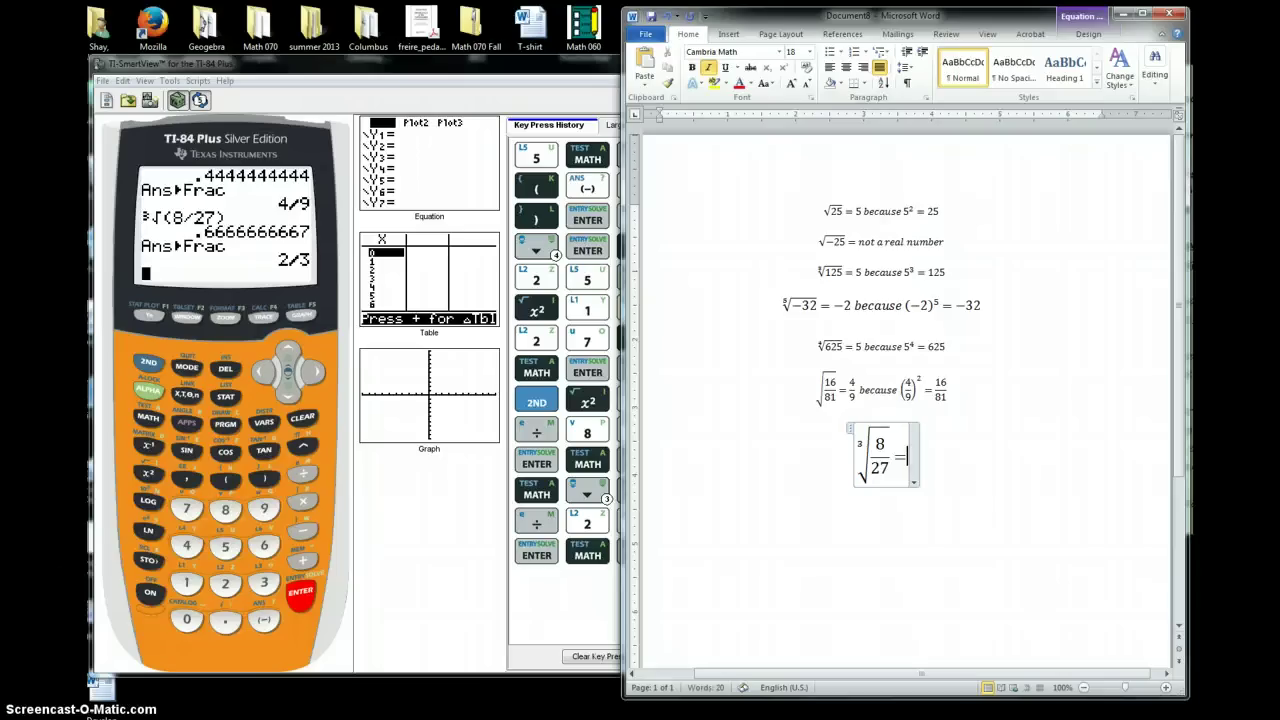
{"action": "type", "text": "2/3"}
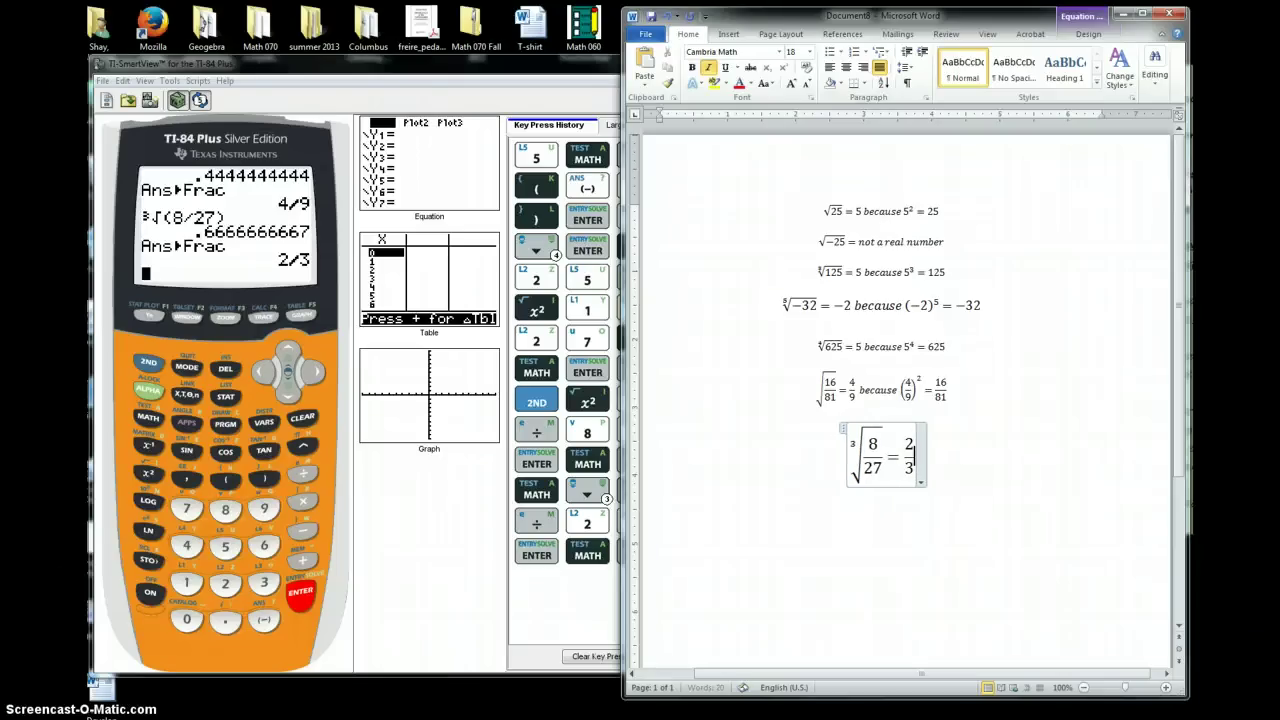
{"action": "key", "text": "Right"}
{"action": "type", "text": "becuas"}
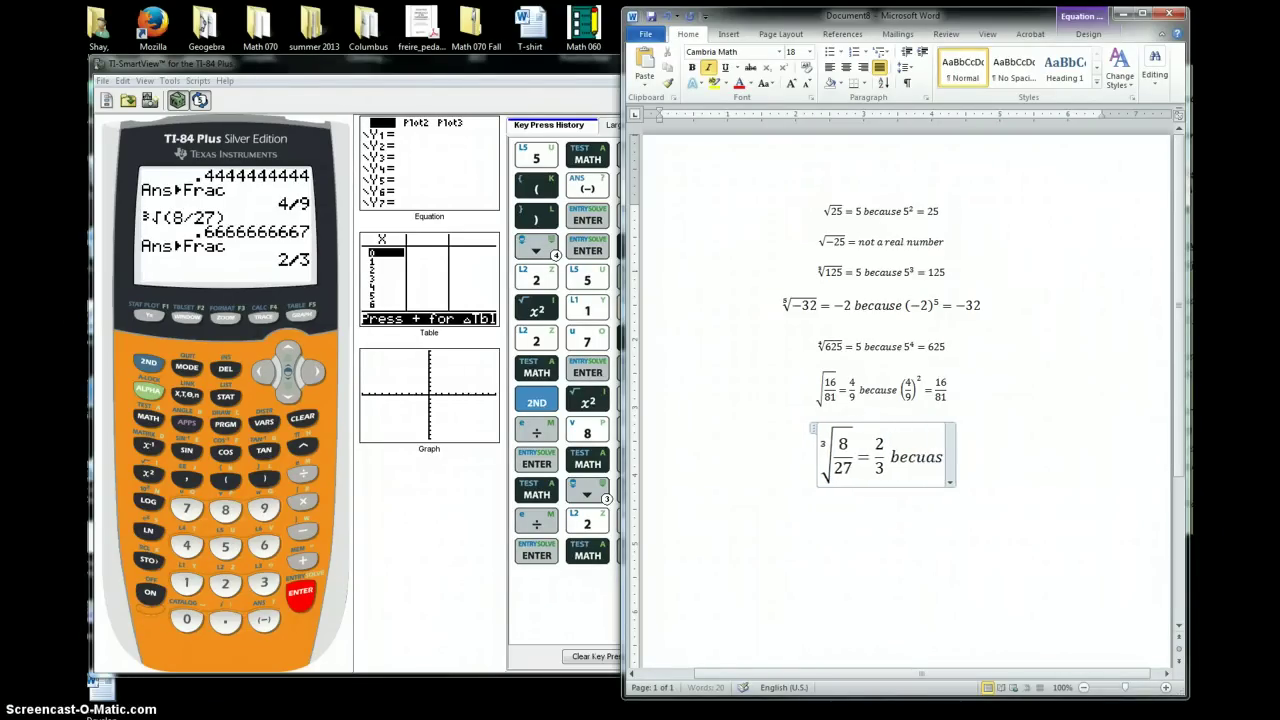
{"action": "type", "text": "e (2/3)"}
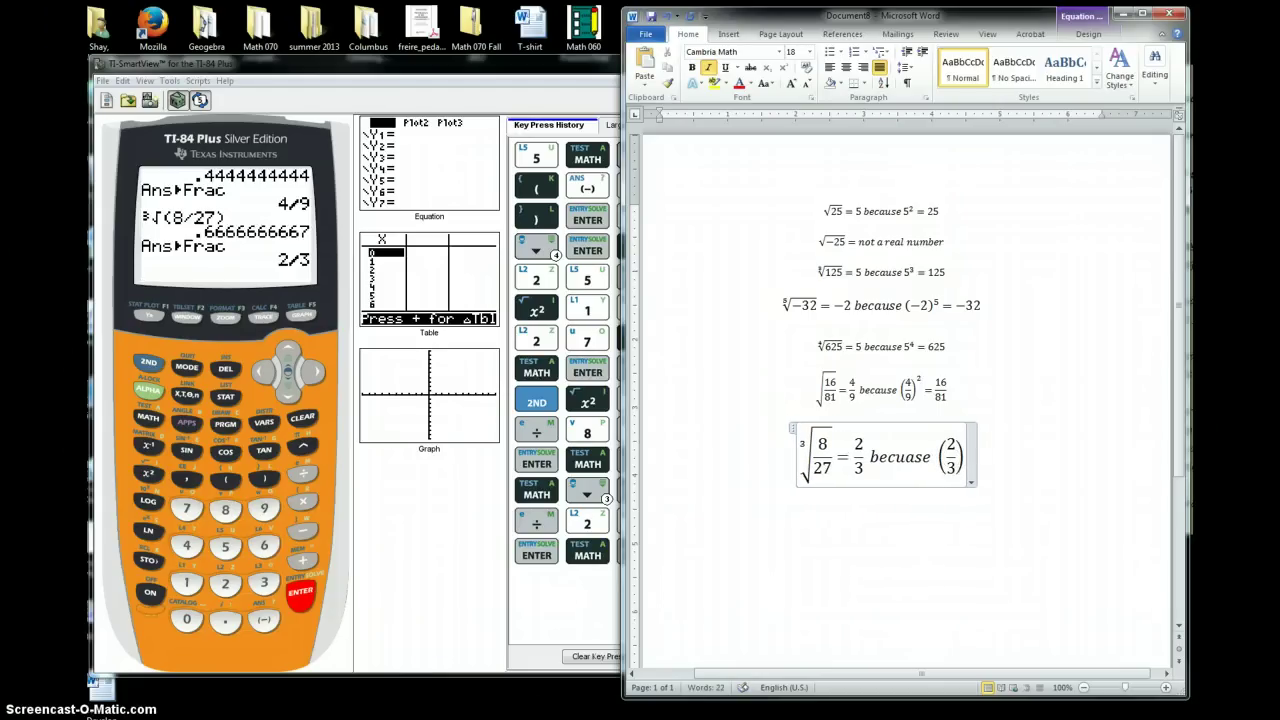
{"action": "type", "text": "^3 "}
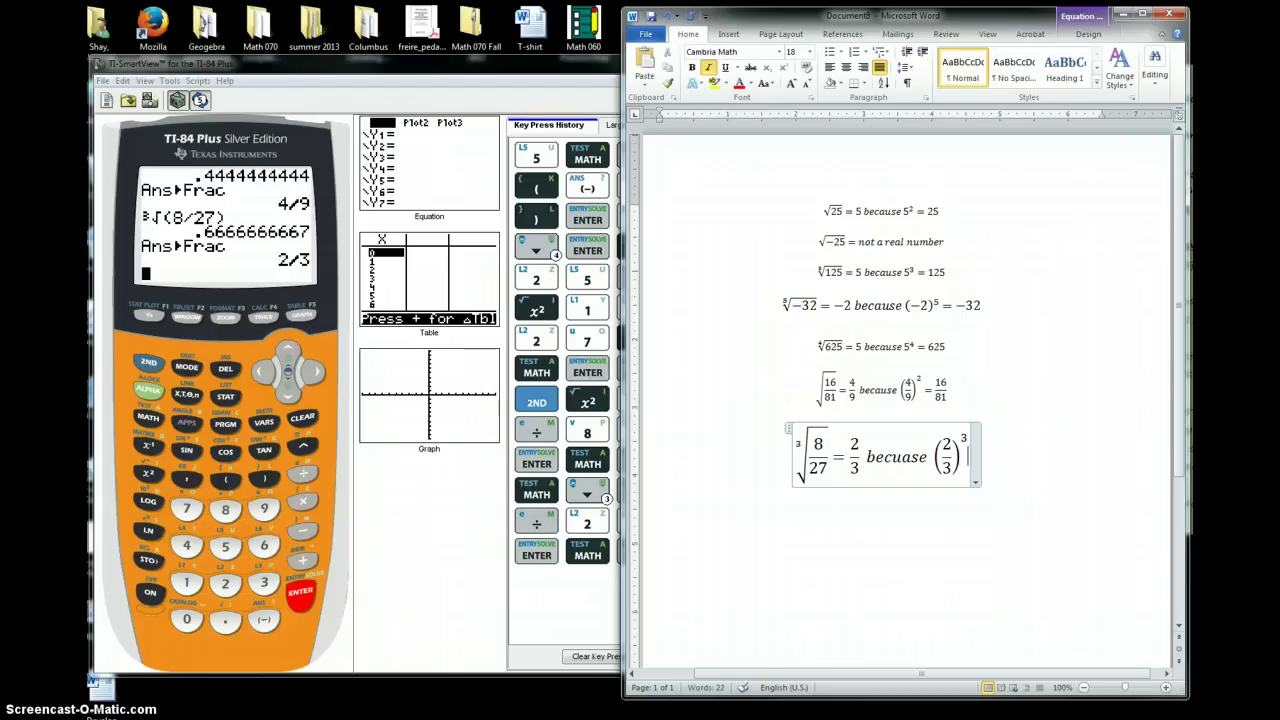
{"action": "type", "text": "="}
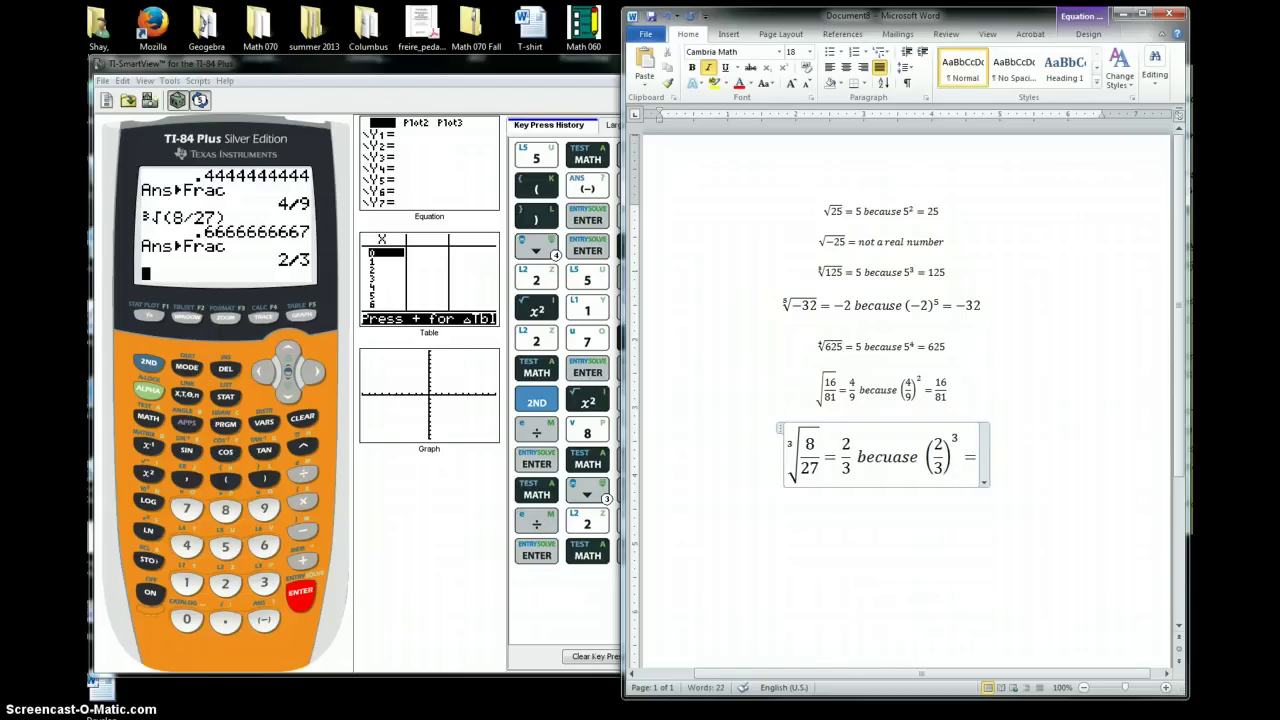
{"action": "type", "text": "8/27"}
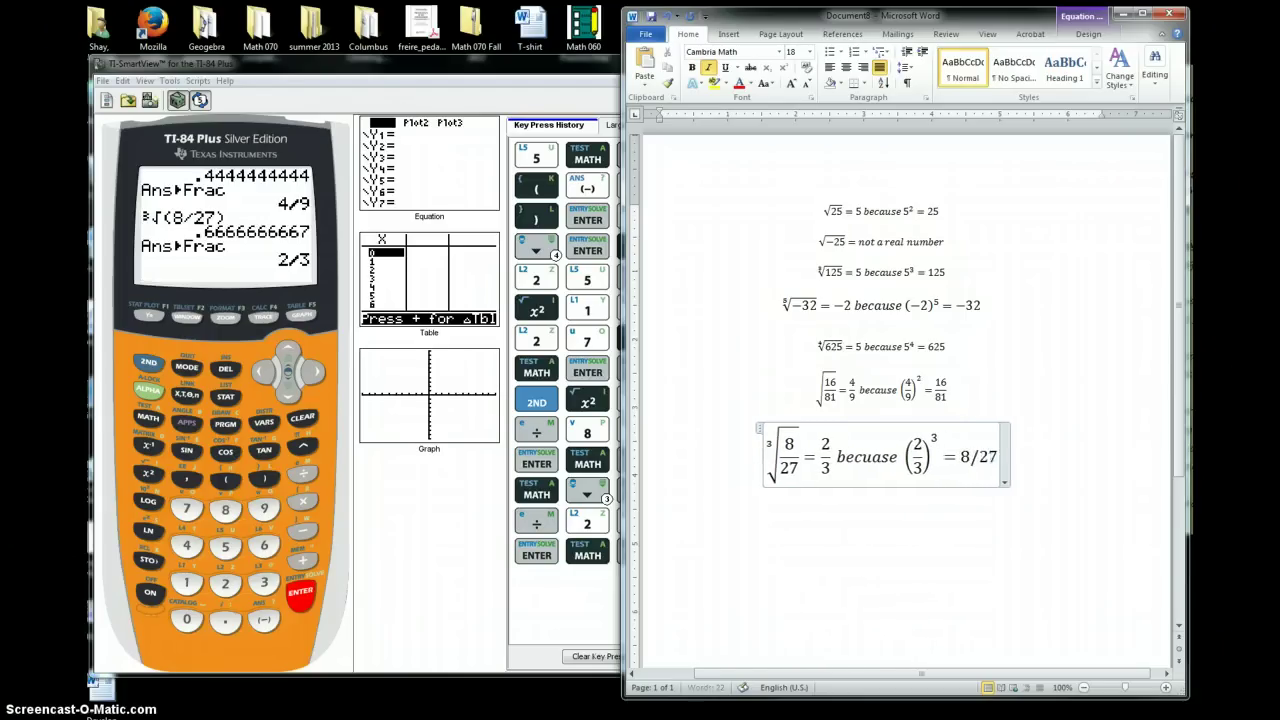
{"action": "left_click", "coordinate": [957, 549]}
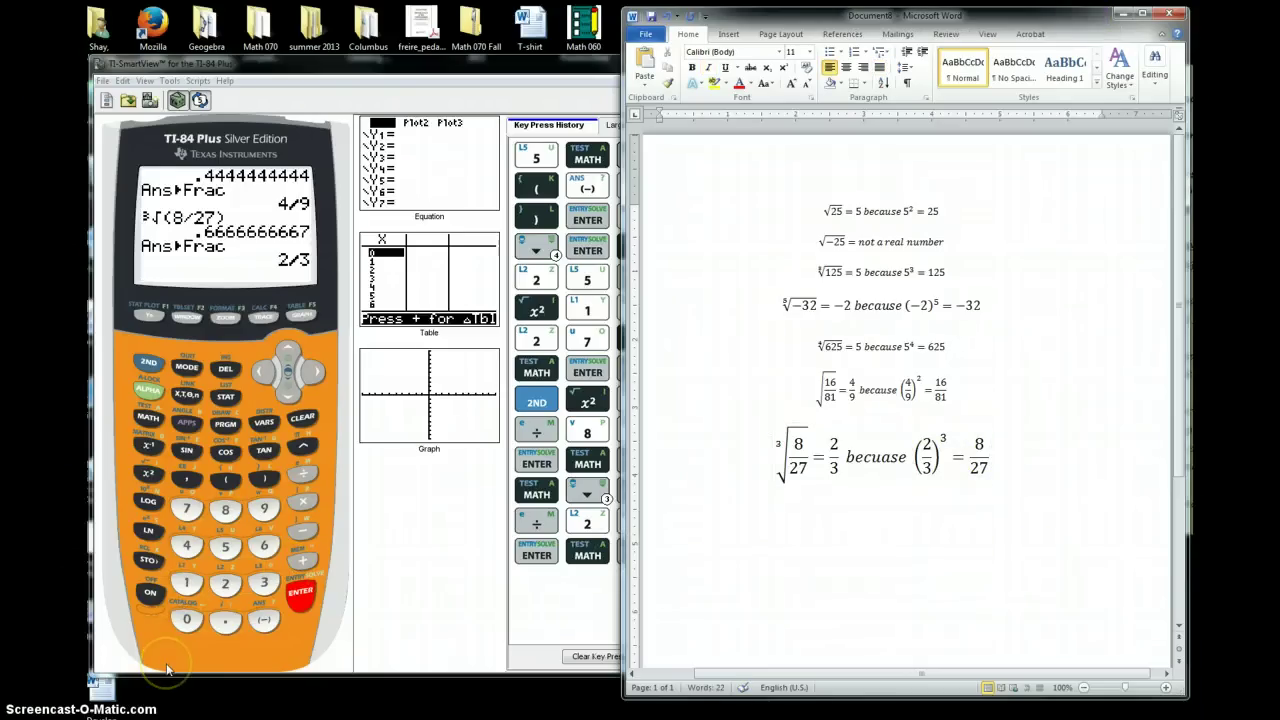